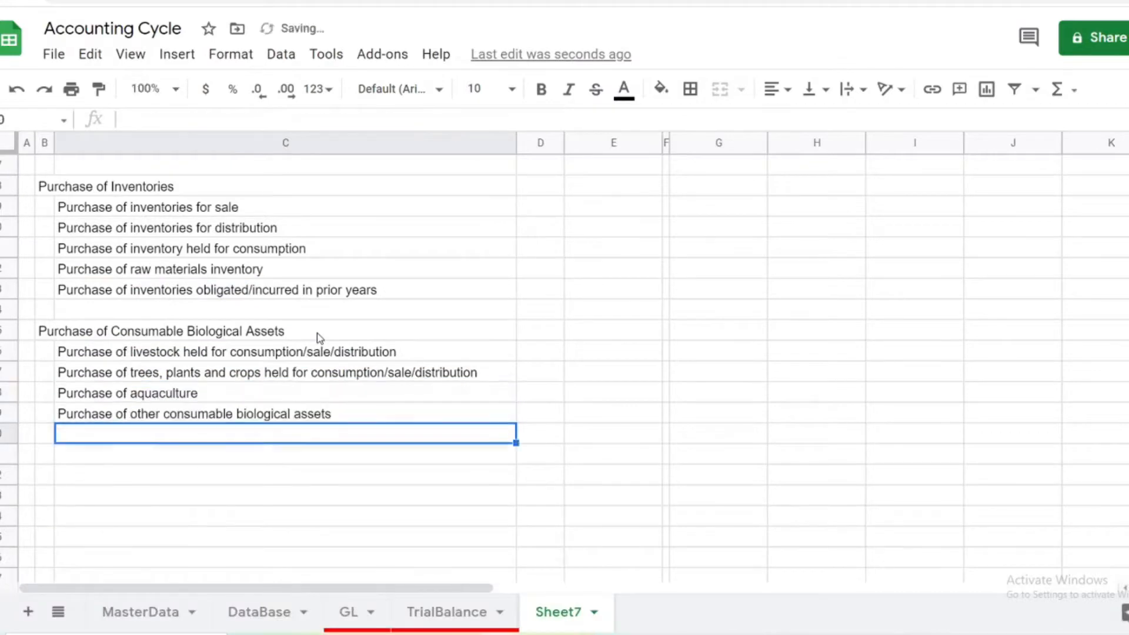
# - Enter the last consumable biological assets item, then the cash advance items for special purpose/time-bound undertakings and officers and employees, including those obligated in prior years
pyautogui.write('Purchase of consumable biological assets obligated in prior years')
pyautogui.press('Return')
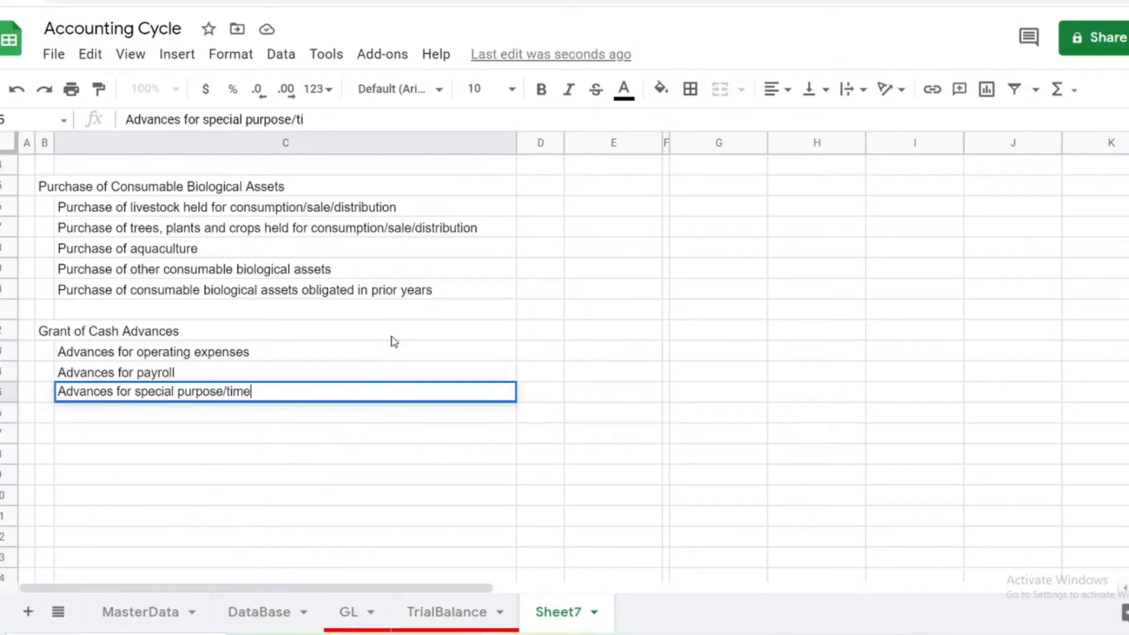
pyautogui.write('-bound undertakings')
pyautogui.press('Return')
pyautogui.write('Advances to officers and employees')
pyautogui.press('Return')
pyautogui.write('Advances to officers and employees obligated in prior years')
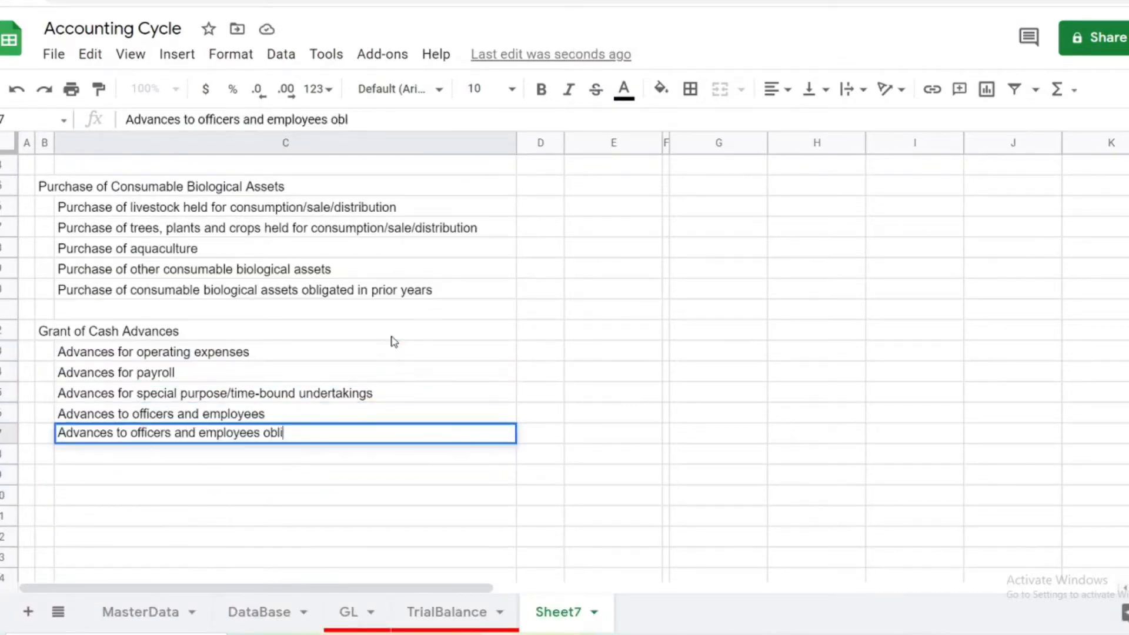
pyautogui.press('Return')
# - Add a Prepayments section listing prepaid rent, registration, interest, insurance, other prepayments and prepayments obligated in prior years
pyautogui.press('Down')
pyautogui.press('Left')
pyautogui.write('Prepayments')
pyautogui.press('Return')
pyautogui.press('Right')
pyautogui.scroll(-3, 394, 341)
# - Add a Refund of Deposits section with "Payment of deposits on letter of credits" and "Payment of guaranty deposits" as items
pyautogui.press('Down')
pyautogui.press('Left')
pyautogui.write('Refund of Deposits')
pyautogui.press('Return')
pyautogui.press('Right')
pyautogui.write('Payment of deposits on letter of credits')
pyautogui.press('Return')
pyautogui.write('Payment of guaranty deposits')
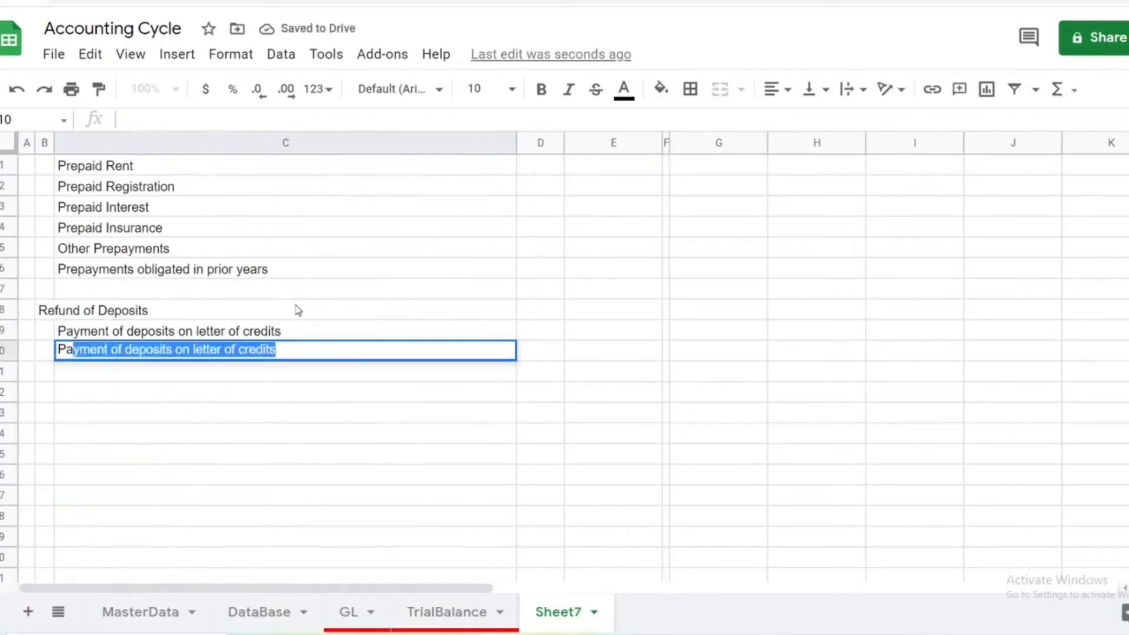
pyautogui.press('Return')
# - Enter the items "Remittance to GSIS/Pag-IBIG/PhilHealth", "Remittance of personnel benefits contributions" and "Remittance of other payables" in the mandatory deductions section
pyautogui.write('/Pag-IBIG/PhilHealth')
pyautogui.press('Return')
pyautogui.write('Remittance of personnel benefits contributions')
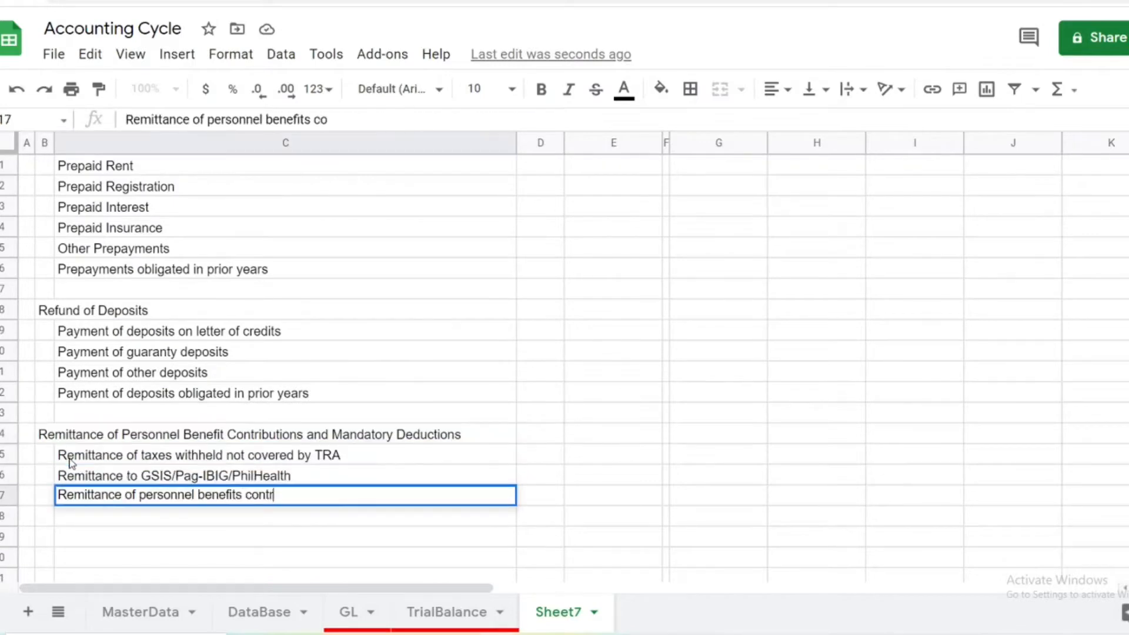
pyautogui.press('Return')
pyautogui.write('Remittance of other payables')
pyautogui.press('Return')
# - Add a Grant of Financial Assistance/Subsidy section including Payment of Internal Revenue Allotment, Grant of other subsidies and Grant of subsidies obligated in prior years
pyautogui.press('Down')
pyautogui.press('Left')
pyautogui.scroll(-3, 168, 464)
pyautogui.write('Grant of Financial Assistance/Subsidy')
pyautogui.write('ment of Internal Revenue Allotment')
pyautogui.press('Return')
pyautogui.write('Grant of other subsidies')
pyautogui.press('Return')
pyautogui.write('Grant of subsidies obligated in prio')
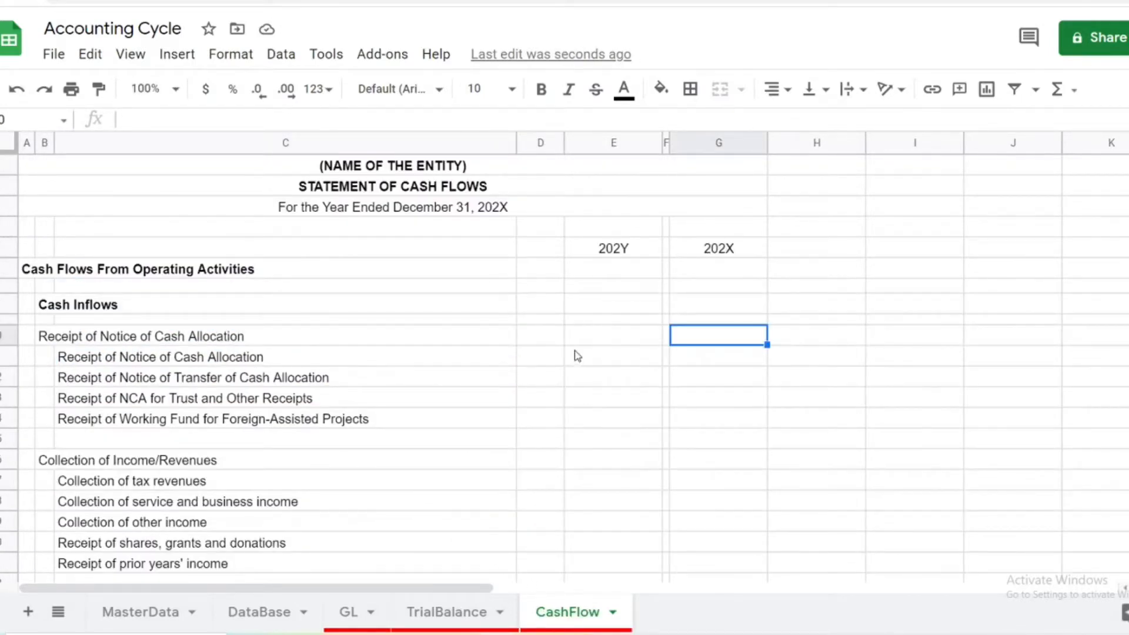
# - Review the Statement of Cash Flows line items from operating through investing to financing activities on the CashFlow sheet
pyautogui.scroll(-15, 578, 355)
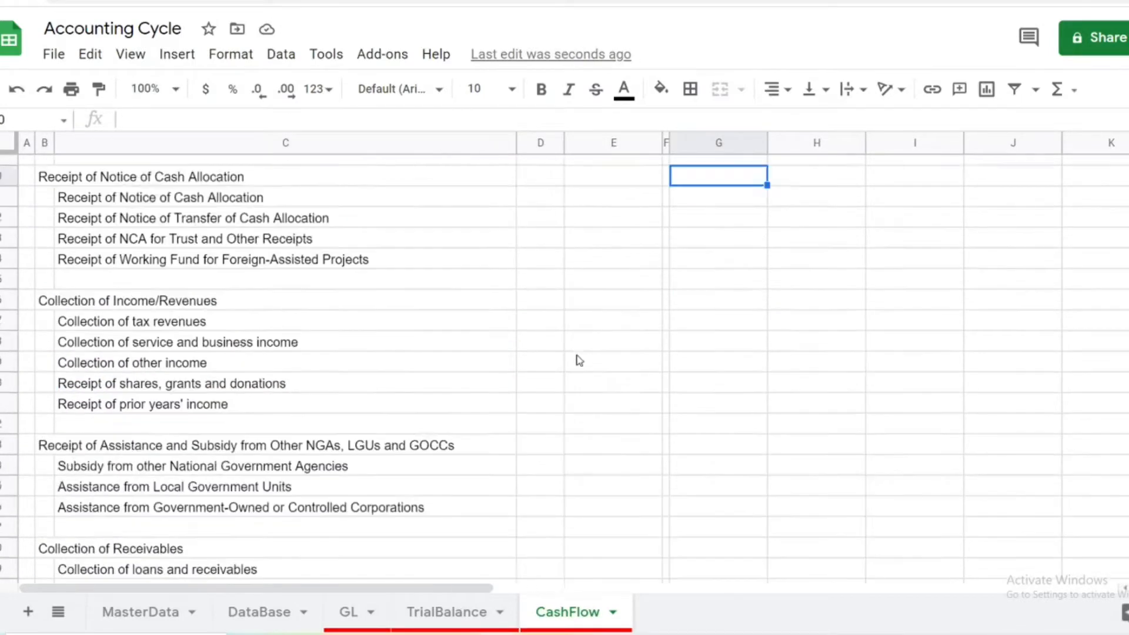
pyautogui.scroll(-20, 579, 361)
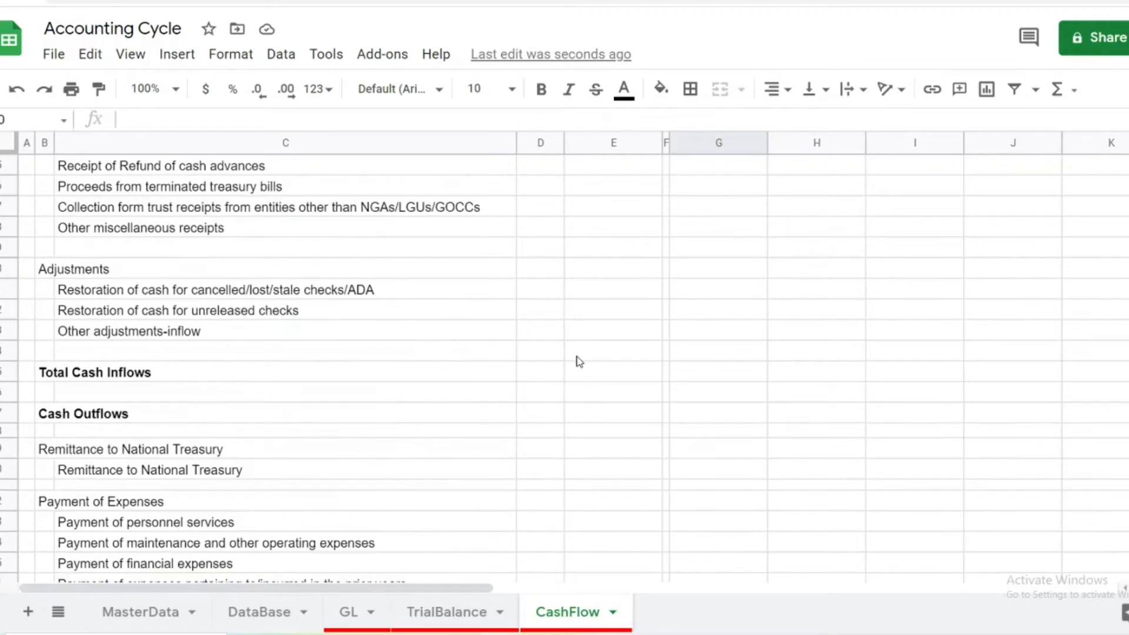
pyautogui.scroll(-20, 579, 361)
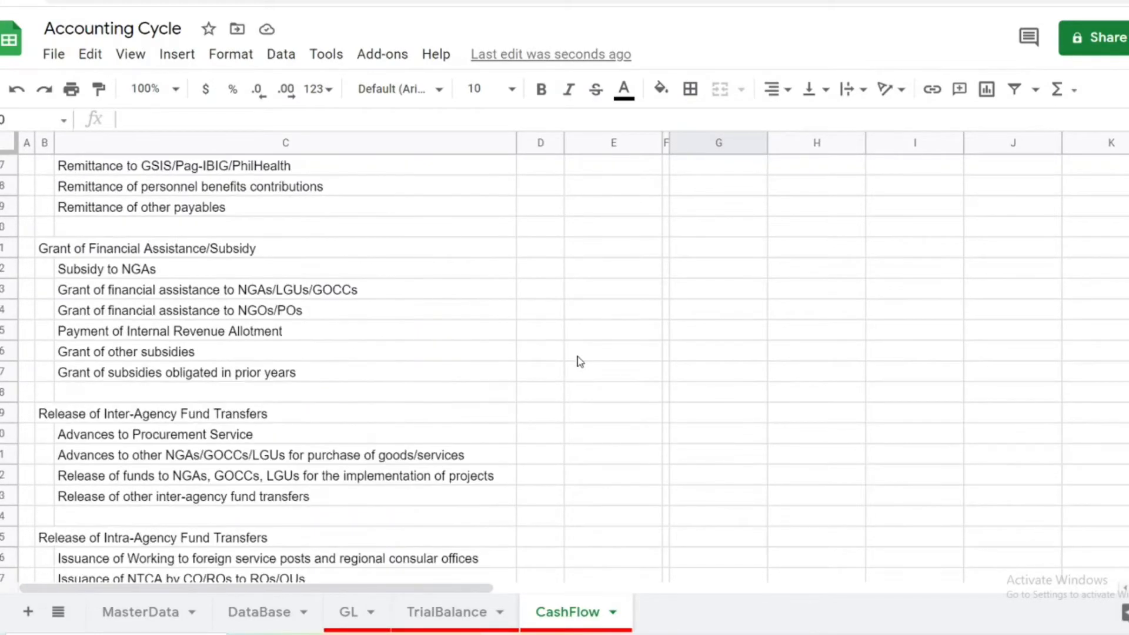
pyautogui.scroll(-20, 579, 361)
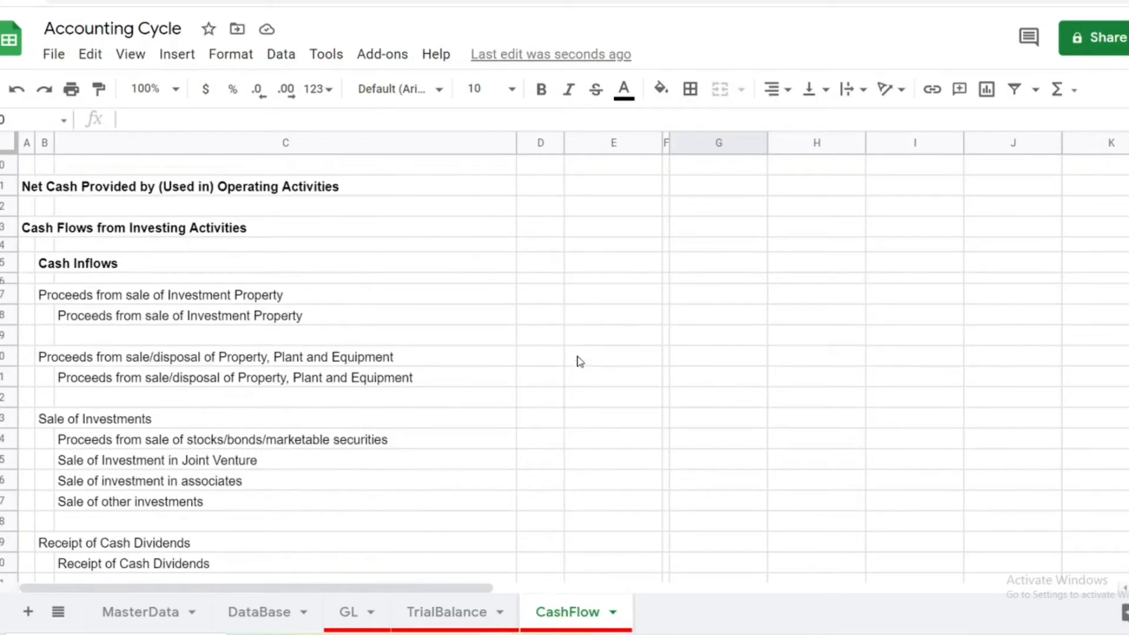
pyautogui.scroll(-20, 579, 361)
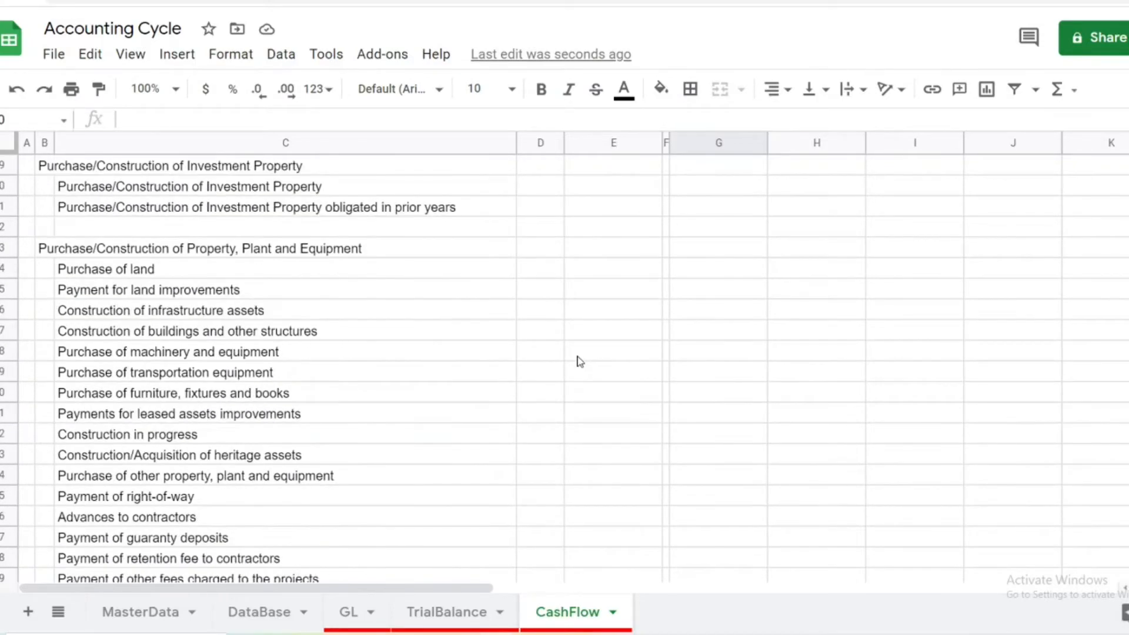
pyautogui.scroll(-15, 579, 361)
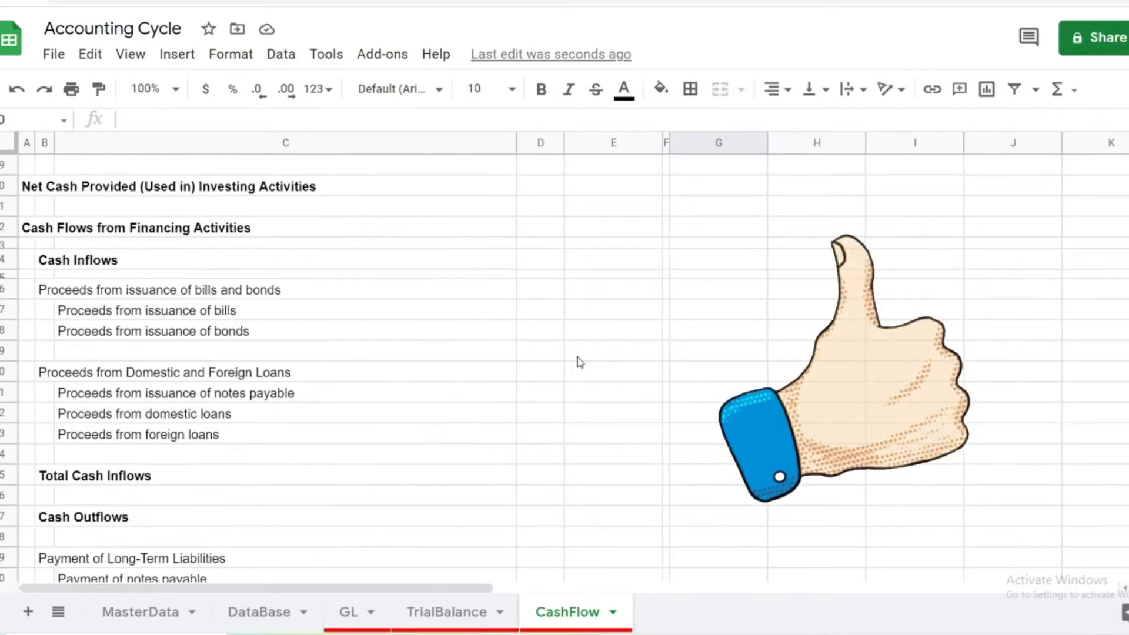
pyautogui.scroll(-1, 579, 361)
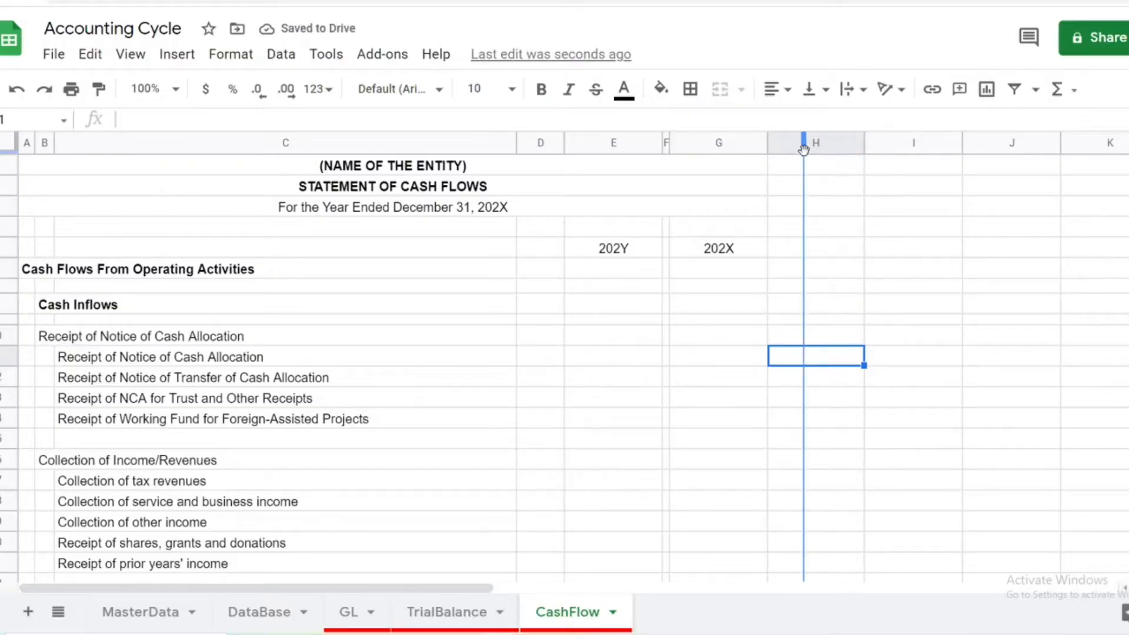
# - Narrow column H and enter "Inflows-" in column I beside the Receipt of Notice of Cash Allocation items
pyautogui.moveTo(803, 148); pyautogui.dragTo(805, 149)
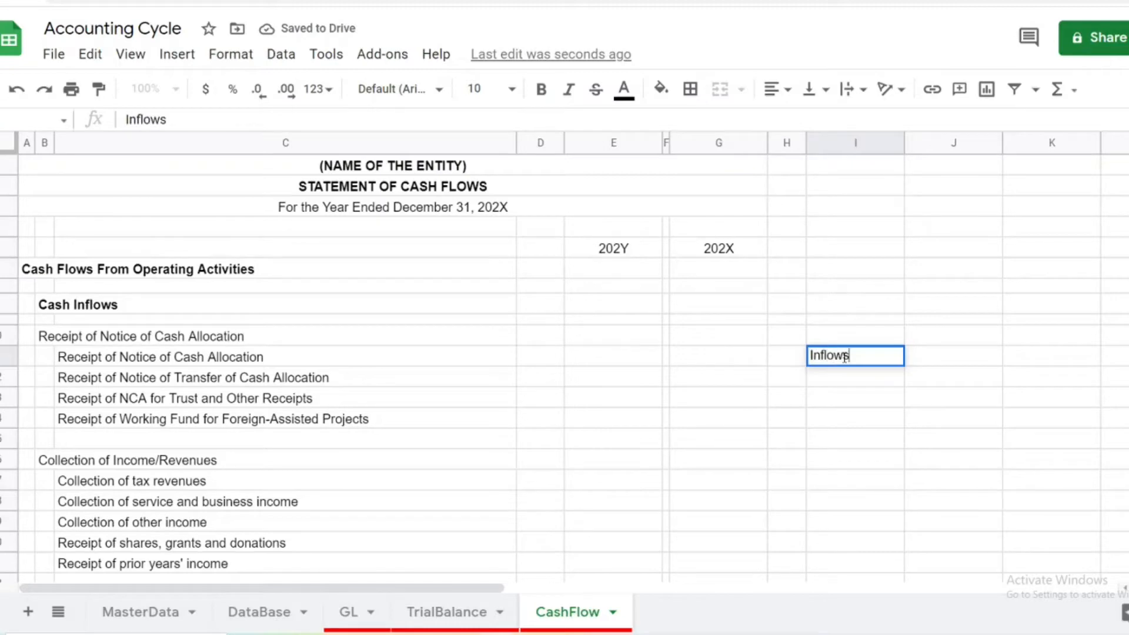
pyautogui.moveTo(855, 386); pyautogui.dragTo(831, 478)
pyautogui.write('Inflows- Inflows- Inflows-')
# - Enter "Inflows-" in column I for the Collection of Income/Revenues items and the assistance and subsidy receipts
pyautogui.scroll(-2, 821, 428)
pyautogui.click(835, 404)
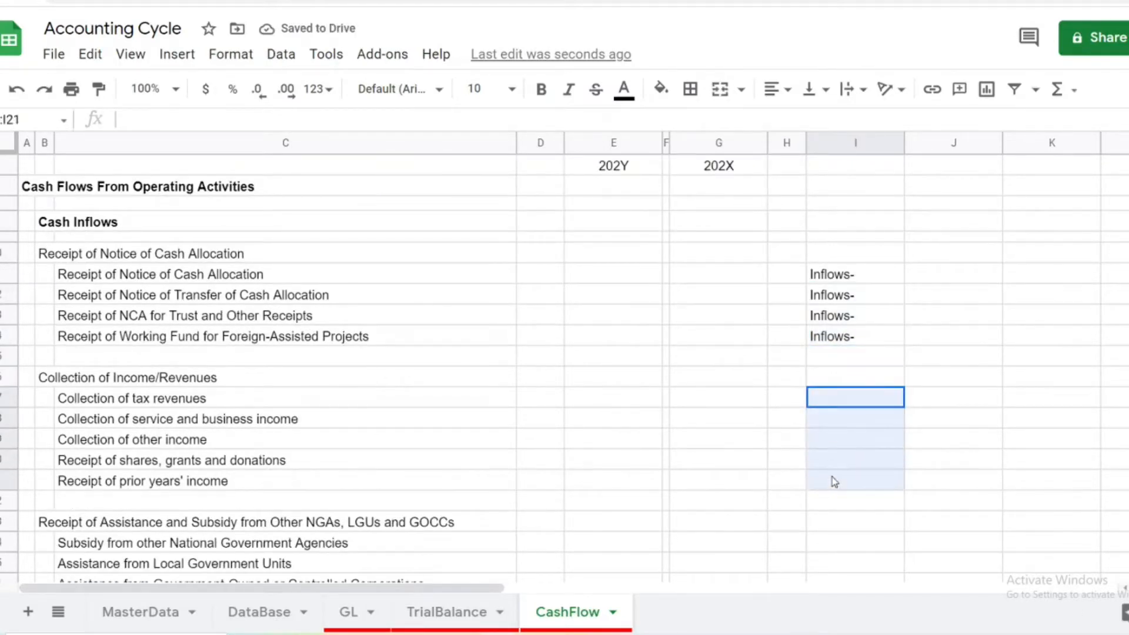
pyautogui.write('Inflows- Inflows- Inflows- Inflows- Inflows-')
pyautogui.scroll(-5, 812, 459)
pyautogui.moveTo(830, 331); pyautogui.dragTo(837, 453)
pyautogui.write('Inflows- Inflows- Inflows-')
# - Enter "Inflows-" in column I for the Collection of Receivables and Receipt of Inter-Agency Fund Transfers items
pyautogui.scroll(-1, 818, 400)
pyautogui.write('Inflows- Inflows- Inflows- Inflows-')
pyautogui.scroll(-3, 838, 447)
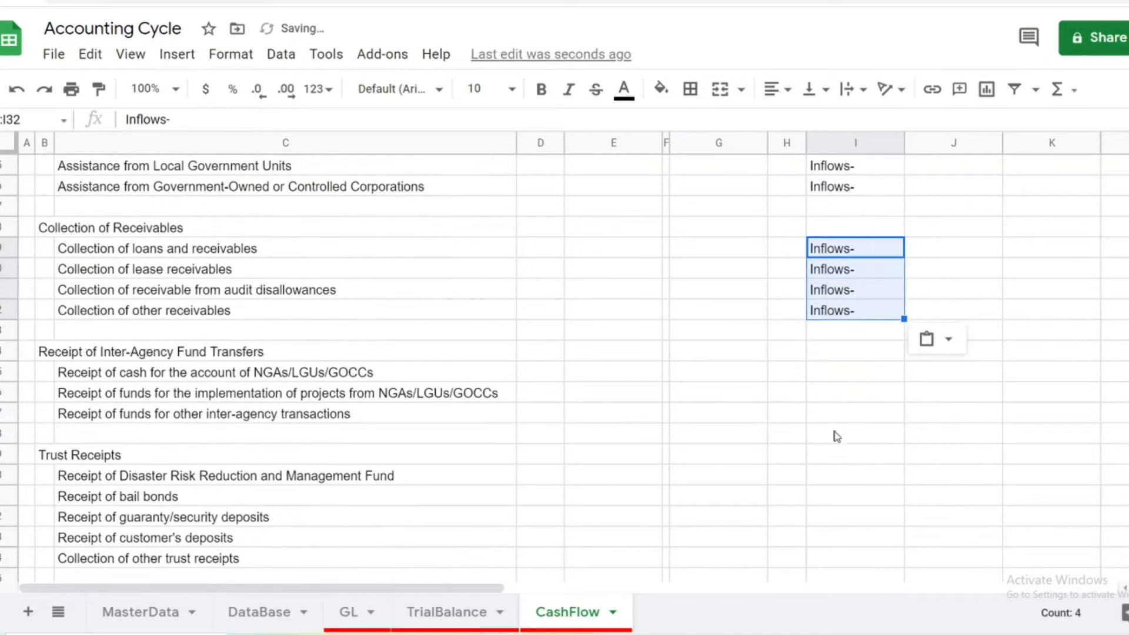
pyautogui.moveTo(838, 375); pyautogui.dragTo(832, 453)
pyautogui.write('Inflows- Inflows- Inflows-')
# - Fill column I with "Inflows-" for all Trust Receipts and Other Receipts items
pyautogui.scroll(-3, 837, 421)
pyautogui.write('Inflows- Inflows- Inflows- Inflows- Inflows-')
pyautogui.scroll(-3, 832, 454)
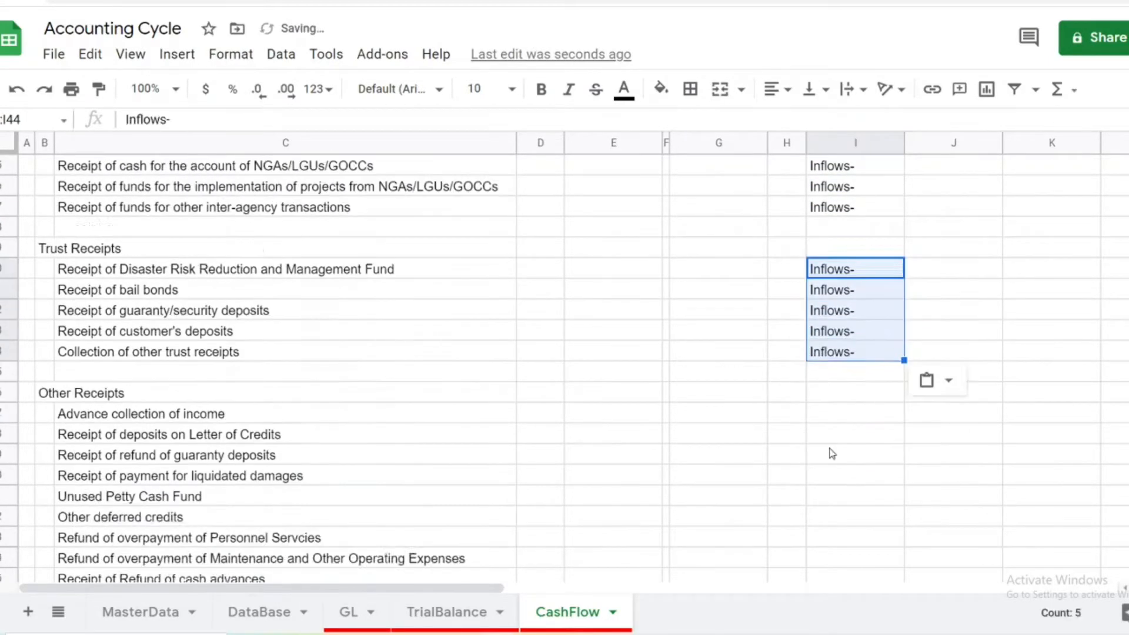
pyautogui.scroll(-3, 832, 453)
pyautogui.moveTo(832, 307); pyautogui.dragTo(830, 537)
pyautogui.hotkey('ctrl', 'v')
# - Fill column I with "Inflows-" for the three Adjustments items under the operating cash inflows
pyautogui.scroll(-6, 844, 448)
pyautogui.moveTo(831, 391); pyautogui.dragTo(831, 435)
pyautogui.hotkey('ctrl', 'v')
# - Enter "Outflows-" in column I for Remittance to National Treasury and copy it to the Payment of Expenses items
pyautogui.scroll(-4, 833, 404)
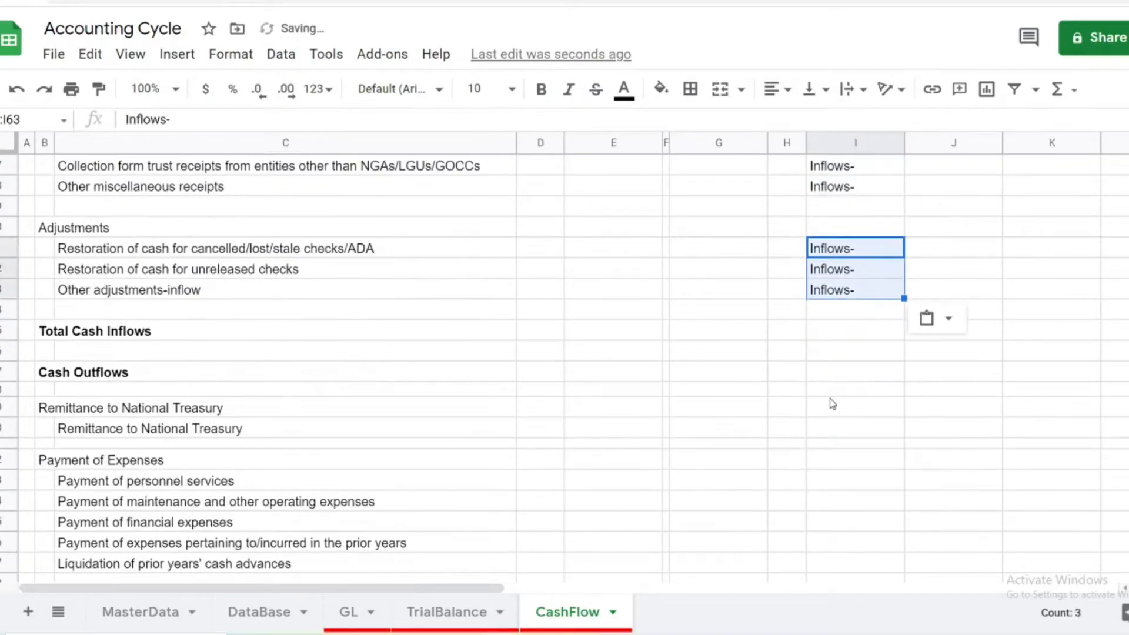
pyautogui.click(844, 431)
pyautogui.hotkey('ctrl', 'c')
pyautogui.scroll(-1, 844, 431)
pyautogui.moveTo(845, 377); pyautogui.dragTo(848, 457)
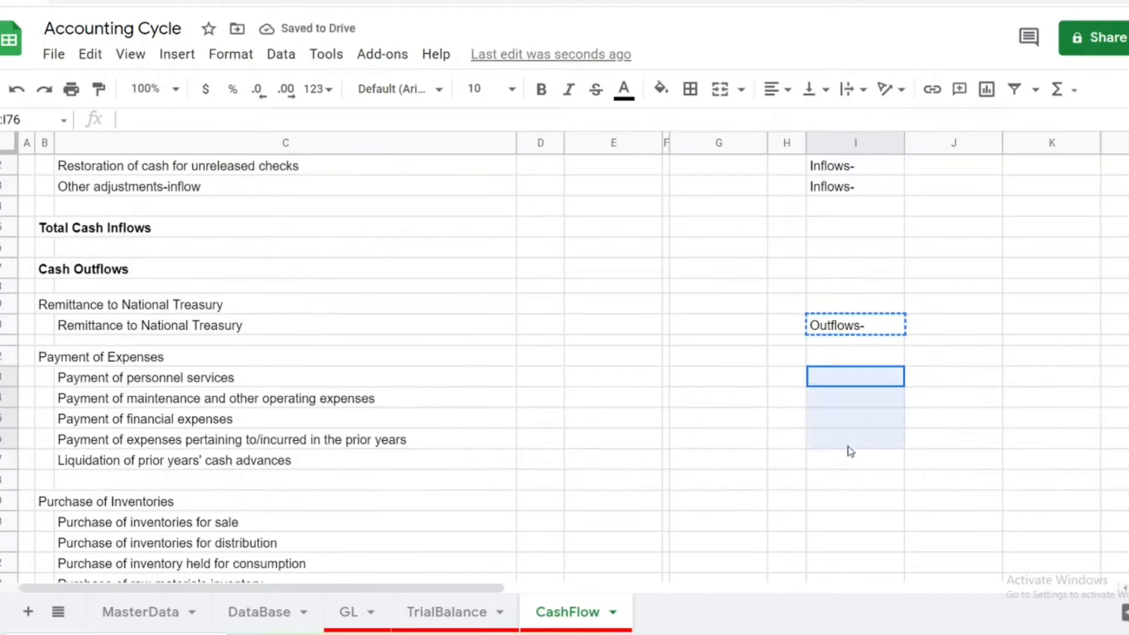
pyautogui.hotkey('ctrl', 'v')
# - Copy "Outflows-" into column I for the Purchase of Inventories and Purchase of Consumable Biological Assets items
pyautogui.scroll(-2, 841, 450)
pyautogui.moveTo(833, 364); pyautogui.dragTo(836, 445)
pyautogui.hotkey('ctrl', 'v')
pyautogui.moveTo(838, 393); pyautogui.dragTo(837, 467)
pyautogui.hotkey('ctrl', 'v')
# - Copy "Outflows-" into column I for the Grant of Cash Advances and Prepayments items
pyautogui.scroll(-5, 839, 464)
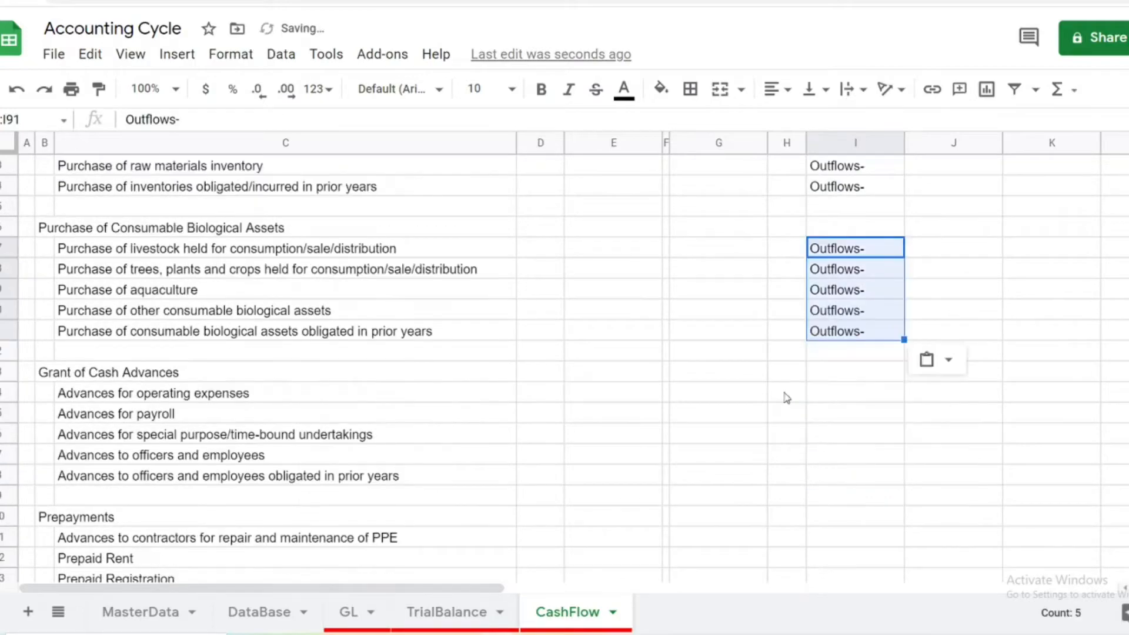
pyautogui.moveTo(835, 287); pyautogui.dragTo(837, 373)
pyautogui.hotkey('ctrl', 'v')
pyautogui.moveTo(835, 434); pyautogui.dragTo(832, 557)
pyautogui.hotkey('ctrl', 'v')
# - Copy "Outflows-" into column I for the Refund of Deposits items and the personnel benefit and mandatory deduction remittances
pyautogui.scroll(-4, 833, 557)
pyautogui.moveTo(837, 413); pyautogui.dragTo(838, 481)
pyautogui.hotkey('ctrl', 'v')
pyautogui.scroll(-2, 839, 488)
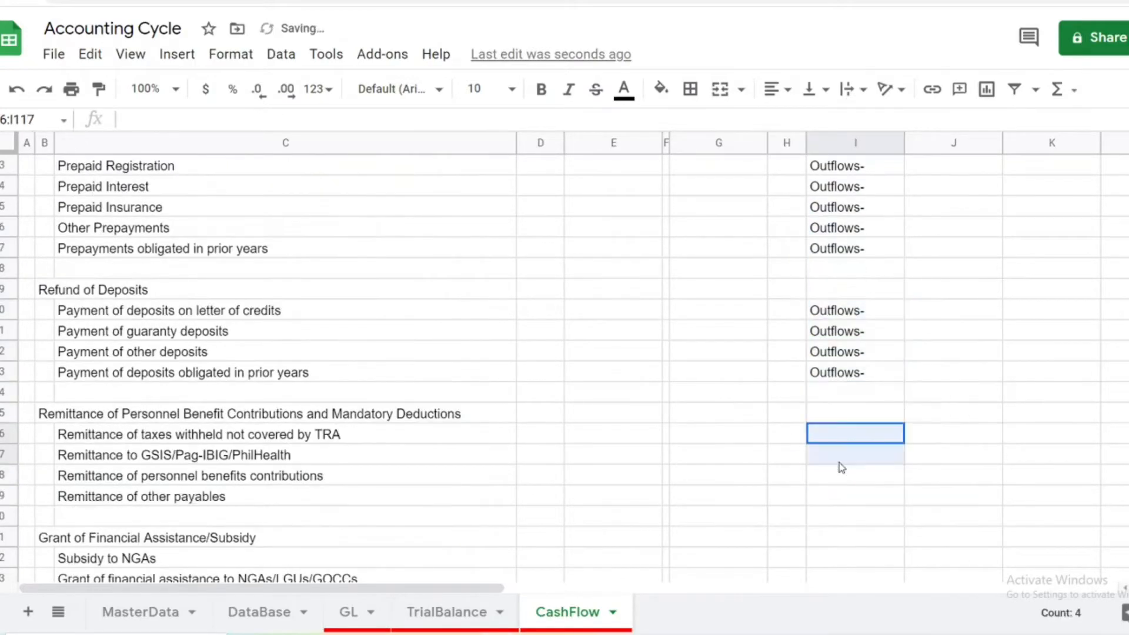
pyautogui.moveTo(837, 431); pyautogui.dragTo(839, 497)
pyautogui.hotkey('ctrl', 'v')
# - Copy "Outflows-" into column I for the Grant of Financial Assistance/Subsidy and Release of Inter-Agency Fund Transfers items
pyautogui.scroll(-4, 835, 496)
pyautogui.moveTo(835, 350); pyautogui.dragTo(835, 453)
pyautogui.hotkey('ctrl', 'v')
pyautogui.scroll(-3, 832, 382)
pyautogui.moveTo(830, 374); pyautogui.dragTo(827, 437)
pyautogui.hotkey('ctrl', 'v')
# - Copy "Outflows-" into column I for the Release of Intra-Agency Fund Transfers and Other Disbursements items
pyautogui.scroll(-3, 824, 462)
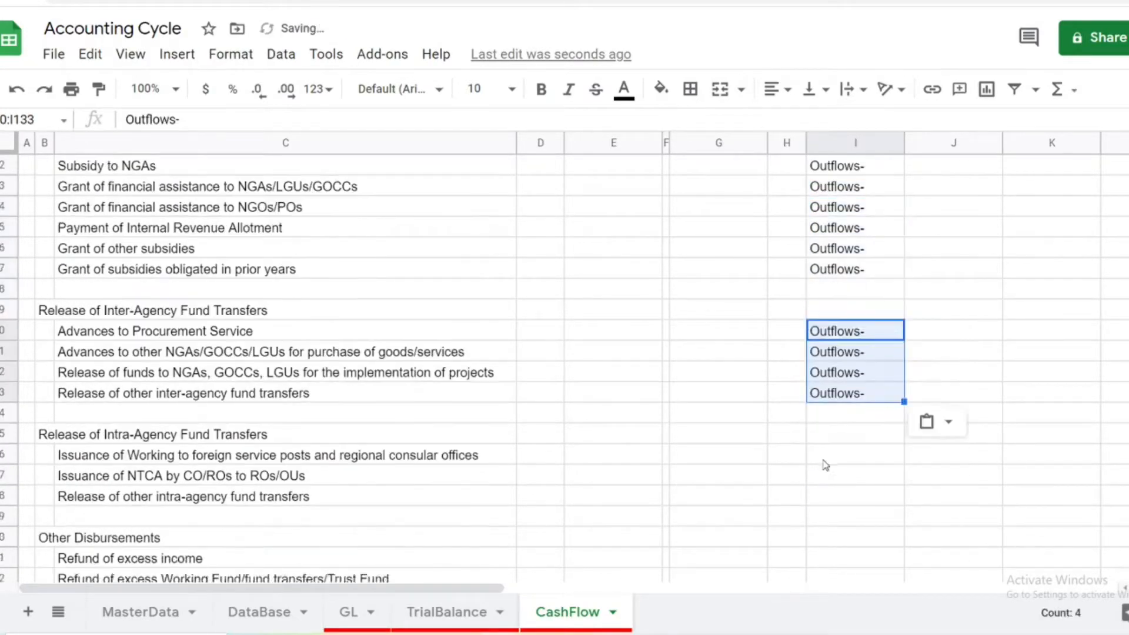
pyautogui.moveTo(827, 351); pyautogui.dragTo(829, 393)
pyautogui.hotkey('ctrl', 'v')
pyautogui.scroll(-3, 829, 393)
pyautogui.moveTo(830, 310); pyautogui.dragTo(831, 434)
pyautogui.hotkey('ctrl', 'v')
# - Copy "Outflows-" into column I for Reversal of Unutilized NCAs and the operating outflow Adjustments items
pyautogui.click(834, 392)
pyautogui.hotkey('ctrl', 'v')
pyautogui.scroll(-2, 832, 396)
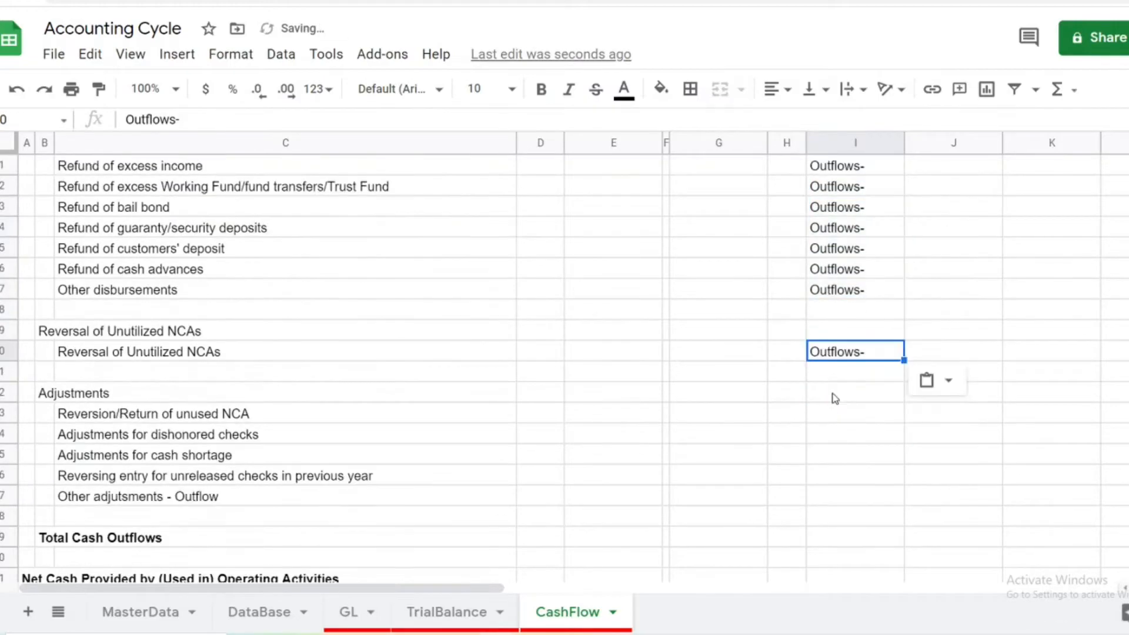
pyautogui.moveTo(834, 353); pyautogui.dragTo(835, 434)
pyautogui.hotkey('ctrl', 'v')
# - Copy an existing "Inflows-" label into column I for the investing proceeds from Investment Property and Property, Plant and Equipment
pyautogui.scroll(-3, 835, 434)
pyautogui.scroll(4, 833, 428)
pyautogui.scroll(15, 838, 412)
pyautogui.click(840, 311)
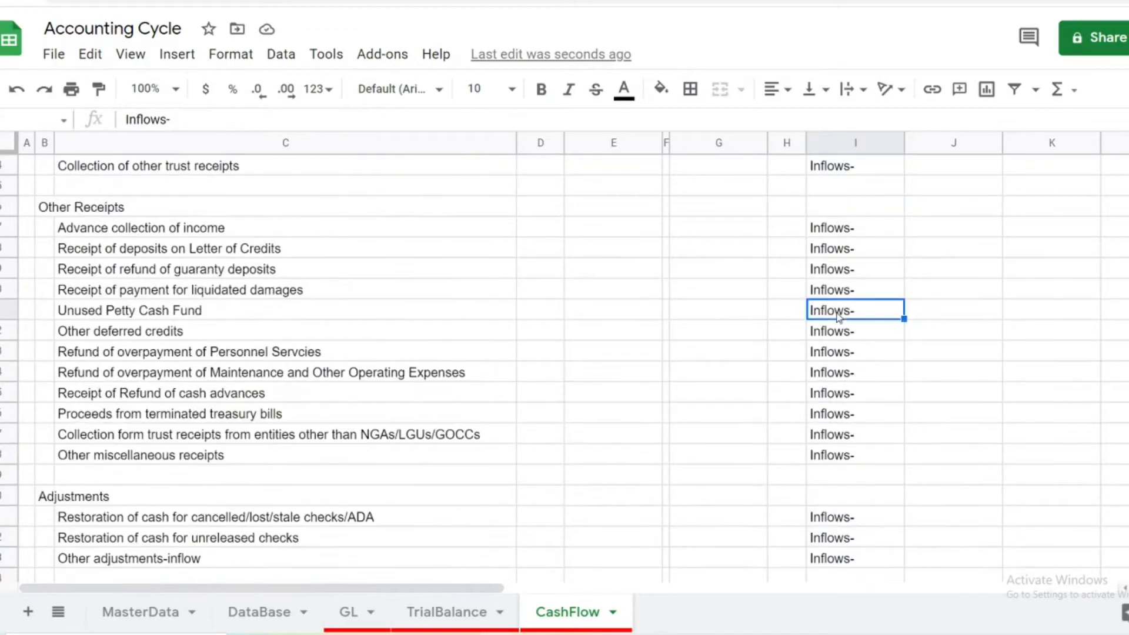
pyautogui.hotkey('ctrl', 'c')
pyautogui.scroll(-18, 847, 352)
pyautogui.click(830, 292)
pyautogui.hotkey('ctrl', 'v')
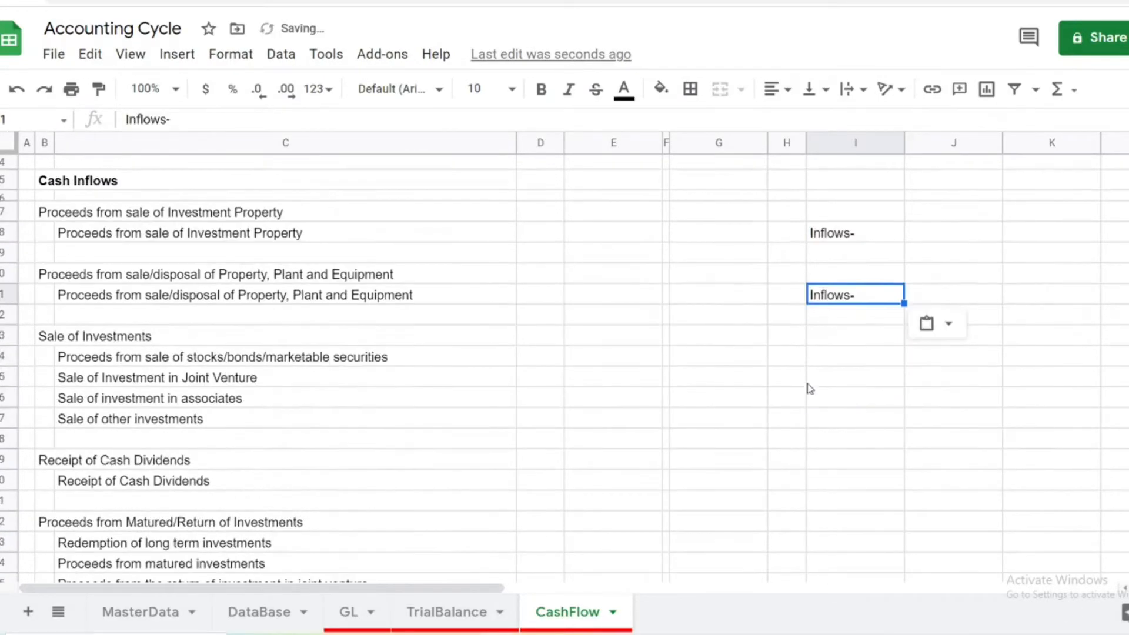
# - Copy "Inflows-" into column I for the Sale of Investments, Receipt of Cash Dividends and Proceeds from Matured/Return of Investments items
pyautogui.hotkey('ctrl', 'v')
pyautogui.moveTo(829, 247); pyautogui.dragTo(829, 352)
pyautogui.click(829, 330)
pyautogui.hotkey('ctrl', 'v')
pyautogui.hotkey('ctrl', 'v')
# - Copy "Inflows-" into column I for the Collection of Long-Term Loans items and Proceeds from sale of other assets
pyautogui.moveTo(816, 415); pyautogui.dragTo(817, 434)
pyautogui.hotkey('ctrl', 'v')
pyautogui.scroll(-2, 819, 424)
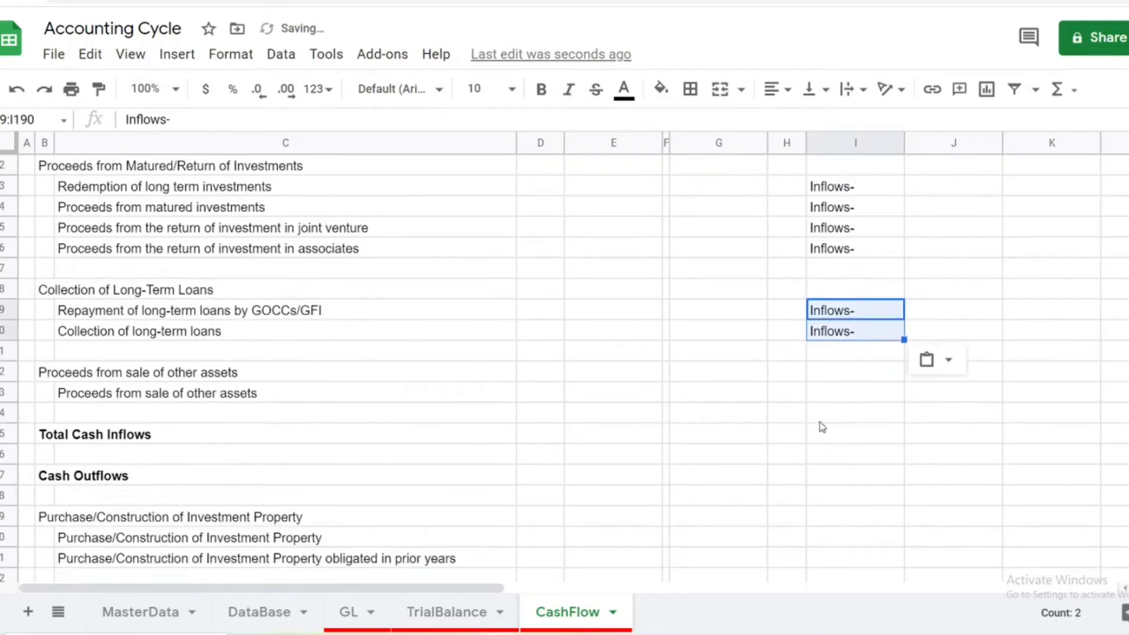
pyautogui.click(832, 393)
pyautogui.hotkey('ctrl', 'v')
# - Copy an existing "Outflows-" label into column I for the purchase/construction items of Investment Property and Property, Plant and Equipment
pyautogui.scroll(15, 834, 398)
pyautogui.click(846, 290)
pyautogui.scroll(-15, 765, 304)
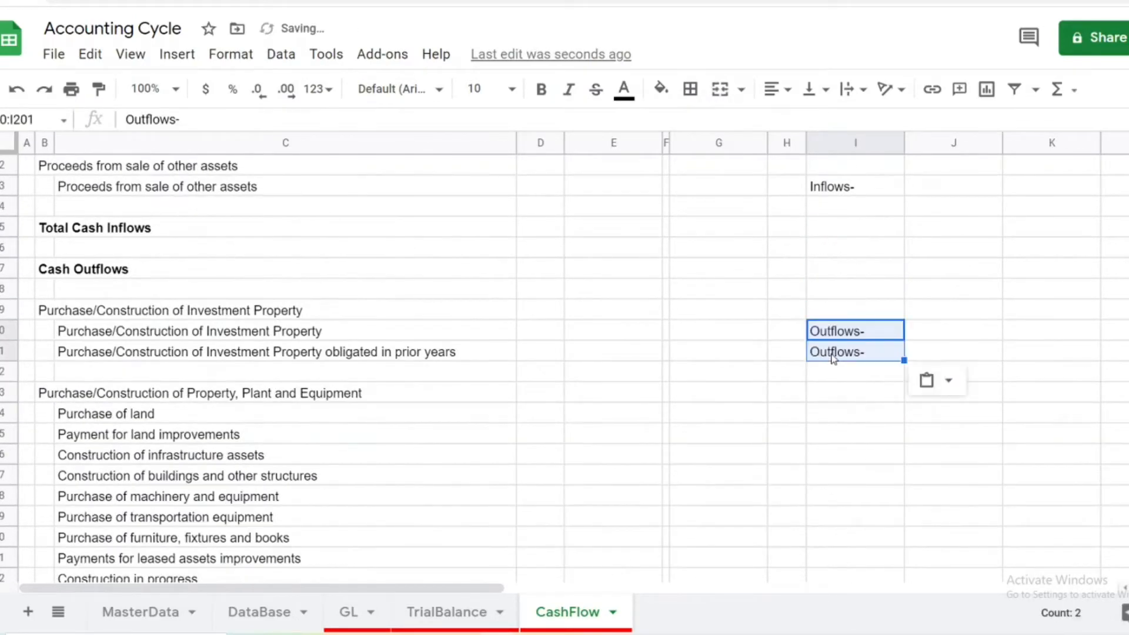
pyautogui.scroll(-3, 832, 356)
pyautogui.moveTo(833, 269); pyautogui.dragTo(841, 495)
pyautogui.scroll(-3, 837, 491)
pyautogui.hotkey('ctrl', 'v')
# - Copy "Outflows-" into column I for the Investments and Purchase of Bearer Biological Assets items
pyautogui.scroll(-4, 840, 459)
pyautogui.moveTo(830, 352); pyautogui.dragTo(826, 434)
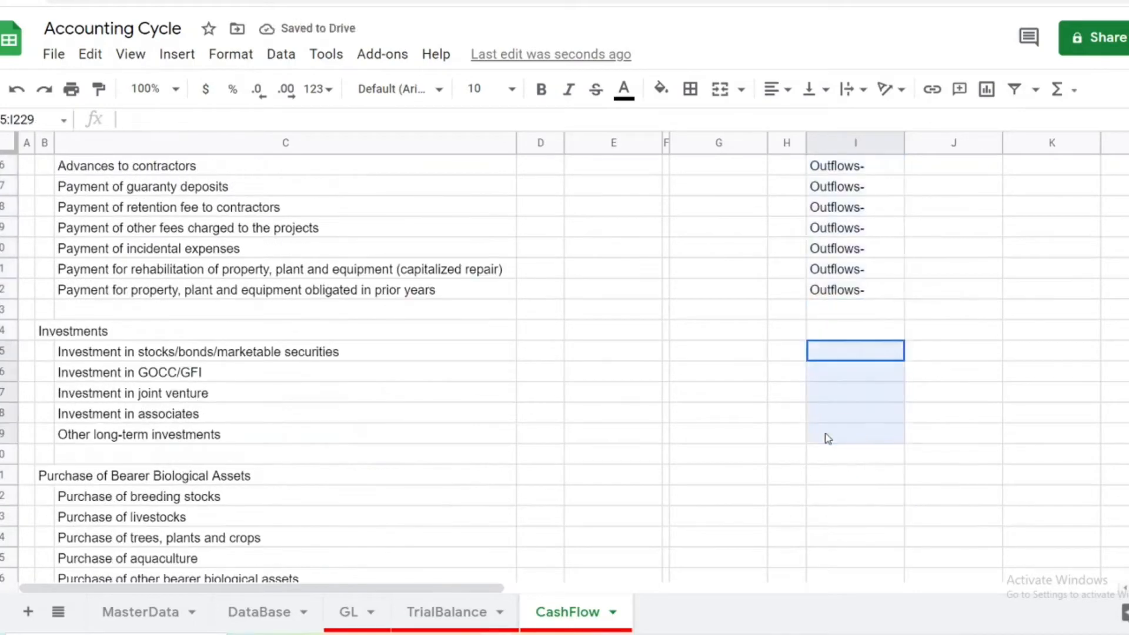
pyautogui.hotkey('ctrl', 'v')
pyautogui.scroll(-2, 824, 411)
pyautogui.moveTo(819, 295); pyautogui.dragTo(830, 396)
pyautogui.hotkey('ctrl', 'v')
# - Copy "Outflows-" into column I for the Purchase of Intangible Assets and Grant of Loans items
pyautogui.scroll(-1, 832, 388)
pyautogui.moveTo(830, 354); pyautogui.dragTo(827, 397)
pyautogui.hotkey('ctrl', 'v')
pyautogui.moveTo(827, 455); pyautogui.dragTo(825, 477)
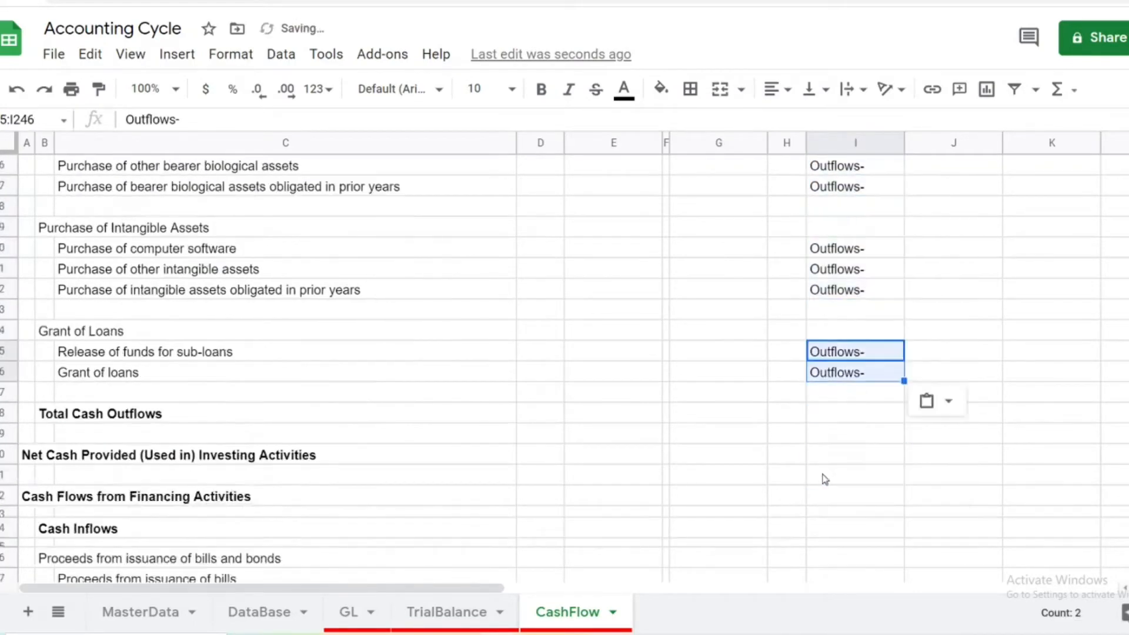
# - Copy an existing "Inflows-" label into column I for the bills and bonds issuance items and the domestic and foreign loan proceeds
pyautogui.scroll(10, 835, 447)
pyautogui.scroll(-13, 857, 403)
pyautogui.moveTo(829, 391); pyautogui.dragTo(831, 410)
pyautogui.scroll(4, 838, 389)
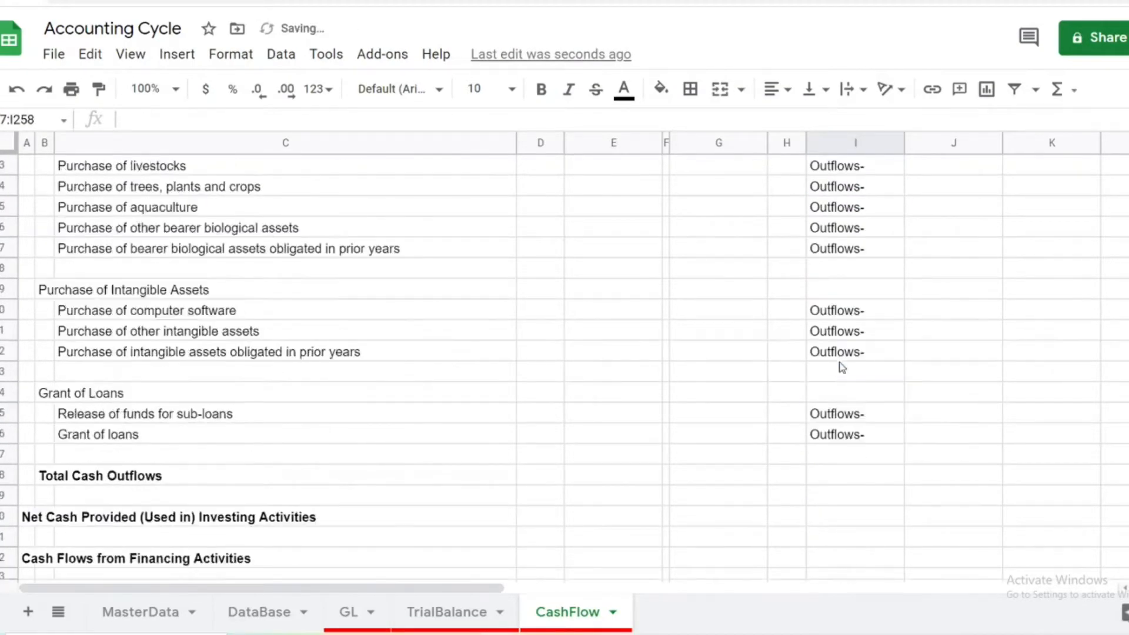
pyautogui.scroll(12, 842, 353)
pyautogui.click(841, 205)
pyautogui.hotkey('ctrl', 'c')
pyautogui.scroll(-16, 831, 375)
pyautogui.scroll(-2, 835, 353)
pyautogui.click(837, 291)
pyautogui.hotkey('ctrl', 'v')
pyautogui.click(841, 314)
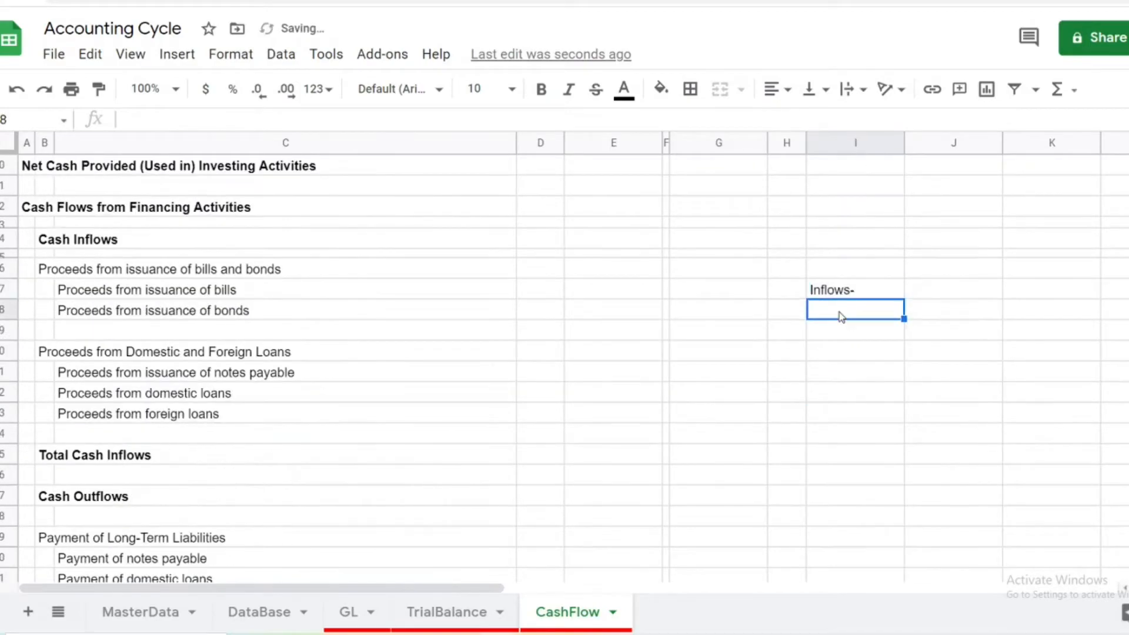
pyautogui.hotkey('ctrl', 'v')
pyautogui.moveTo(832, 372); pyautogui.dragTo(831, 414)
pyautogui.hotkey('ctrl', 'v')
# - Paste "Outflows-" into column I for the five Payment of Long-Term Liabilities items
pyautogui.scroll(3, 832, 412)
pyautogui.scroll(-6, 830, 382)
pyautogui.click(822, 312)
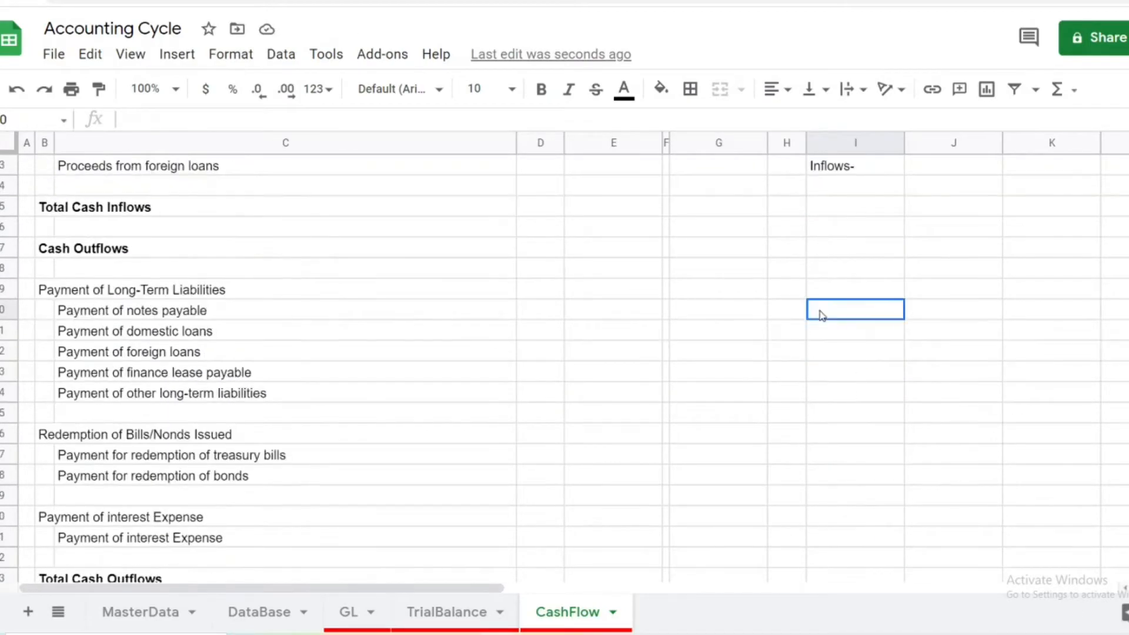
pyautogui.moveTo(822, 315); pyautogui.dragTo(830, 392)
pyautogui.hotkey('ctrl', 'v')
# - Paste "Outflows-" into column I for the treasury bill and bond redemption items and the interest expense item
pyautogui.scroll(-3, 831, 377)
pyautogui.moveTo(832, 353); pyautogui.dragTo(831, 377)
pyautogui.hotkey('ctrl', 'v')
pyautogui.click(828, 435)
pyautogui.hotkey('ctrl', 'v')
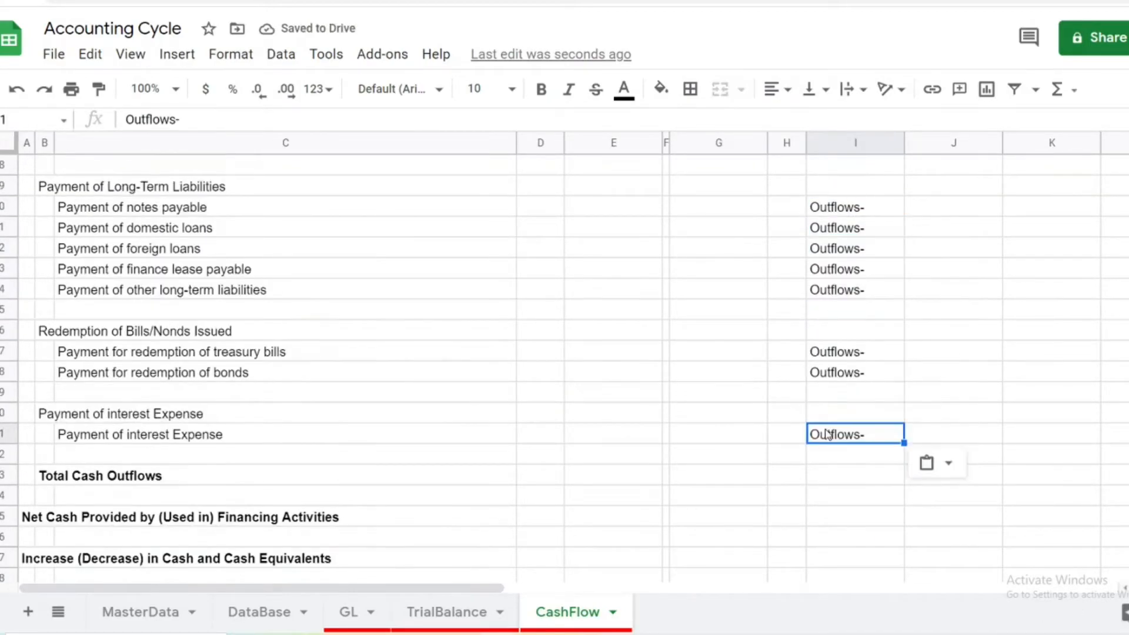
# - Enter the formula =concatenate(I11,C11) in J11 to join the Inflows- tag with the line item's name
pyautogui.scroll(20, 826, 423)
pyautogui.click(997, 357)
pyautogui.write('=co')
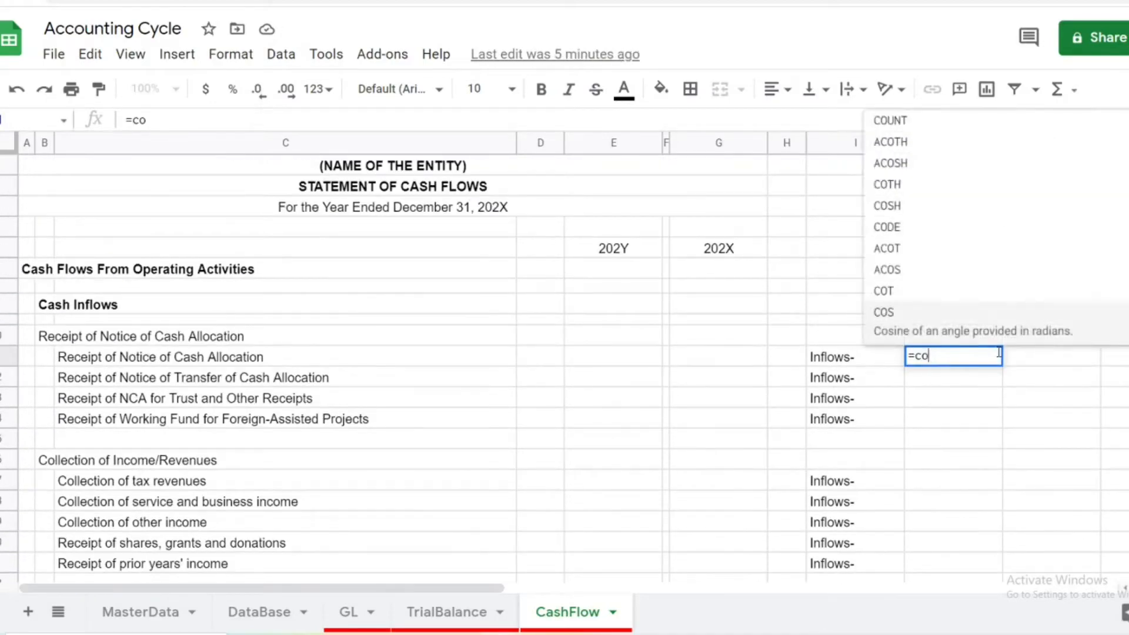
pyautogui.write('ncatena')
pyautogui.press('BackSpace')
pyautogui.press('BackSpace')
pyautogui.press('BackSpace')
pyautogui.press('BackSpace')
pyautogui.press('BackSpace')
pyautogui.press('BackSpace')
pyautogui.write('ncatenate(')
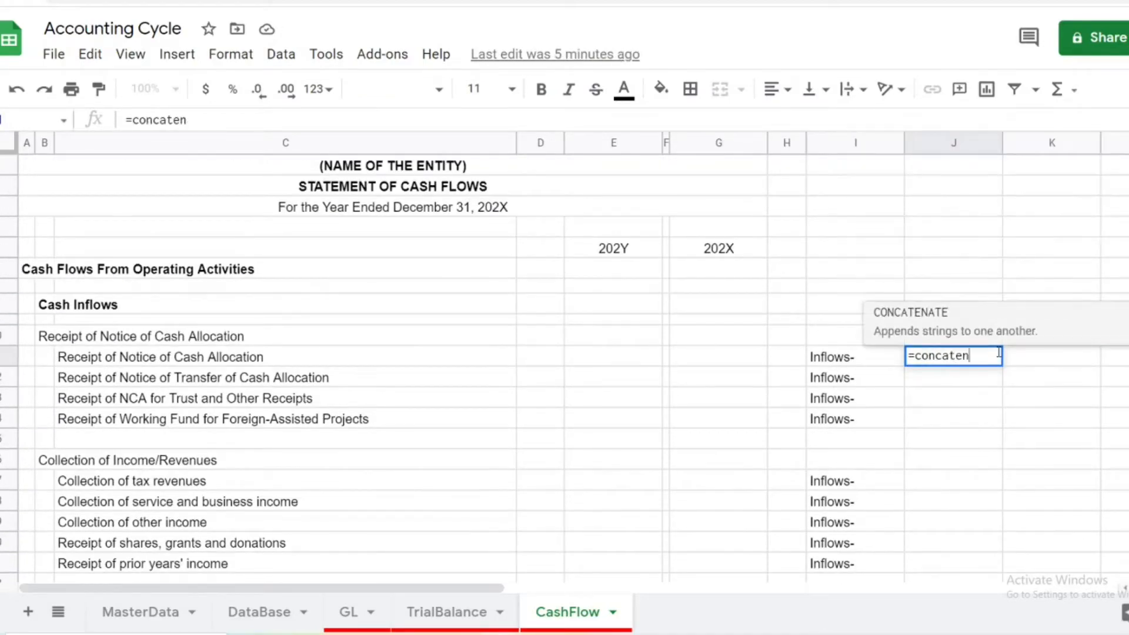
pyautogui.click(839, 360)
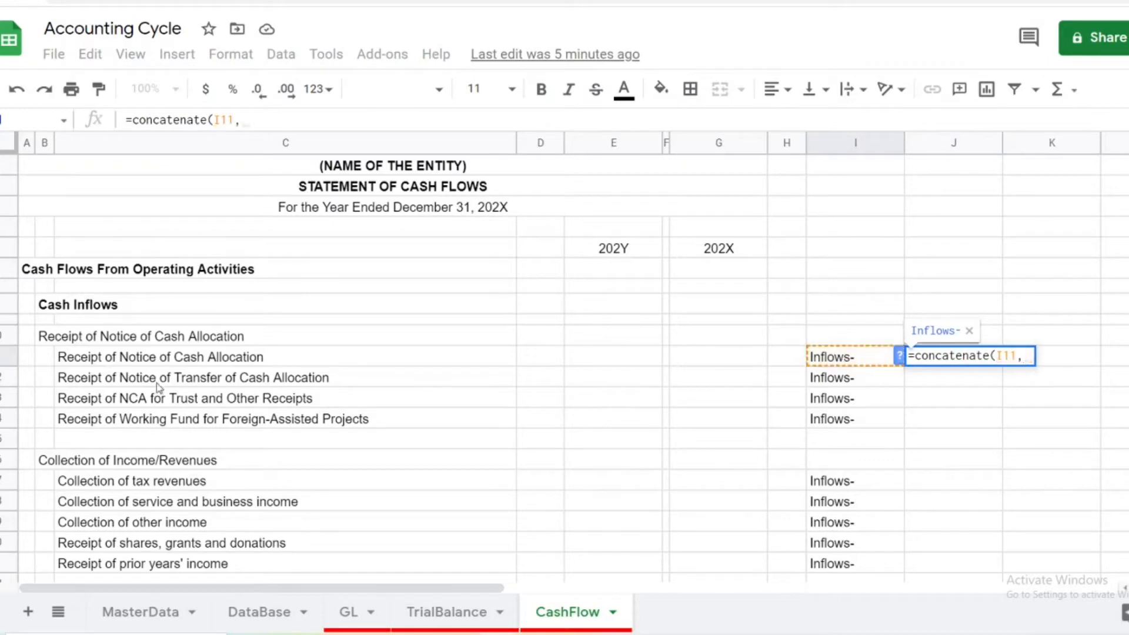
pyautogui.write(',')
pyautogui.click(143, 360)
pyautogui.write(')')
pyautogui.press('Return')
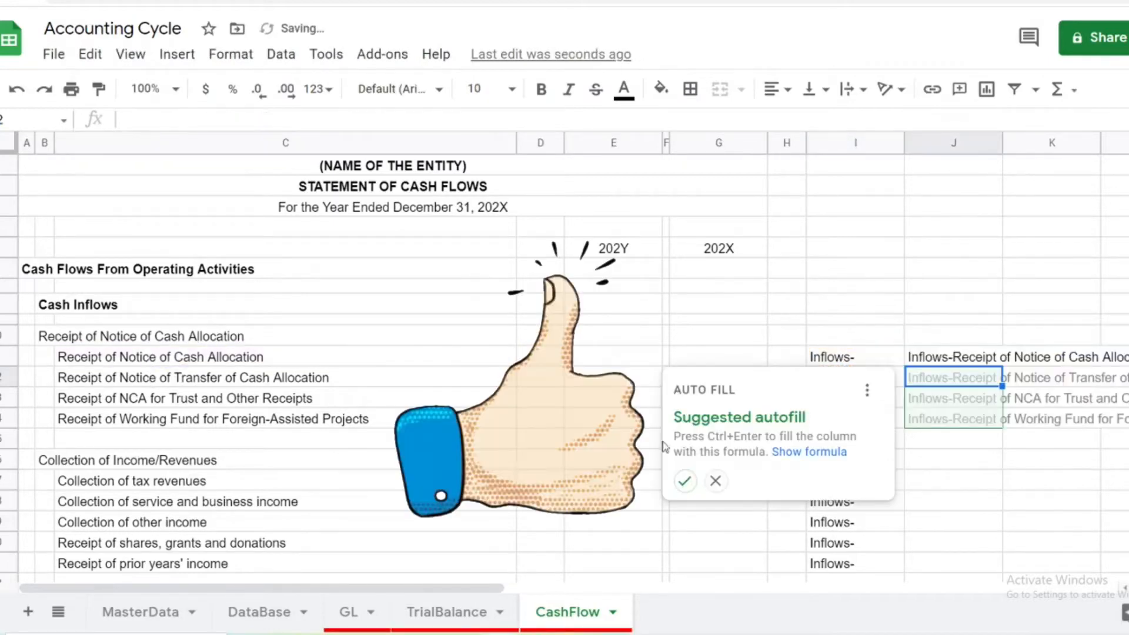
# - Fill the concatenate formula down through J14, widen column J and narrow columns H and I
pyautogui.click(686, 481)
pyautogui.doubleClick(1002, 144)
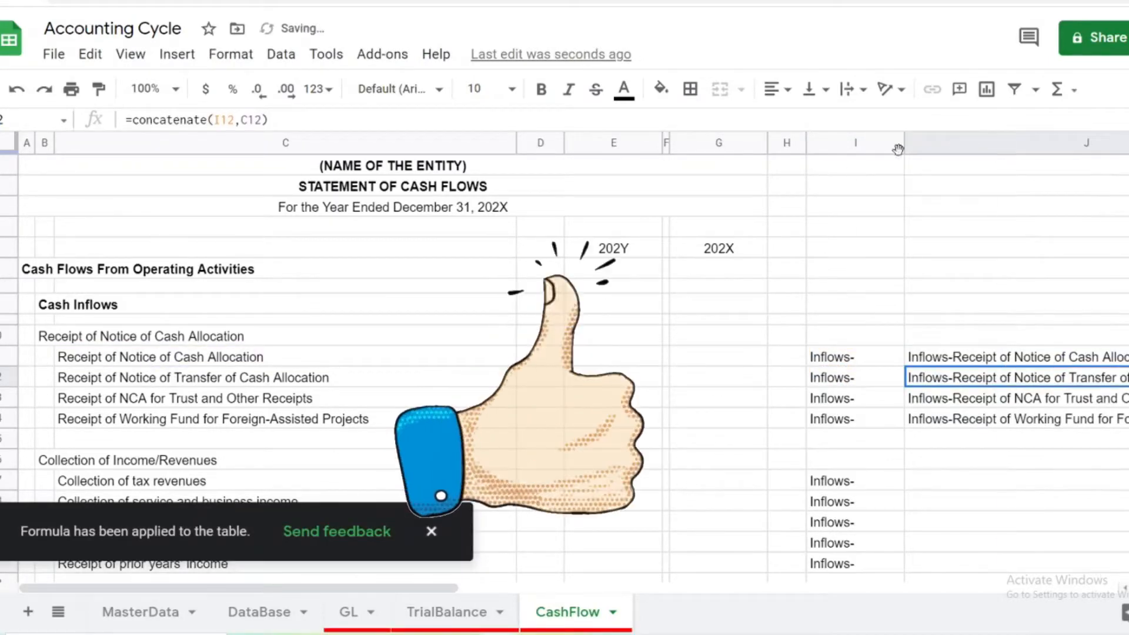
pyautogui.moveTo(904, 144); pyautogui.dragTo(867, 144)
pyautogui.moveTo(808, 144); pyautogui.dragTo(787, 144)
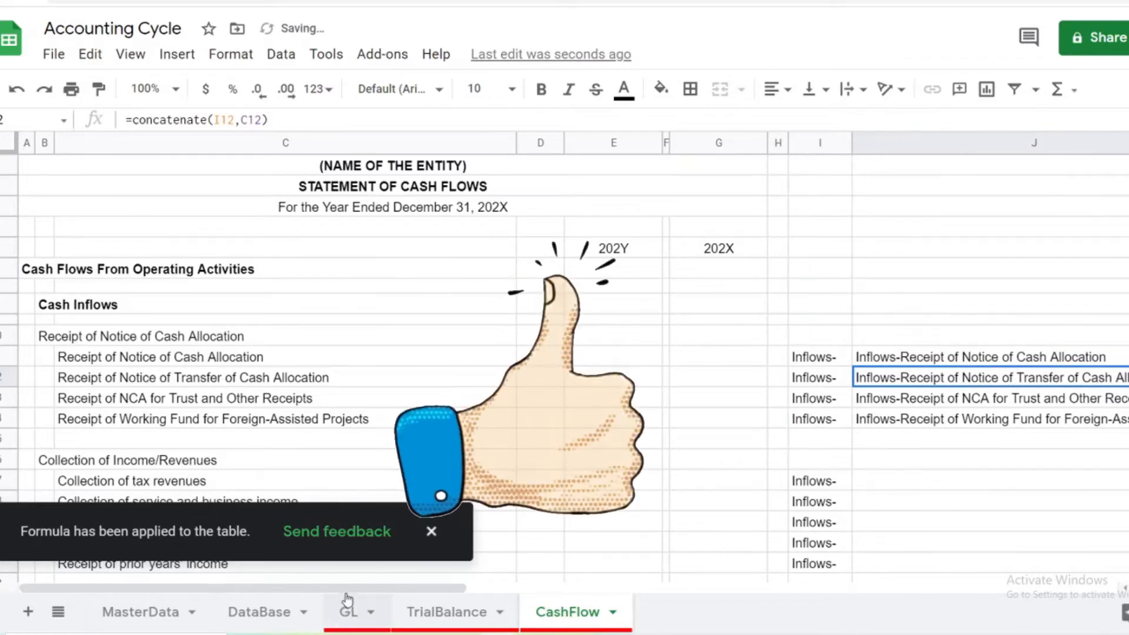
pyautogui.moveTo(356, 589); pyautogui.dragTo(616, 591)
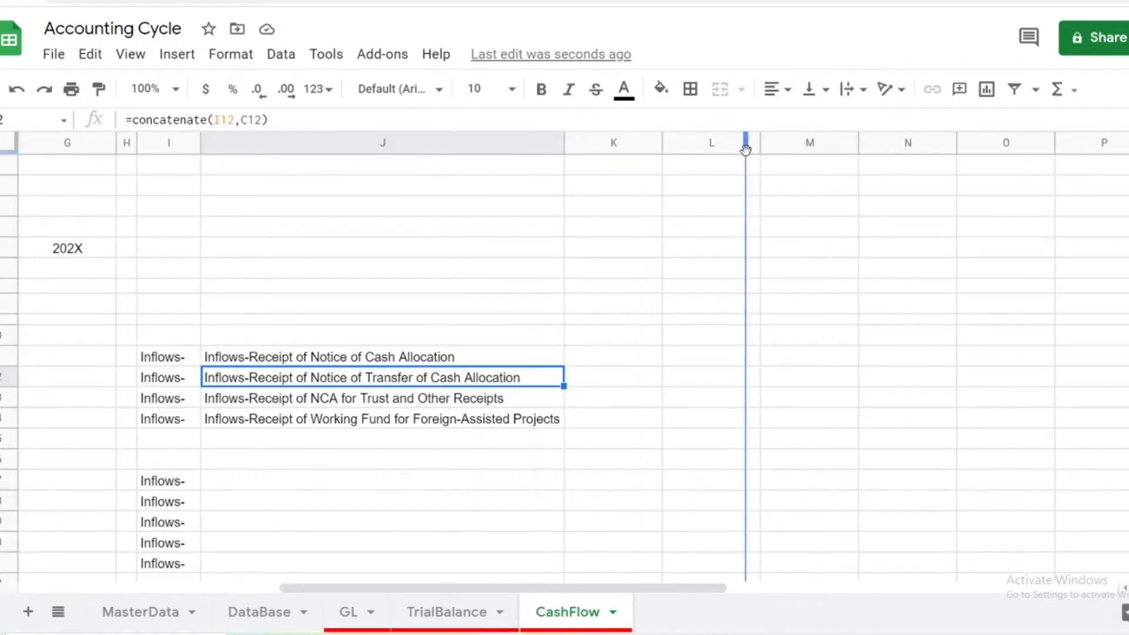
pyautogui.moveTo(745, 150); pyautogui.dragTo(758, 149)
# - Copy the concatenate formula into J17:J21 for the Collection of Income/Revenues items
pyautogui.scroll(-1, 582, 305)
pyautogui.click(259, 378)
pyautogui.hotkey('ctrl', 'c')
pyautogui.click(245, 442)
pyautogui.hotkey('ctrl', 'v')
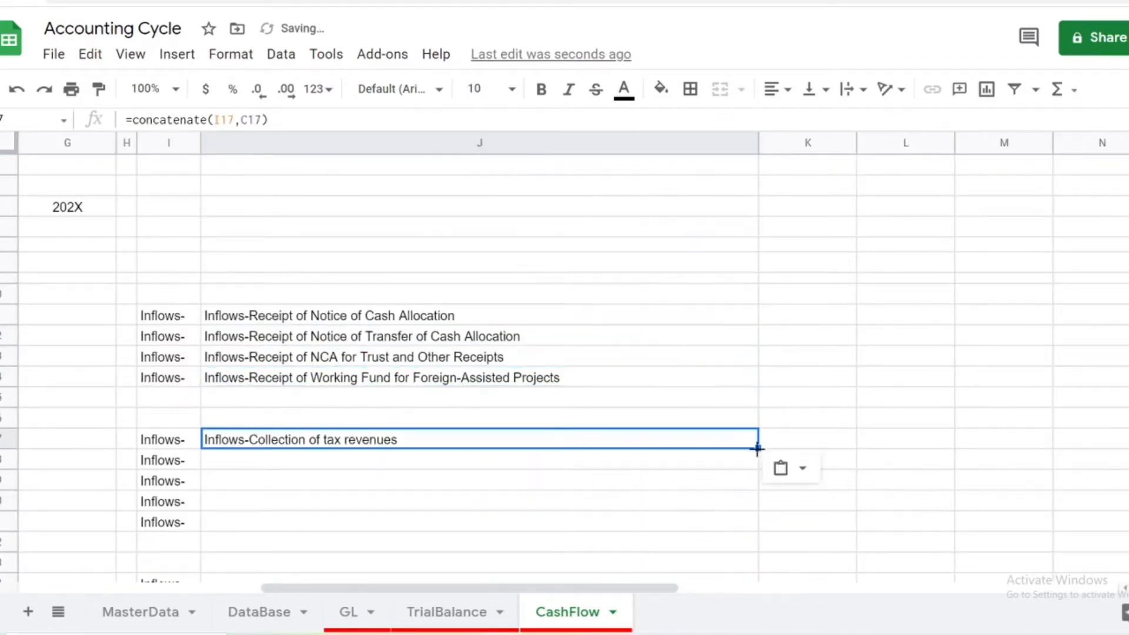
pyautogui.moveTo(757, 534); pyautogui.dragTo(757, 522)
# - Copy the concatenate formula into J24:J26 for the assistance and subsidy receipt items
pyautogui.scroll(-2, 713, 433)
pyautogui.click(341, 352)
pyautogui.hotkey('ctrl', 'c')
pyautogui.click(329, 415)
pyautogui.hotkey('ctrl', 'v')
pyautogui.moveTo(758, 422); pyautogui.dragTo(758, 455)
# - Paste the concatenate formula into column J for the Collection of Receivables items and the tagged groups that follow
pyautogui.scroll(-2, 252, 380)
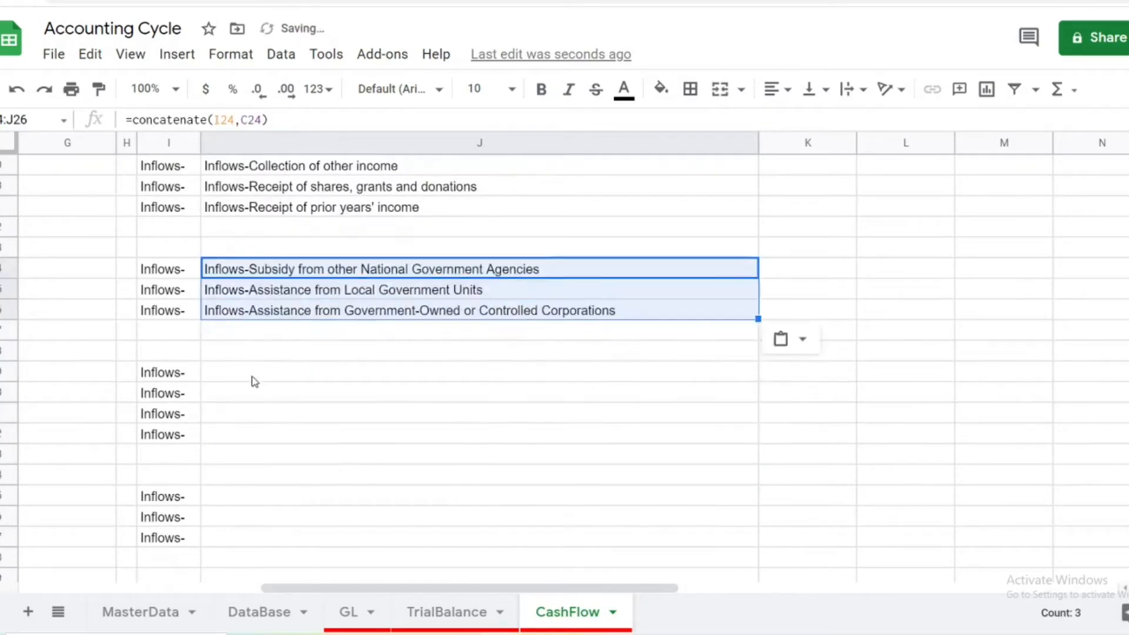
pyautogui.moveTo(271, 455); pyautogui.dragTo(260, 492)
pyautogui.hotkey('ctrl', 'v')
pyautogui.scroll(-2, 260, 492)
pyautogui.moveTo(247, 414); pyautogui.dragTo(249, 379)
pyautogui.hotkey('ctrl', 'v')
pyautogui.scroll(-2, 245, 471)
pyautogui.hotkey('ctrl', 'v')
pyautogui.scroll(-3, 235, 359)
pyautogui.hotkey('ctrl', 'v')
# - Paste the concatenate formula into column J for operating outflows through the inventory and consumable biological asset purchases
pyautogui.scroll(-1, 237, 388)
pyautogui.moveTo(229, 332); pyautogui.dragTo(246, 428)
pyautogui.click(238, 409)
pyautogui.hotkey('ctrl', 'v')
pyautogui.scroll(-1, 238, 365)
pyautogui.hotkey('ctrl', 'v')
pyautogui.scroll(-1, 246, 406)
pyautogui.moveTo(246, 375); pyautogui.dragTo(246, 462)
pyautogui.hotkey('ctrl', 'v')
# - Paste the concatenate formula into column J for the outflow groups down through the prepayments and deposits items
pyautogui.scroll(-1, 244, 439)
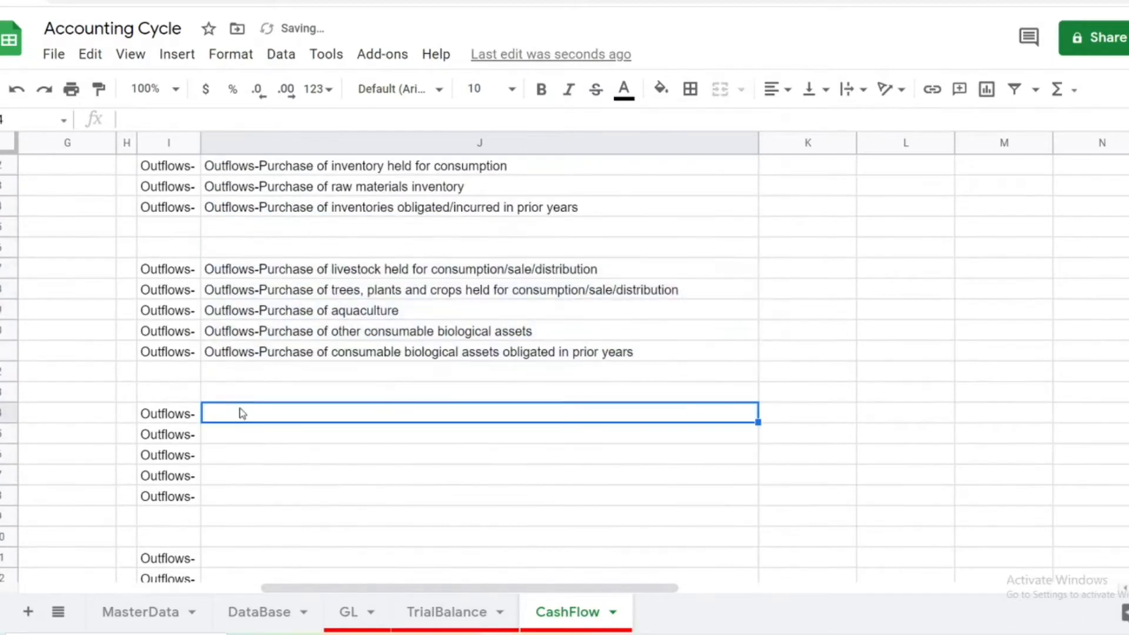
pyautogui.moveTo(240, 412); pyautogui.dragTo(244, 497)
pyautogui.hotkey('ctrl', 'v')
pyautogui.moveTo(258, 354); pyautogui.dragTo(265, 475)
pyautogui.hotkey('ctrl', 'v')
pyautogui.scroll(-1, 272, 441)
pyautogui.moveTo(257, 394); pyautogui.dragTo(254, 434)
pyautogui.hotkey('ctrl', 'v')
# - Paste the concatenate formula into column J for the outflow items from row 116 through the intra-agency fund transfers in J136:J138
pyautogui.scroll(-1, 249, 435)
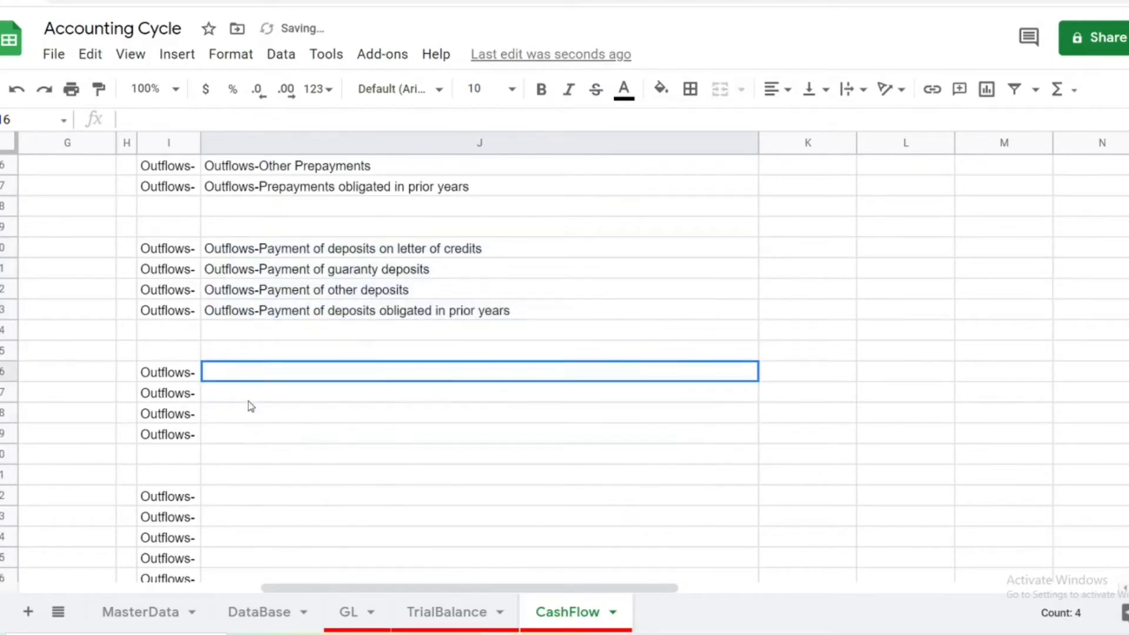
pyautogui.hotkey('ctrl', 'v')
pyautogui.moveTo(256, 393); pyautogui.dragTo(257, 496)
pyautogui.hotkey('ctrl', 'v')
pyautogui.moveTo(257, 413); pyautogui.dragTo(253, 474)
pyautogui.hotkey('ctrl', 'v')
pyautogui.moveTo(252, 434); pyautogui.dragTo(248, 474)
pyautogui.hotkey('ctrl', 'v')
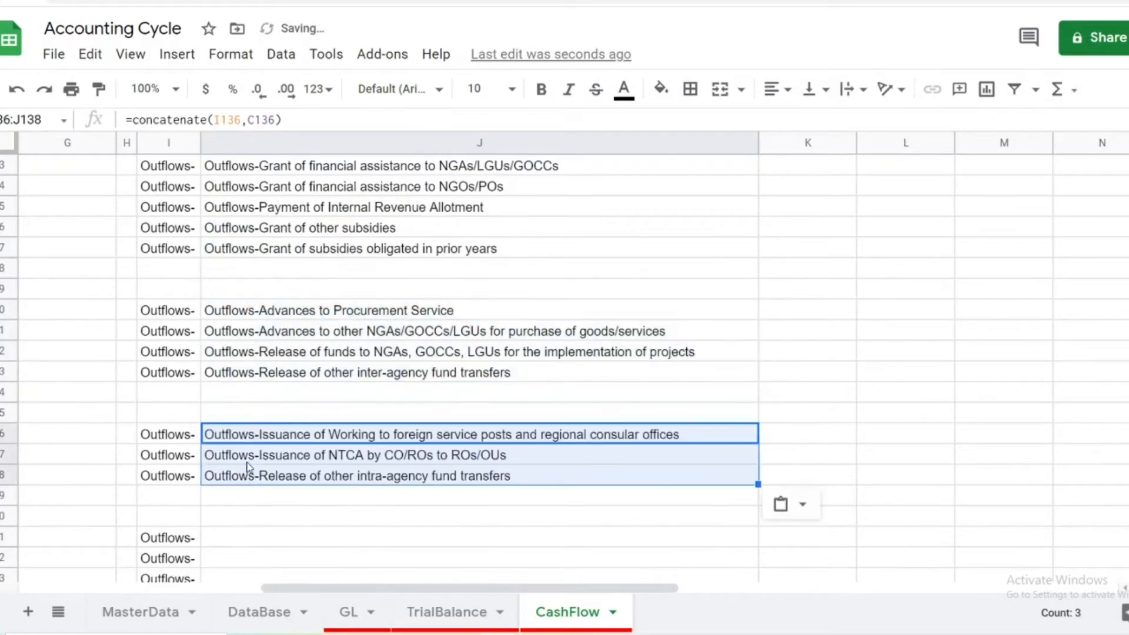
# - Paste the concatenate formula into column J for the tagged groups below the intra-agency fund transfers
pyautogui.scroll(-1, 245, 464)
pyautogui.moveTo(247, 392); pyautogui.dragTo(248, 515)
pyautogui.hotkey('ctrl', 'v')
pyautogui.click(236, 331)
pyautogui.hotkey('ctrl', 'v')
pyautogui.hotkey('ctrl', 'v')
pyautogui.moveTo(237, 394); pyautogui.dragTo(245, 559)
pyautogui.click(245, 439)
pyautogui.hotkey('ctrl', 'v')
pyautogui.click(244, 501)
pyautogui.hotkey('ctrl', 'v')
# - Paste the concatenate formula into J183:J186 for the investment redemption and proceeds items
pyautogui.scroll(-1, 237, 464)
pyautogui.click(234, 437)
pyautogui.hotkey('ctrl', 'v')
pyautogui.hotkey('ctrl', 'v')
# - Paste the concatenate formula into column J for the Investment Property items and the land, construction and equipment items in J204:J222
pyautogui.scroll(-3, 246, 470)
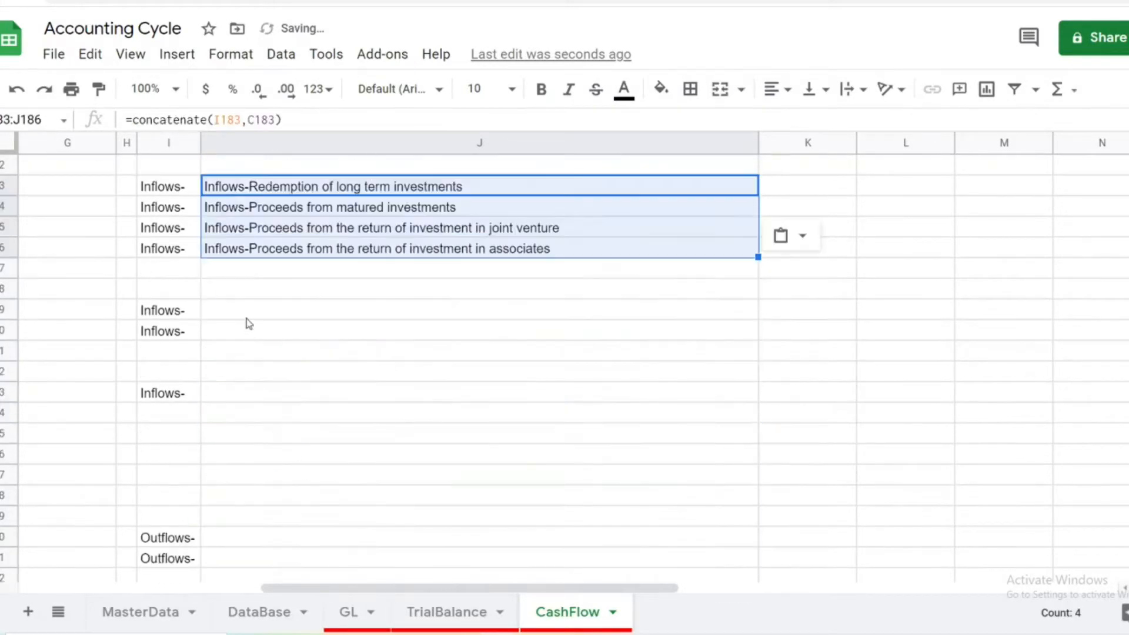
pyautogui.scroll(-2, 242, 444)
pyautogui.moveTo(242, 331); pyautogui.dragTo(244, 357)
pyautogui.hotkey('ctrl', 'v')
pyautogui.moveTo(242, 413); pyautogui.dragTo(271, 423)
pyautogui.hotkey('ctrl', 'v')
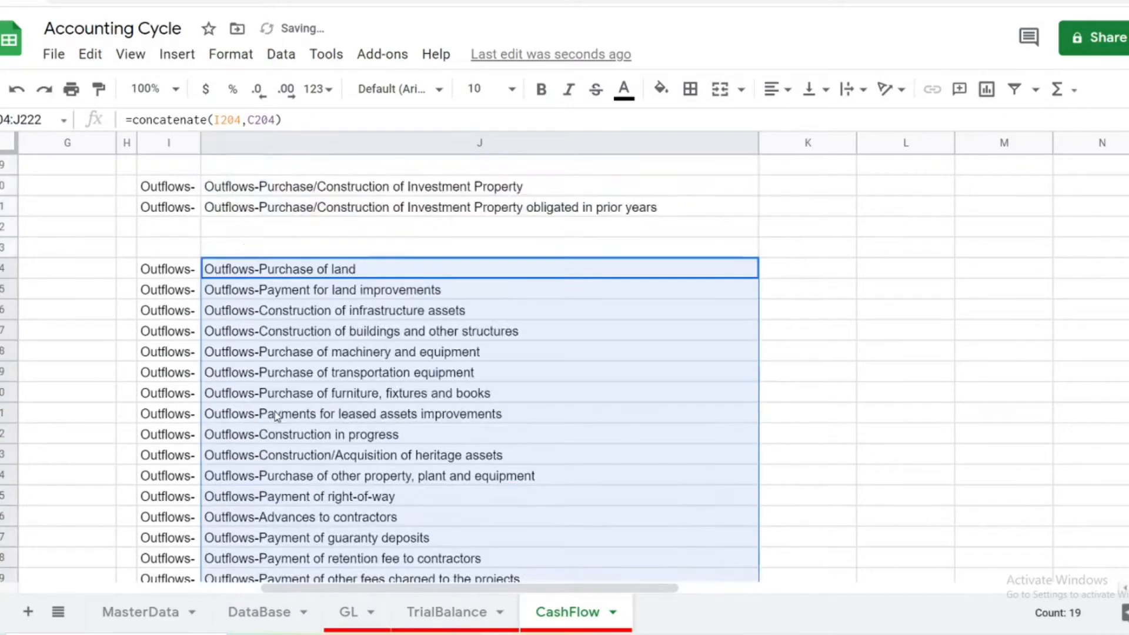
# - Paste the concatenate formula into column J for the Investments and Purchase of Bearer Biological Assets items
pyautogui.scroll(-4, 258, 412)
pyautogui.moveTo(236, 248); pyautogui.dragTo(237, 329)
pyautogui.hotkey('ctrl', 'v')
pyautogui.moveTo(237, 393); pyautogui.dragTo(237, 498)
pyautogui.hotkey('ctrl', 'v')
# - Paste the concatenate formula into column J for the Purchase of Intangible Assets and Grant of Loans items
pyautogui.scroll(-2, 235, 471)
pyautogui.moveTo(232, 414); pyautogui.dragTo(229, 457)
pyautogui.hotkey('ctrl', 'v')
pyautogui.hotkey('ctrl', 'v')
# - Paste the concatenate formula into column J for the bills and bonds issuance and the domestic and foreign loan proceeds
pyautogui.moveTo(235, 373); pyautogui.dragTo(247, 414)
pyautogui.hotkey('ctrl', 'v')
pyautogui.moveTo(245, 476); pyautogui.dragTo(244, 515)
pyautogui.hotkey('ctrl', 'v')
# - Paste the concatenate formula into column J for the long-term liability payments, bill and bond redemptions and interest expense
pyautogui.scroll(-2, 241, 494)
pyautogui.moveTo(233, 457); pyautogui.dragTo(236, 536)
pyautogui.hotkey('ctrl', 'v')
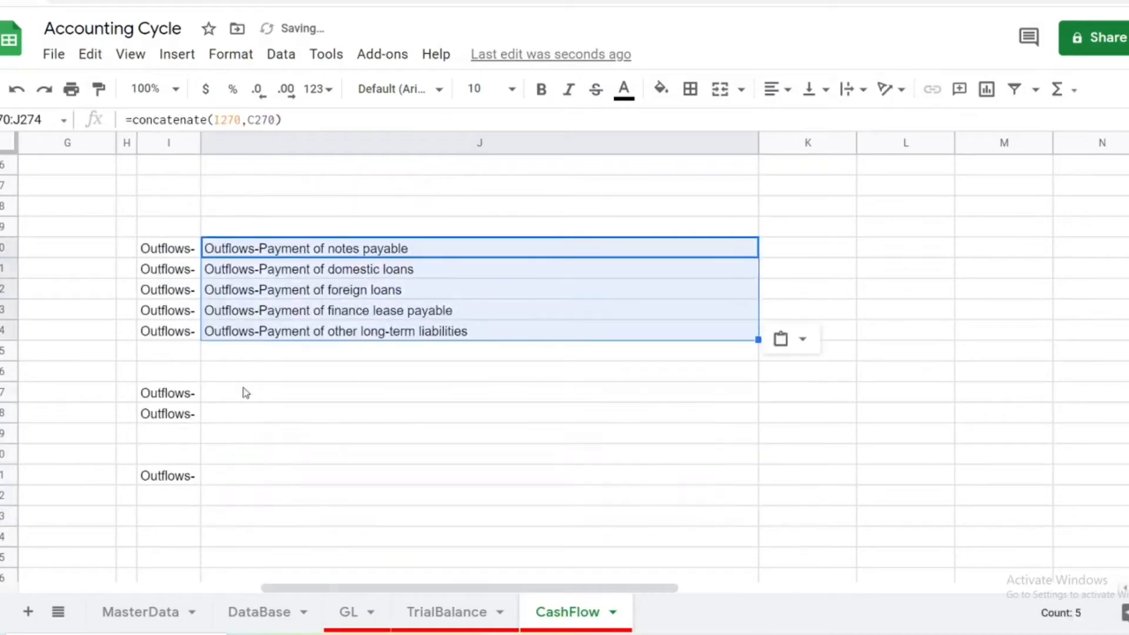
pyautogui.scroll(-5, 246, 476)
# - Enter the headings Operating, Investing and Financing in F2:H2 of the MasterData sheet
pyautogui.moveTo(394, 588); pyautogui.dragTo(141, 589)
pyautogui.scroll(20, 1046, 372)
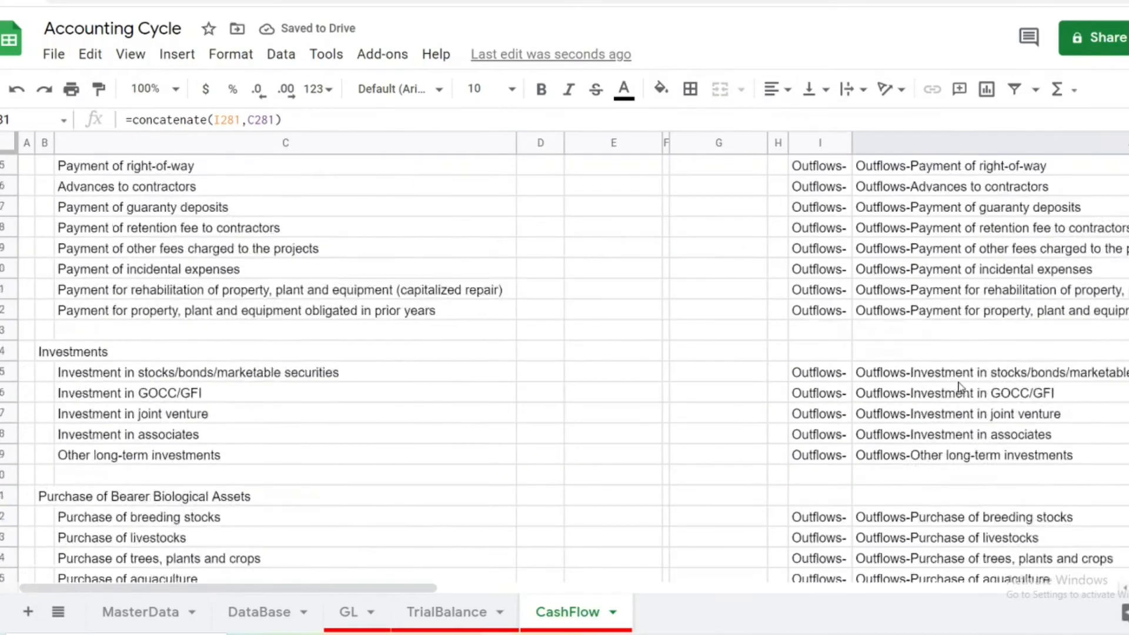
pyautogui.scroll(15, 960, 388)
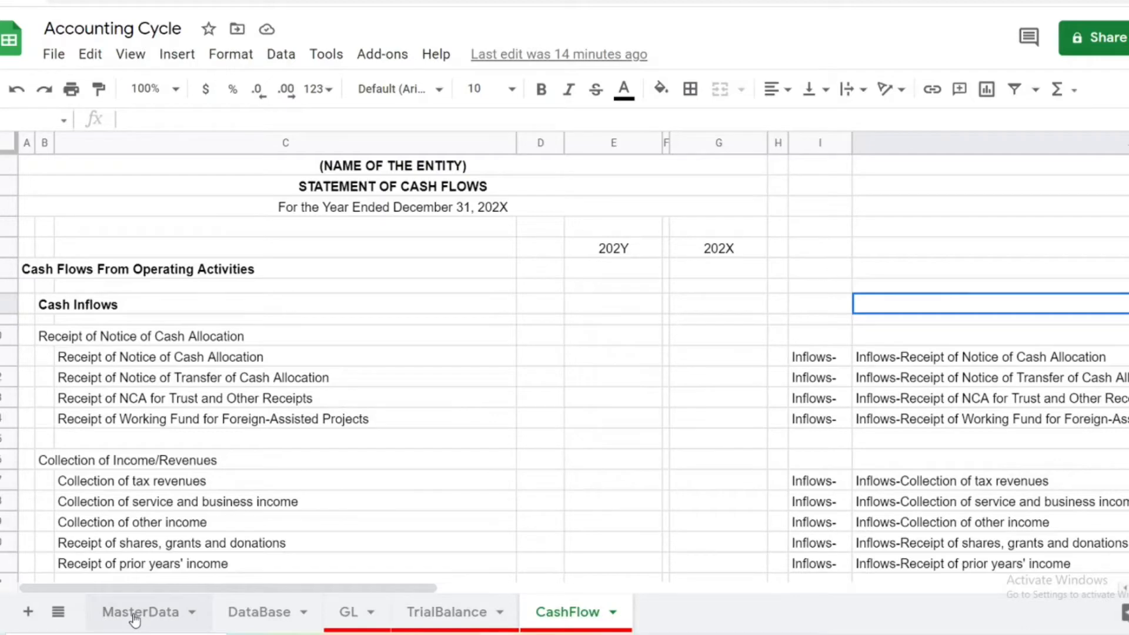
pyautogui.click(135, 617)
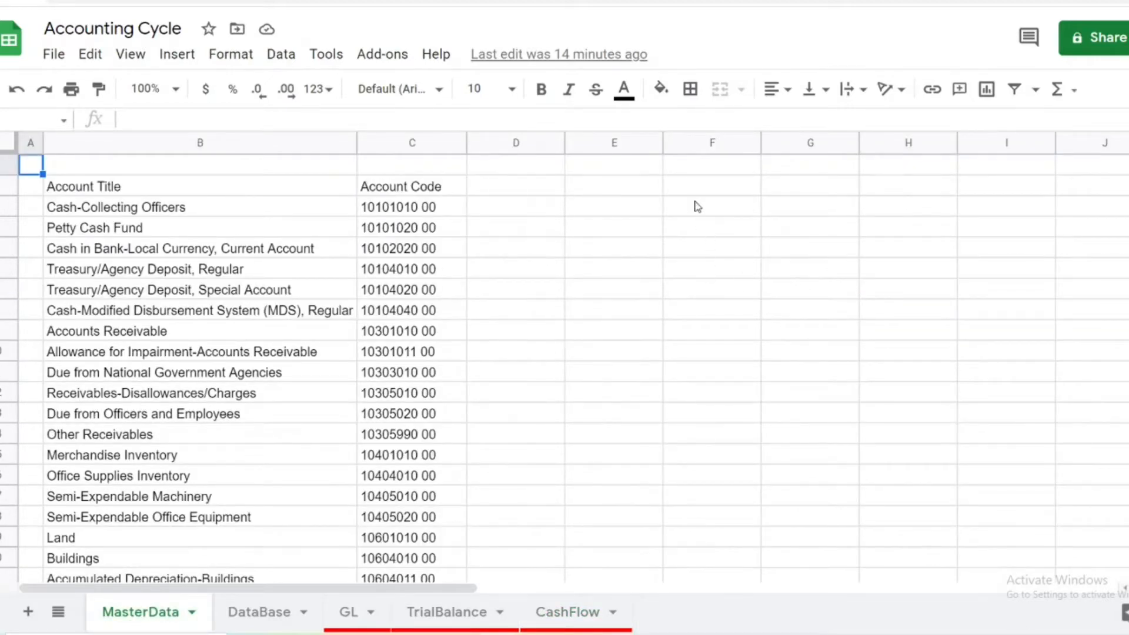
pyautogui.write('Operating')
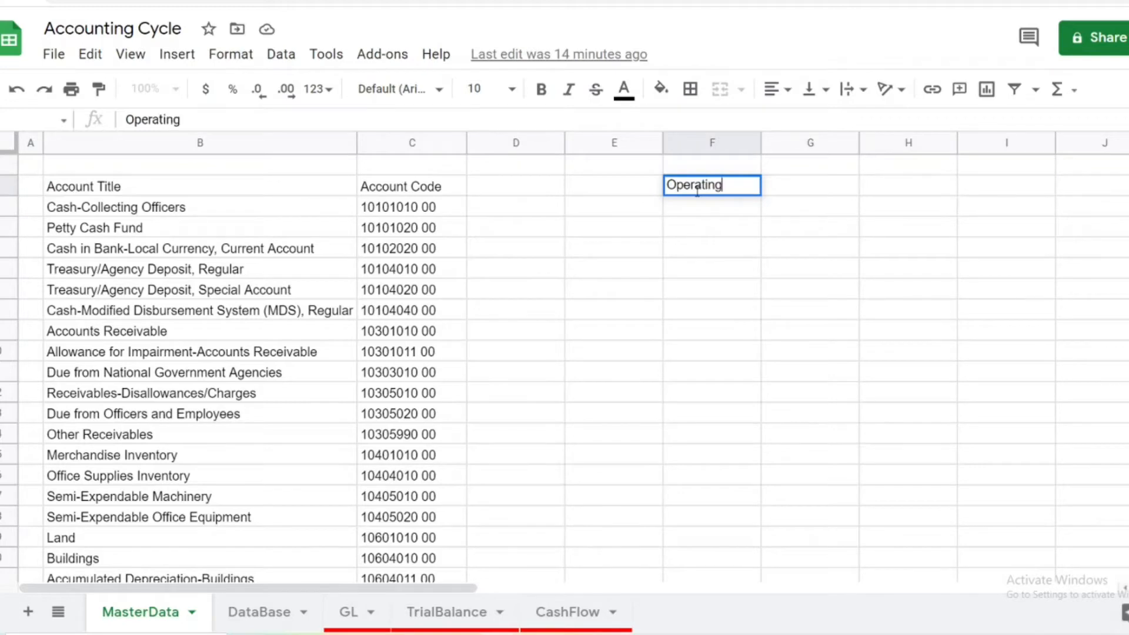
pyautogui.press('Tab')
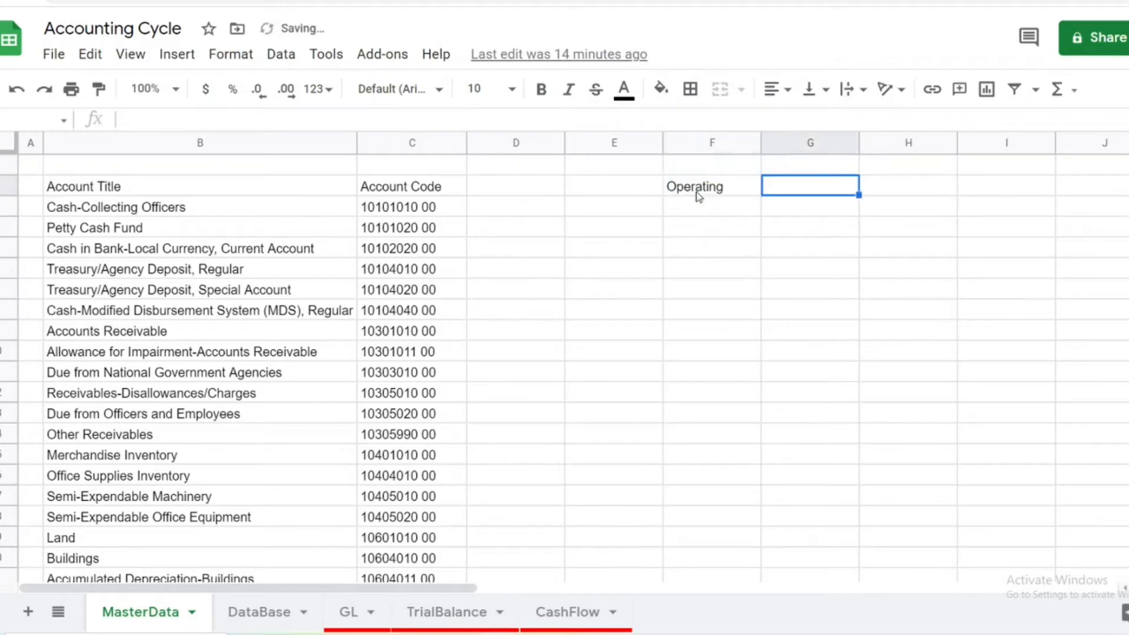
pyautogui.write('Investing')
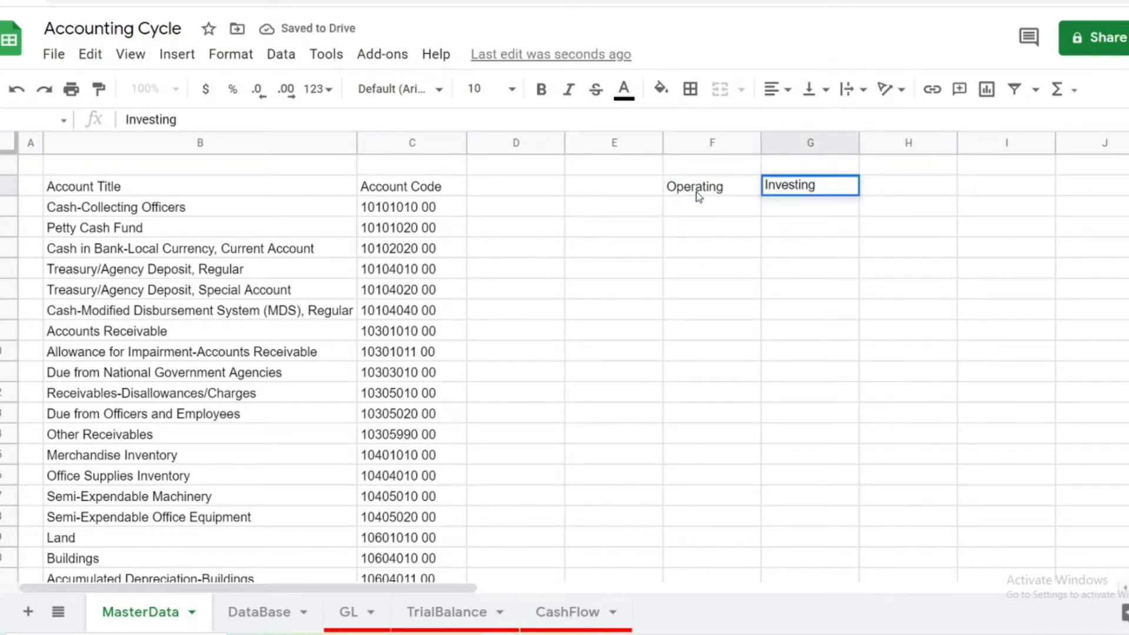
pyautogui.press('Tab')
pyautogui.write('Fina')
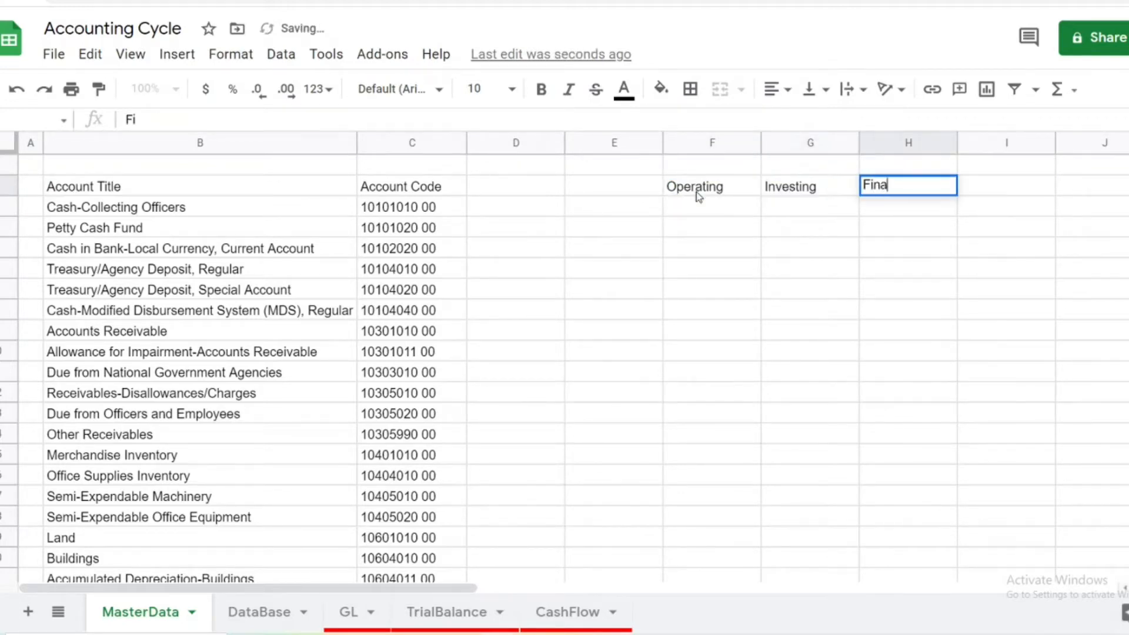
pyautogui.write('ncing')
pyautogui.press('Return')
# - Make the Operating, Investing and Financing headings bold and centered, and widen columns F to H
pyautogui.moveTo(696, 193); pyautogui.dragTo(903, 196)
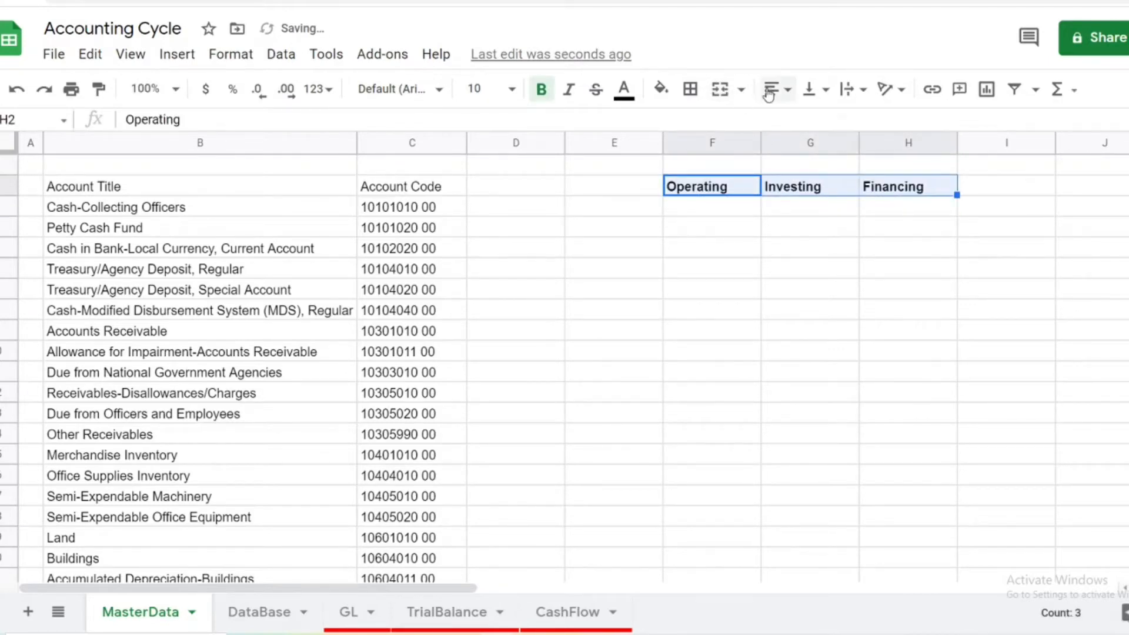
pyautogui.click(804, 125)
pyautogui.click(726, 209)
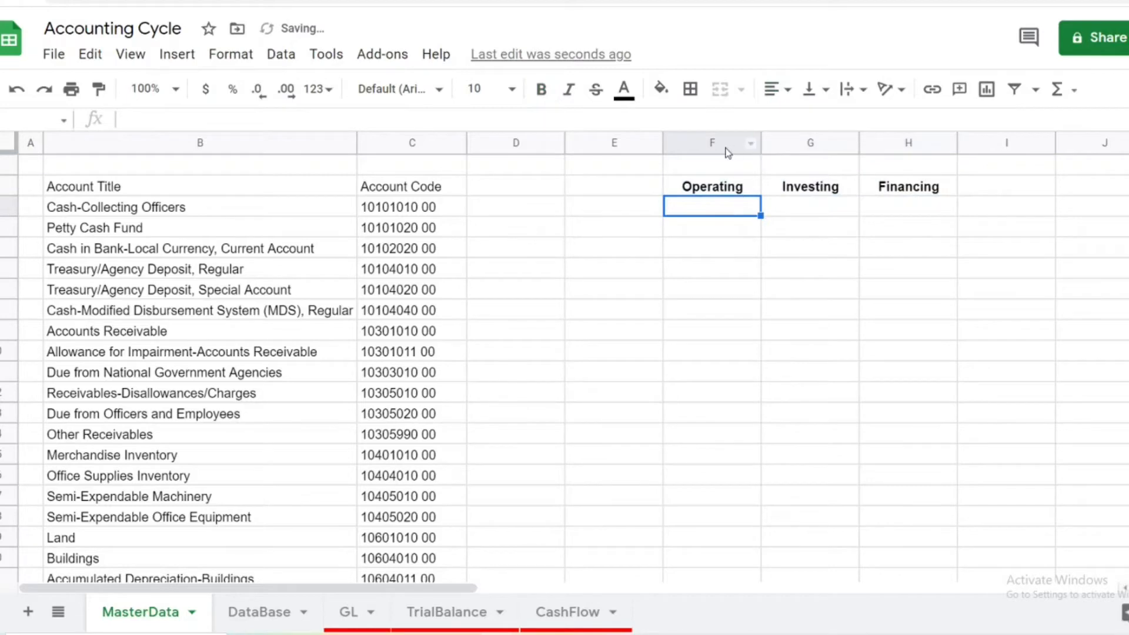
pyautogui.moveTo(728, 152); pyautogui.dragTo(823, 143)
pyautogui.click(739, 209)
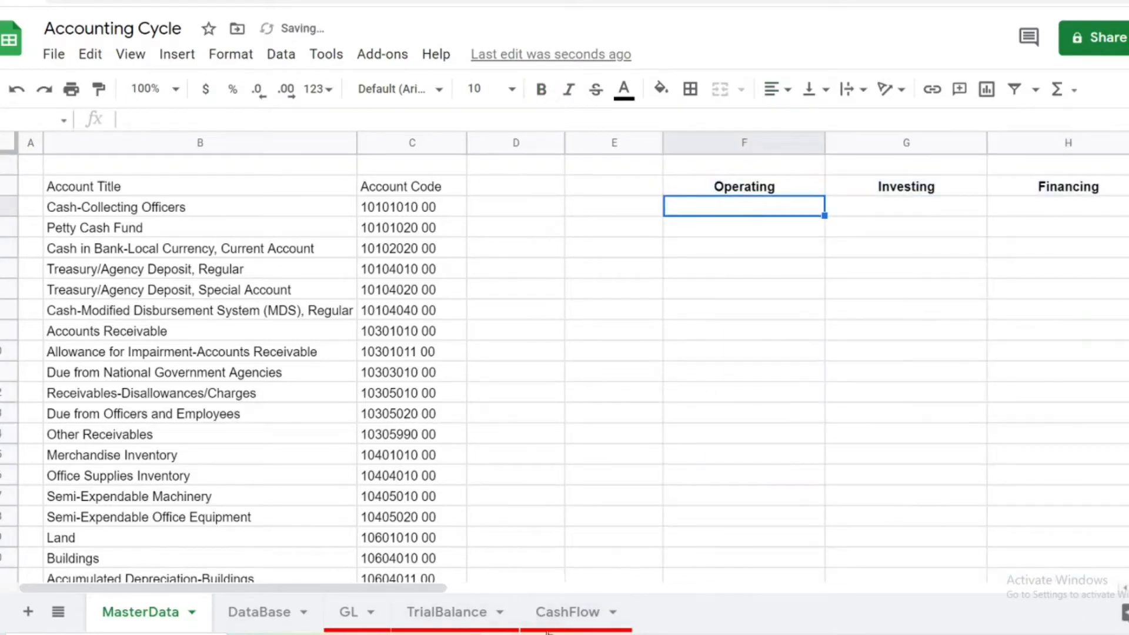
# - Hide columns D to G on the CashFlow sheet
pyautogui.click(568, 615)
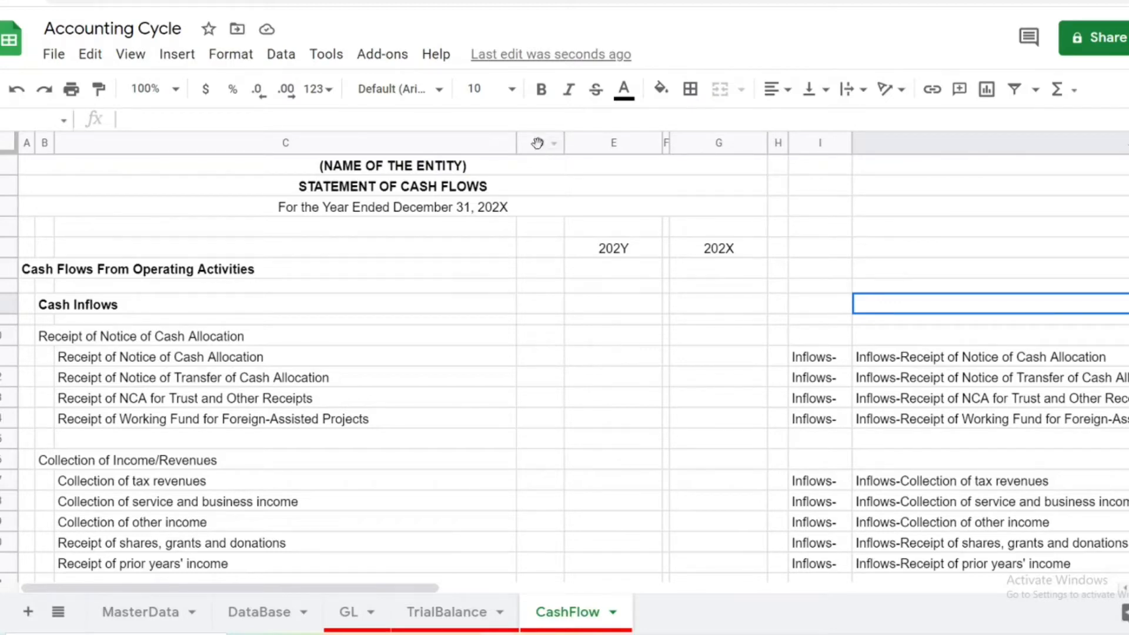
pyautogui.moveTo(537, 143); pyautogui.dragTo(733, 143)
pyautogui.rightClick(730, 143)
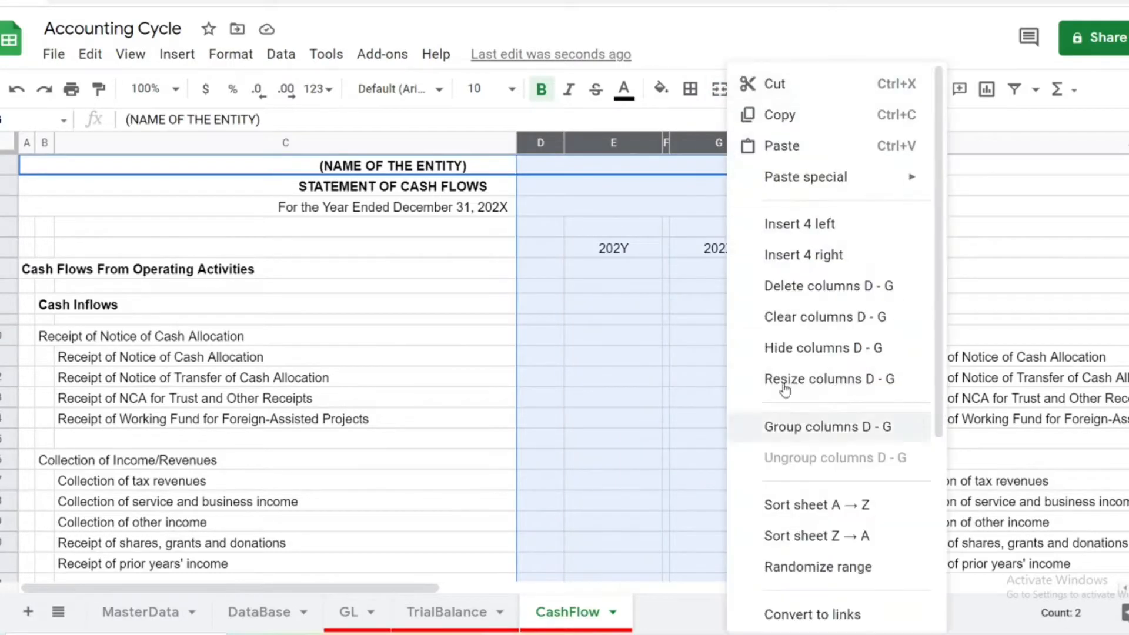
pyautogui.click(788, 348)
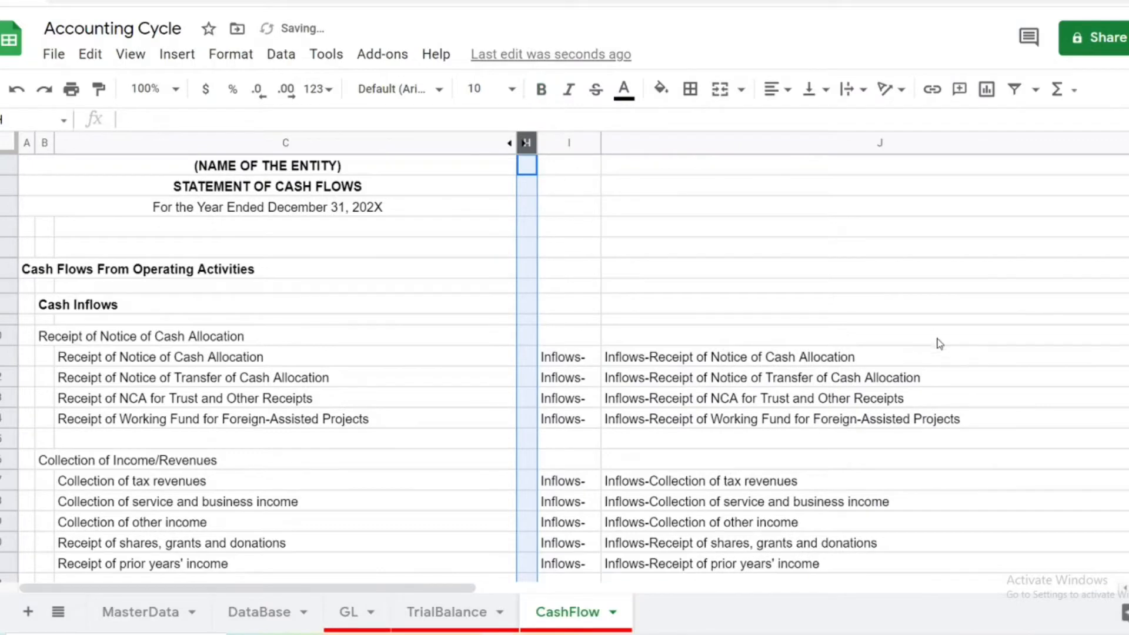
# - Copy the combined labels in CashFlow J11:J14 as values into F3:F6 under Operating on the MasterData sheet
pyautogui.scroll(-2, 939, 344)
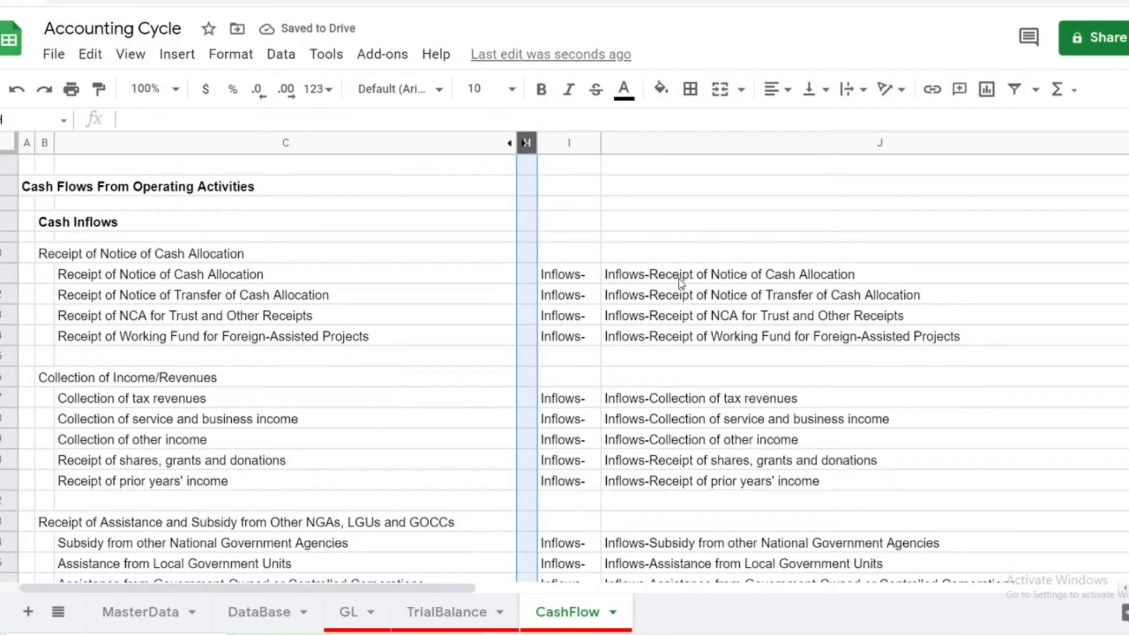
pyautogui.moveTo(681, 281); pyautogui.dragTo(684, 341)
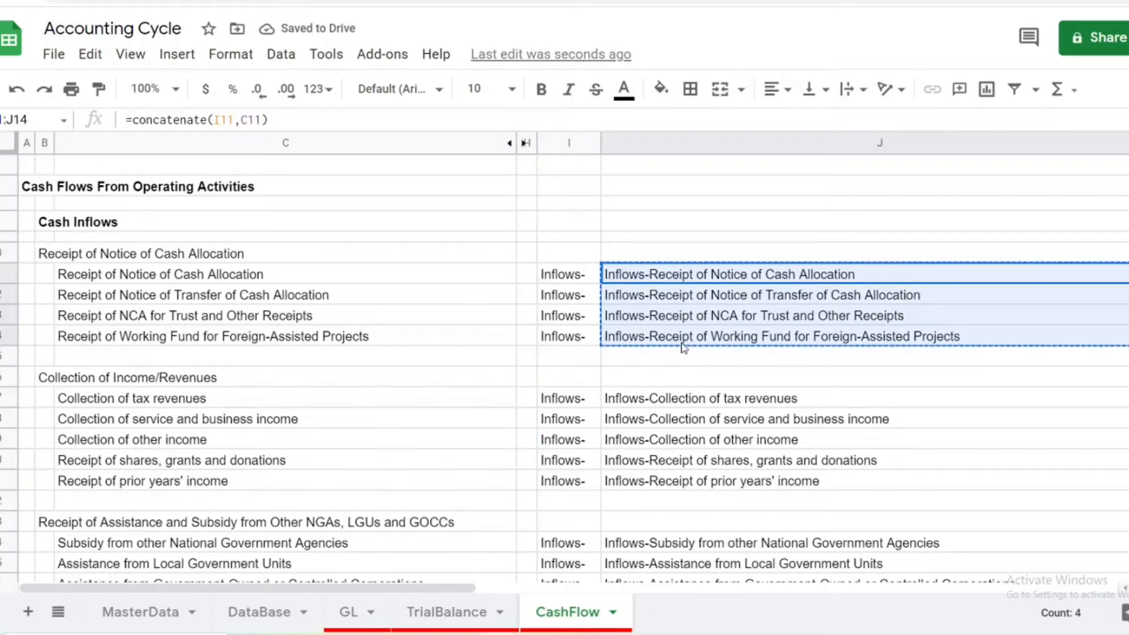
pyautogui.click(141, 613)
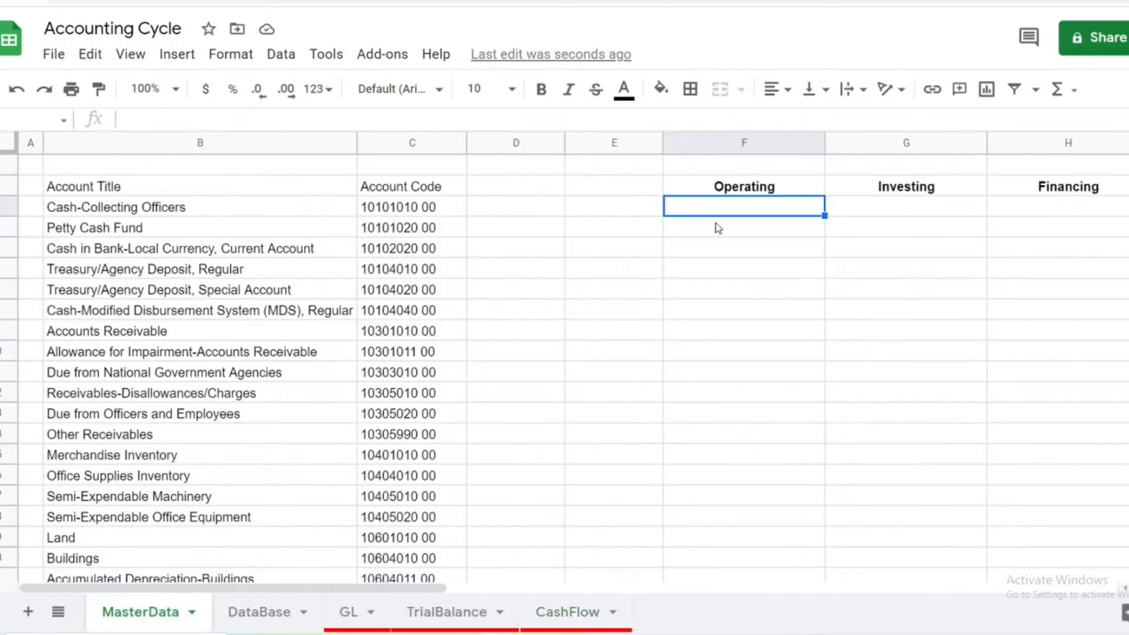
pyautogui.hotkey('ctrl', 'v')
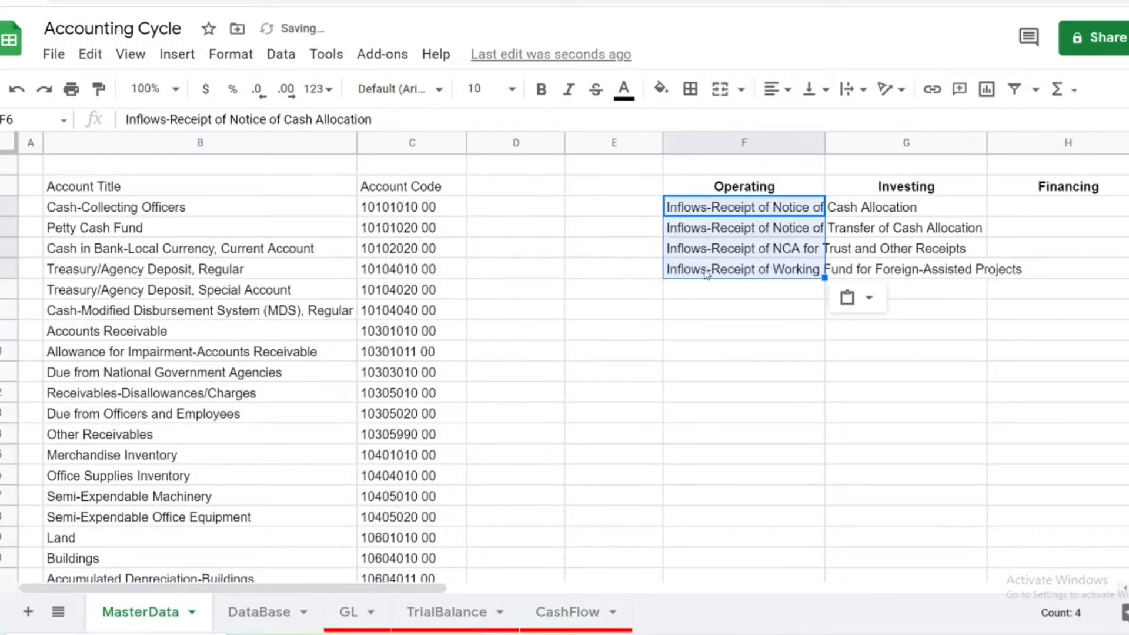
# - Copy the Collection of Income/Revenues labels in CashFlow J17:J21 as values into F7:F11 under Operating on the MasterData sheet
pyautogui.click(718, 295)
pyautogui.click(551, 613)
pyautogui.scroll(-2, 647, 294)
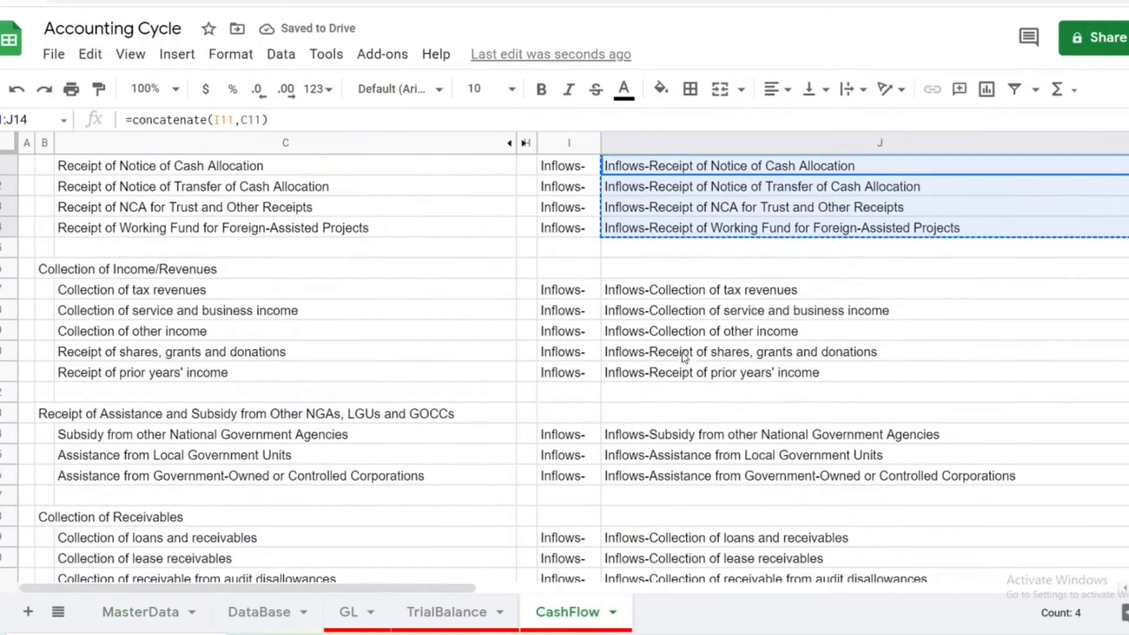
pyautogui.click(648, 295)
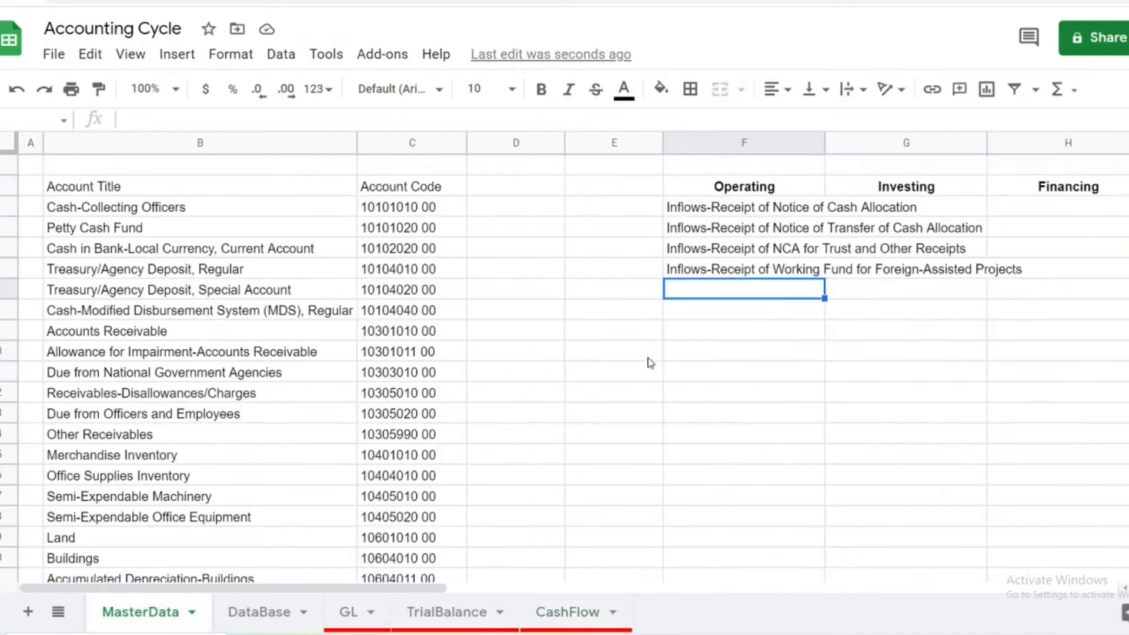
pyautogui.hotkey('ctrl', 'v')
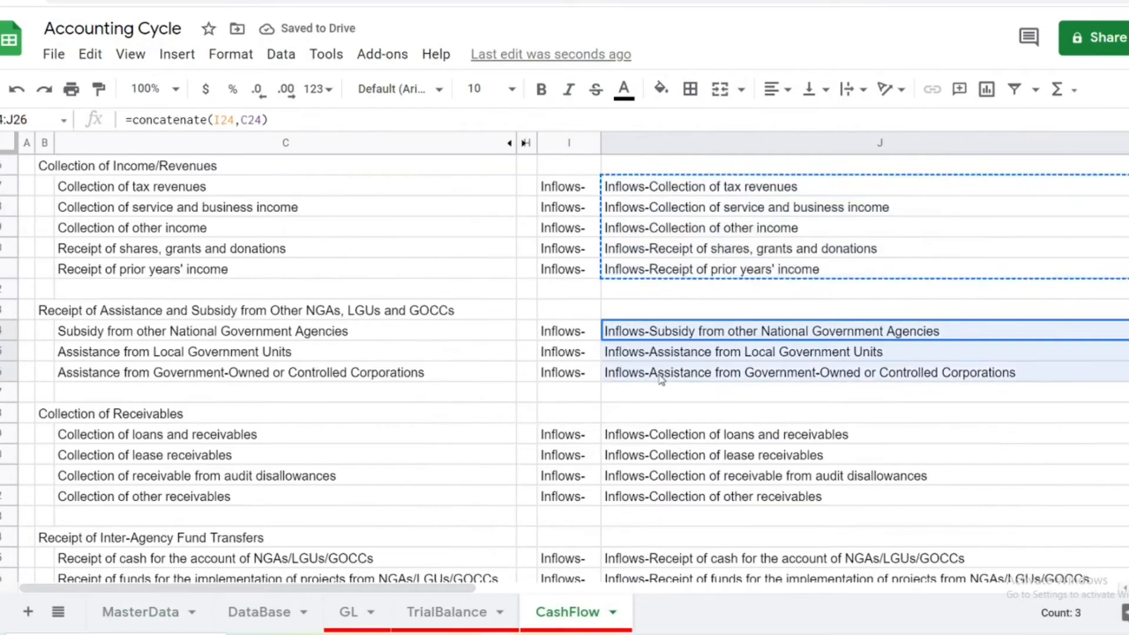
# - Copy the remaining Operating Inflows labels in CashFlow column J, rows 24 to 63, as values into MasterData from F12 down
pyautogui.hotkey('ctrl', 'c')
pyautogui.moveTo(676, 435); pyautogui.dragTo(706, 496)
pyautogui.scroll(-1, 727, 470)
pyautogui.scroll(-1, 676, 483)
pyautogui.moveTo(677, 459); pyautogui.dragTo(682, 539)
pyautogui.scroll(-1, 684, 518)
pyautogui.moveTo(686, 492); pyautogui.dragTo(689, 513)
pyautogui.scroll(-2, 686, 496)
pyautogui.scroll(-4, 691, 517)
pyautogui.moveTo(676, 404); pyautogui.dragTo(676, 446)
pyautogui.scroll(-1, 676, 446)
pyautogui.hotkey('ctrl', 'c')
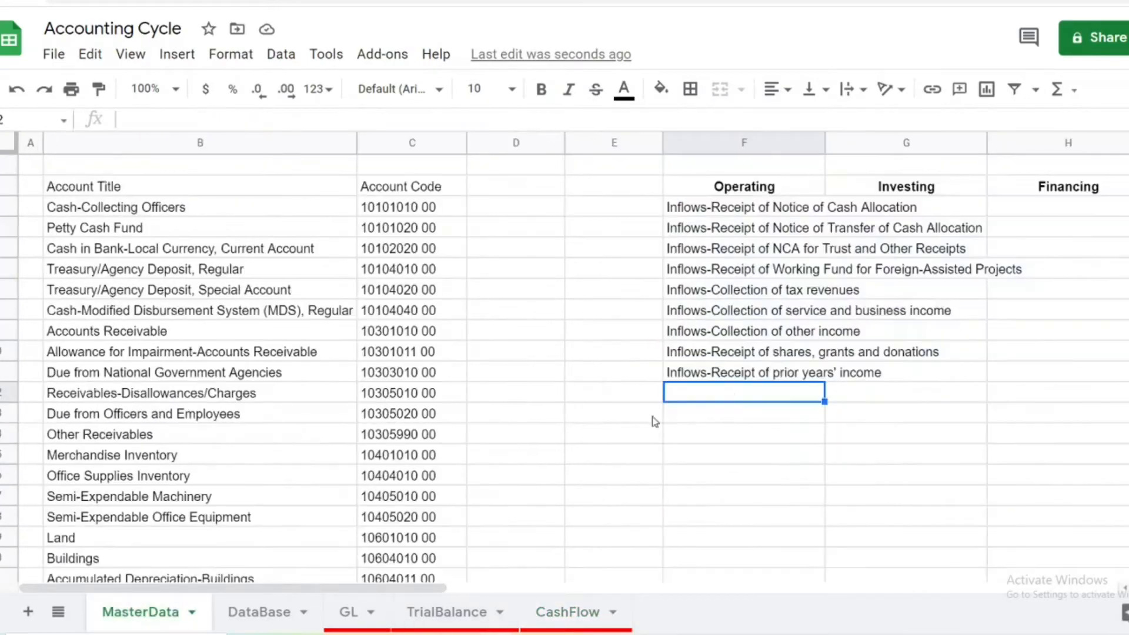
pyautogui.hotkey('ctrl', 'v')
pyautogui.scroll(-5, 765, 399)
pyautogui.scroll(10, 816, 372)
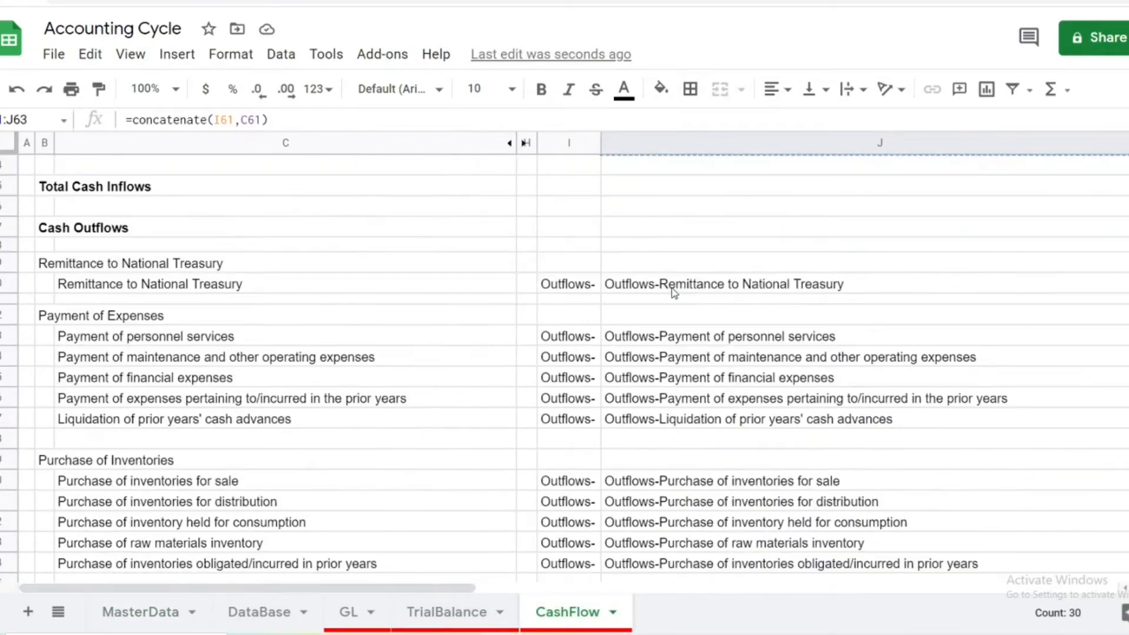
# - Copy all Operating Outflows labels, from Remittance to National Treasury to Other adjutsments - Outflow, as values below the Inflows in MasterData column F
pyautogui.keyDown('ctrl'); pyautogui.click(676, 284); pyautogui.keyUp('ctrl')
pyautogui.moveTo(659, 336); pyautogui.dragTo(659, 420)
pyautogui.scroll(-4, 659, 415)
pyautogui.scroll(-2, 658, 450)
pyautogui.moveTo(659, 370); pyautogui.dragTo(658, 458)
pyautogui.scroll(-3, 658, 456)
pyautogui.moveTo(659, 311); pyautogui.dragTo(658, 435)
pyautogui.scroll(-5, 659, 421)
pyautogui.moveTo(653, 353); pyautogui.dragTo(659, 456)
pyautogui.scroll(-3, 661, 452)
pyautogui.moveTo(662, 374); pyautogui.dragTo(662, 499)
pyautogui.moveTo(662, 414); pyautogui.dragTo(662, 536)
pyautogui.moveTo(648, 459); pyautogui.dragTo(667, 537)
pyautogui.scroll(-1, 670, 473)
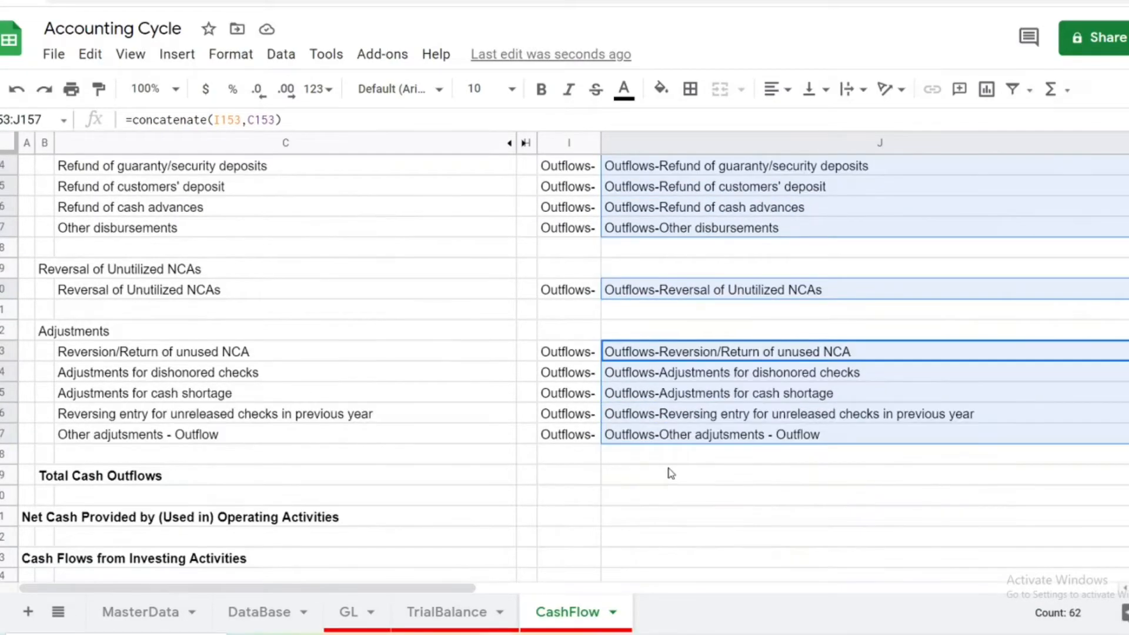
pyautogui.hotkey('ctrl', 'c')
pyautogui.click(173, 612)
pyautogui.click(714, 352)
pyautogui.hotkey('ctrl', 'v')
pyautogui.scroll(-6, 817, 371)
pyautogui.scroll(12, 817, 371)
# - Copy the Investing Activities labels from CashFlow column J, starting with Proceeds from sale of Investment Property, as values into MasterData from G3 down
pyautogui.click(878, 213)
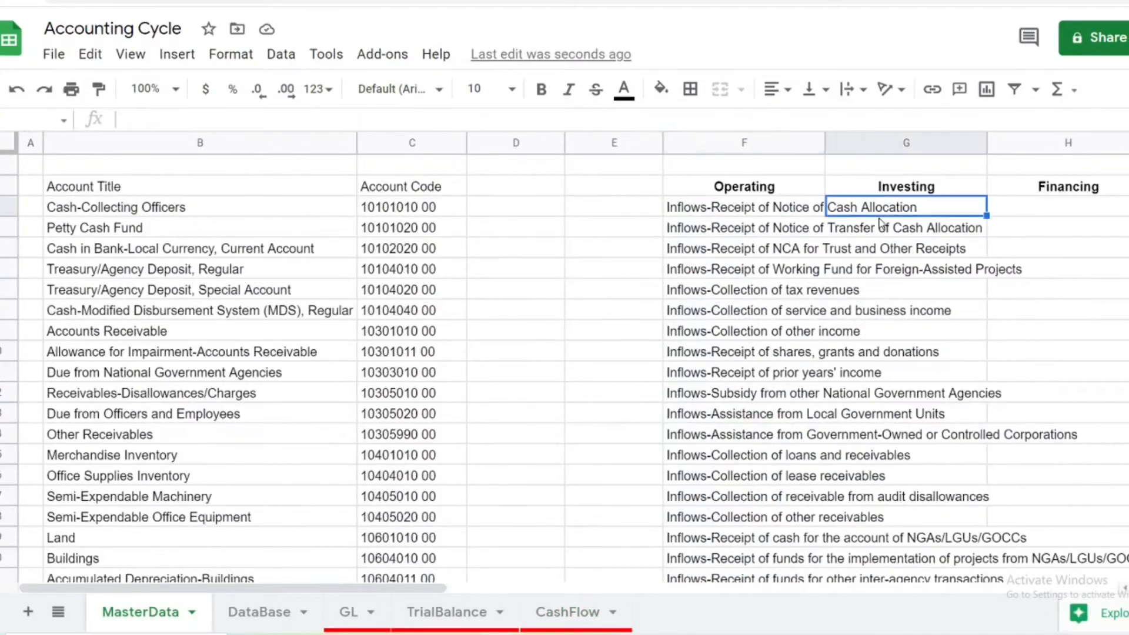
pyautogui.click(569, 612)
pyautogui.click(781, 356)
pyautogui.scroll(-2, 739, 357)
pyautogui.click(712, 358)
pyautogui.keyDown('ctrl'); pyautogui.click(668, 423); pyautogui.keyUp('ctrl')
pyautogui.moveTo(670, 481); pyautogui.dragTo(671, 543)
pyautogui.scroll(-2, 673, 500)
pyautogui.keyDown('ctrl'); pyautogui.click(673, 452); pyautogui.keyUp('ctrl')
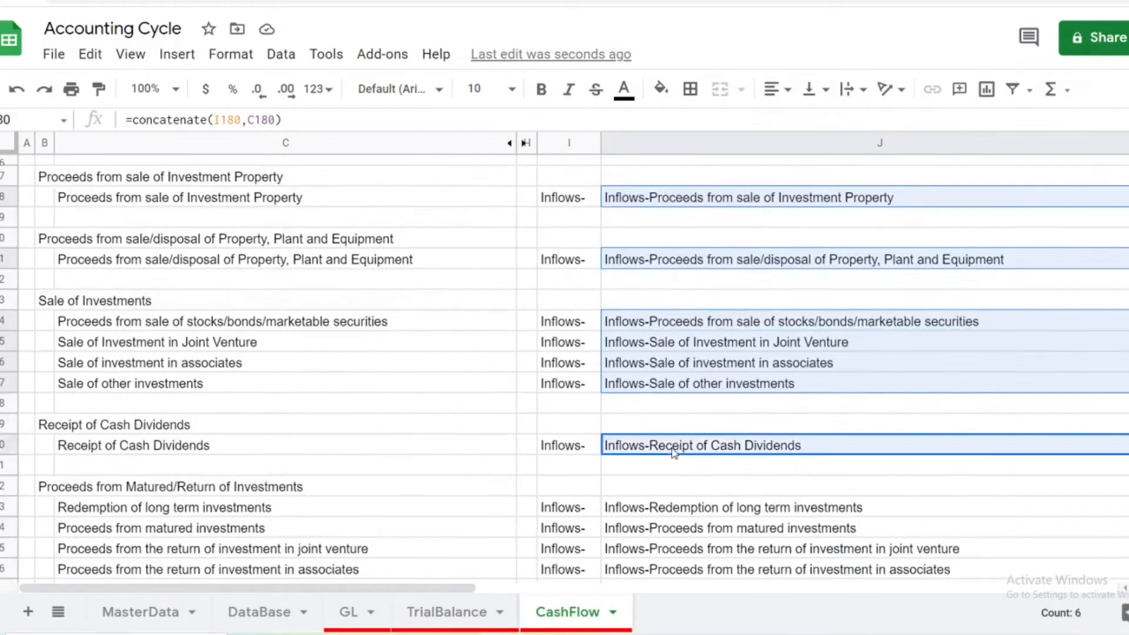
pyautogui.moveTo(669, 359); pyautogui.dragTo(666, 434)
pyautogui.keyDown('ctrl'); pyautogui.click(667, 426); pyautogui.keyUp('ctrl')
pyautogui.moveTo(668, 392); pyautogui.dragTo(667, 413)
pyautogui.moveTo(667, 404); pyautogui.dragTo(666, 627)
pyautogui.scroll(-3, 670, 470)
pyautogui.moveTo(673, 353); pyautogui.dragTo(674, 434)
pyautogui.scroll(-1, 674, 429)
pyautogui.moveTo(674, 394); pyautogui.dragTo(675, 496)
pyautogui.scroll(-2, 675, 491)
pyautogui.moveTo(675, 414)
pyautogui.mouseDown()
pyautogui.moveTo(675, 454)
pyautogui.moveTo(679, 413)
pyautogui.mouseUp()
pyautogui.hotkey('ctrl', 'c')
pyautogui.click(141, 611)
pyautogui.hotkey('ctrl', 'v')
# - Copy all Financing Activities Inflows and Outflows labels from CashFlow column J as values into H3:H15 on the MasterData sheet
pyautogui.click(567, 611)
pyautogui.click(677, 433)
pyautogui.scroll(-2, 679, 403)
pyautogui.scroll(-1, 680, 406)
pyautogui.moveTo(682, 377); pyautogui.dragTo(678, 491)
pyautogui.scroll(-2, 684, 419)
pyautogui.moveTo(677, 413); pyautogui.dragTo(677, 434)
pyautogui.keyDown('ctrl'); pyautogui.click(677, 495); pyautogui.keyUp('ctrl')
pyautogui.scroll(4, 705, 447)
pyautogui.scroll(-2, 718, 406)
pyautogui.click(699, 321)
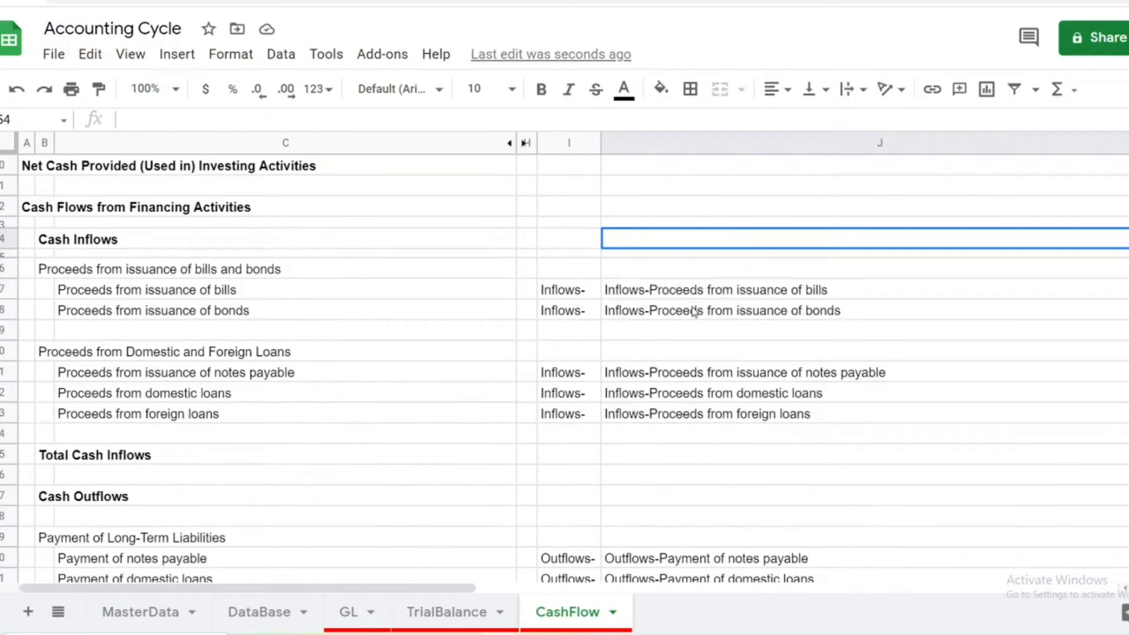
pyautogui.click(711, 330)
pyautogui.moveTo(696, 290); pyautogui.dragTo(707, 311)
pyautogui.moveTo(703, 373); pyautogui.dragTo(690, 475)
pyautogui.scroll(-2, 696, 407)
pyautogui.scroll(-2, 691, 441)
pyautogui.moveTo(691, 395); pyautogui.dragTo(690, 417)
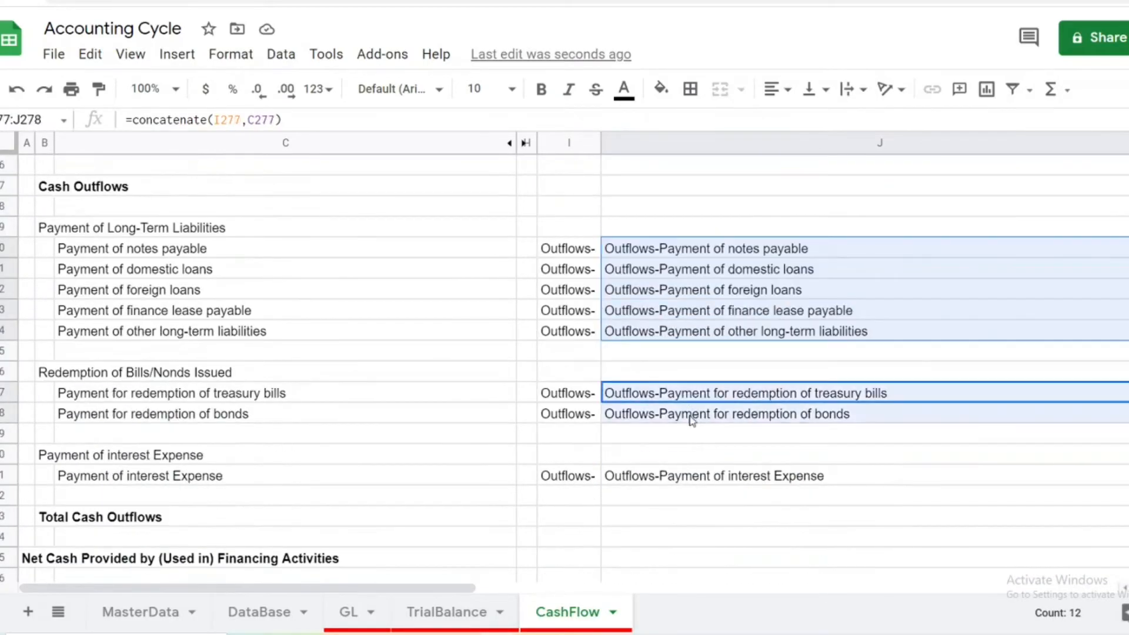
pyautogui.keyDown('ctrl'); pyautogui.click(693, 476); pyautogui.keyUp('ctrl')
pyautogui.scroll(5, 692, 466)
pyautogui.scroll(-3, 693, 469)
pyautogui.hotkey('ctrl', 'c')
pyautogui.click(153, 616)
pyautogui.click(1083, 210)
pyautogui.hotkey('ctrl', 'v')
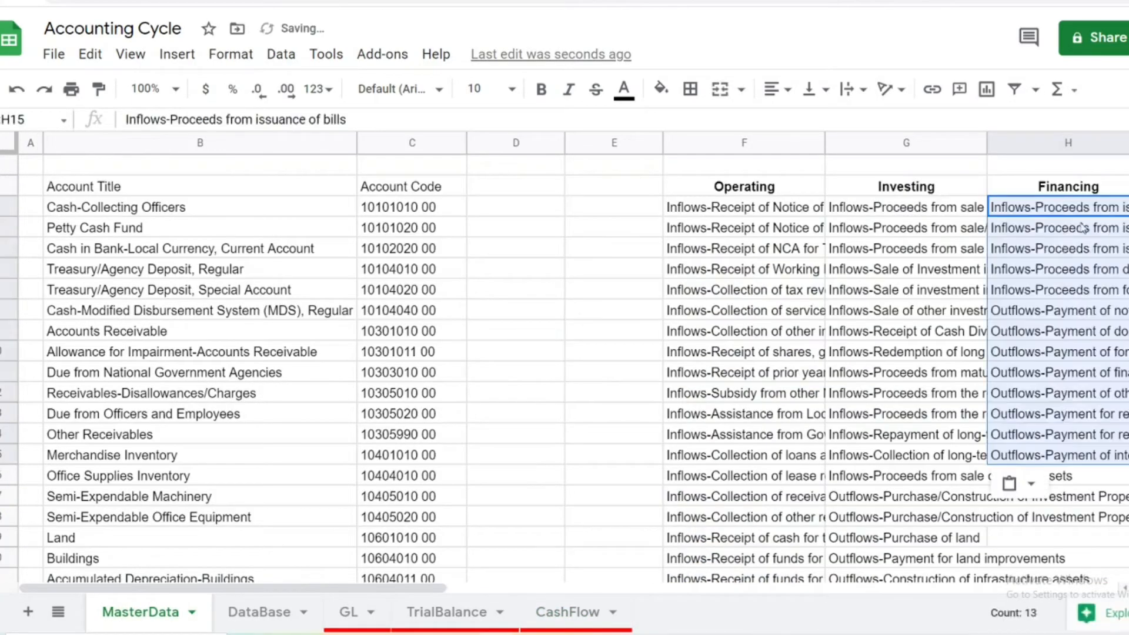
pyautogui.click(934, 290)
pyautogui.moveTo(425, 589); pyautogui.dragTo(584, 596)
pyautogui.scroll(-3, 675, 370)
pyautogui.scroll(1, 679, 376)
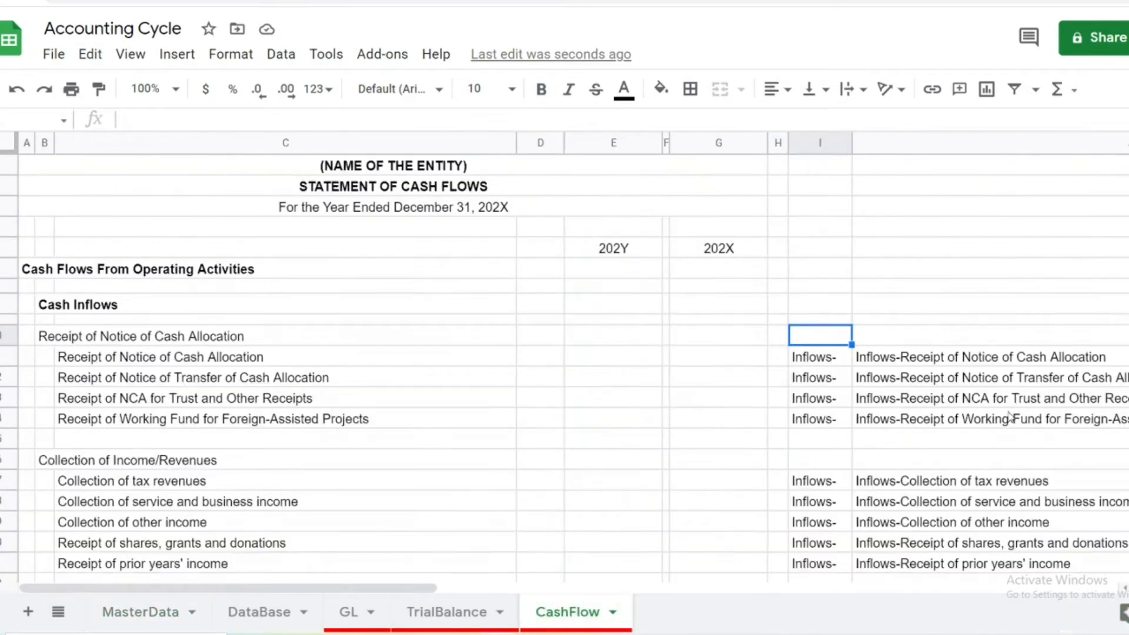
# - Delete the helper columns I and J from the CashFlow sheet
pyautogui.scroll(-1, 1010, 418)
pyautogui.moveTo(820, 142); pyautogui.dragTo(900, 143)
pyautogui.rightClick(902, 143)
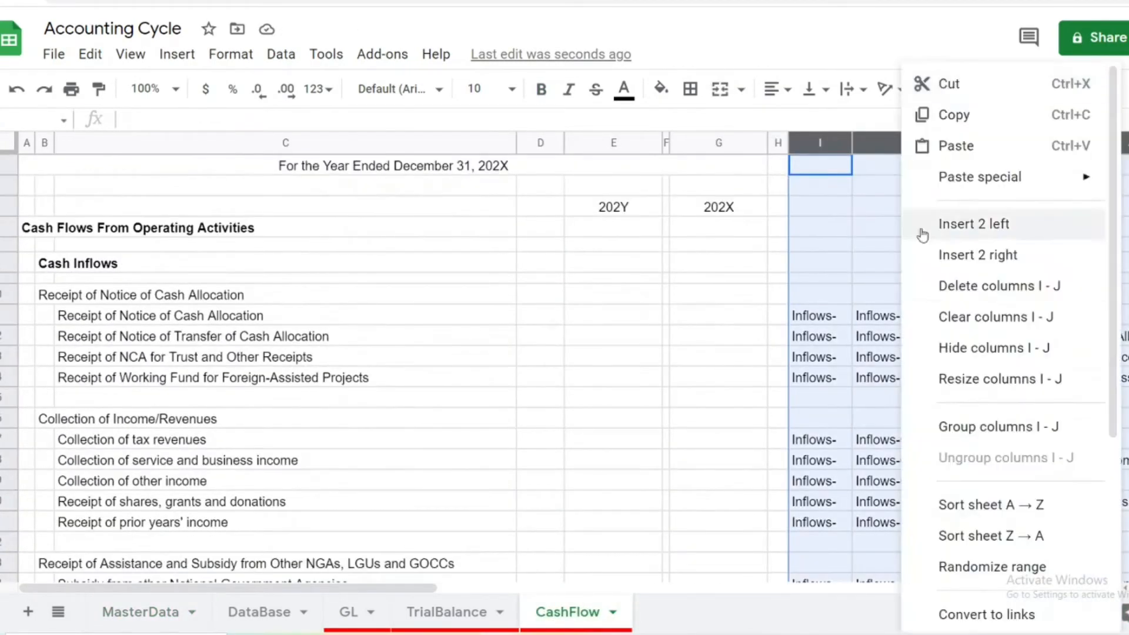
pyautogui.click(994, 285)
pyautogui.click(936, 336)
pyautogui.scroll(-20, 675, 359)
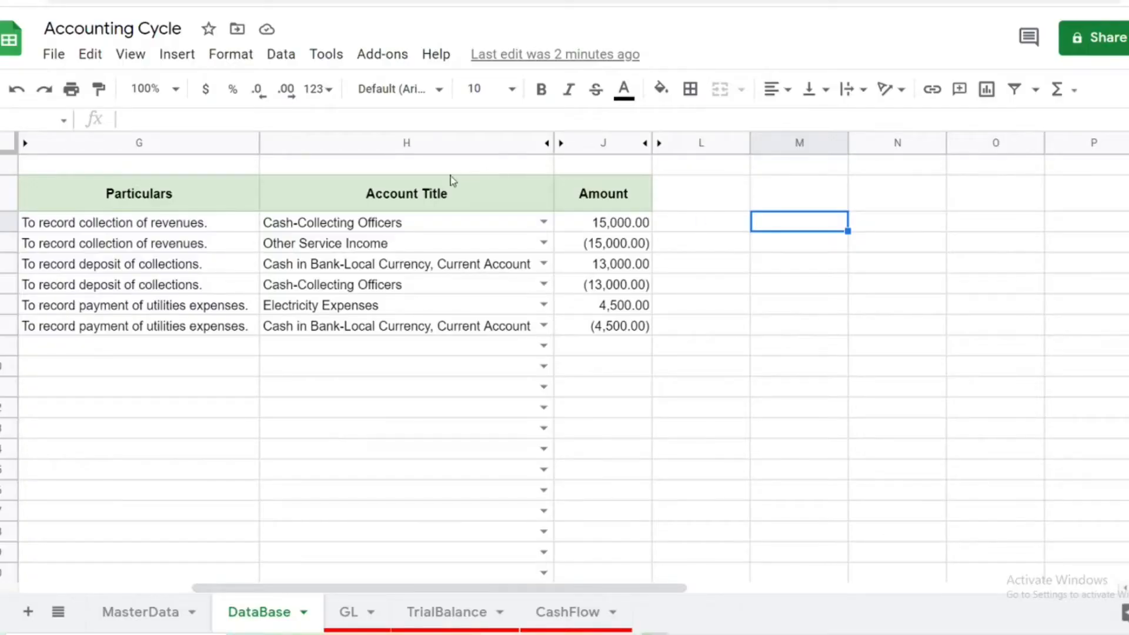
# - Duplicate the Particulars column of the DataBase sheet into column L and clear the pasted contents, keeping the formatting
pyautogui.click(152, 143)
pyautogui.hotkey('ctrl', 'c')
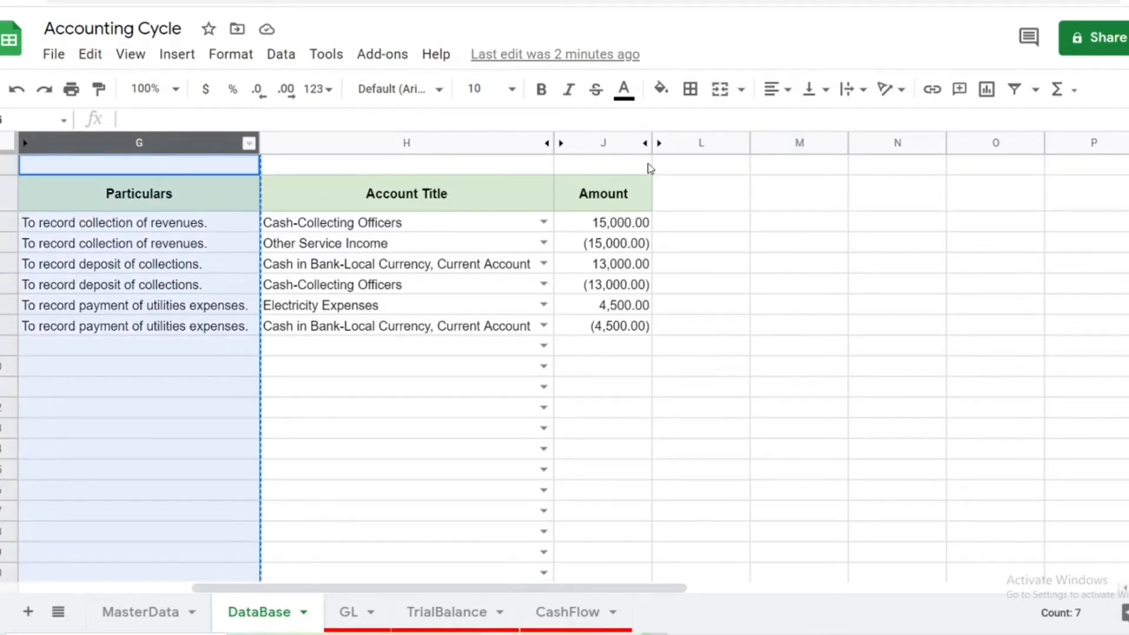
pyautogui.click(684, 143)
pyautogui.hotkey('ctrl', 'v')
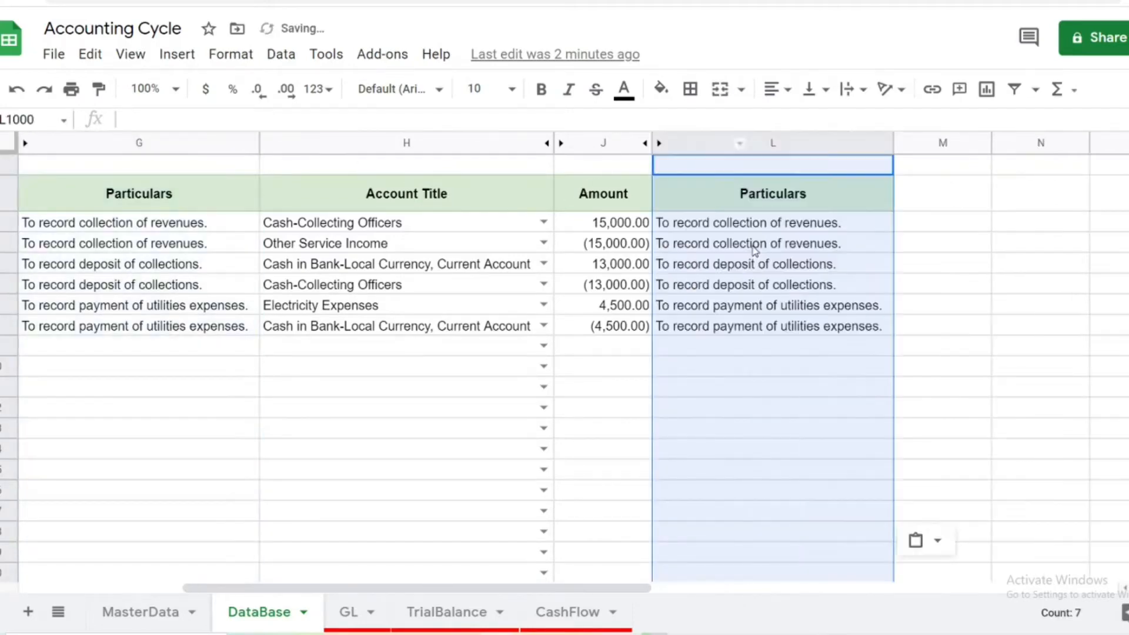
pyautogui.press('Delete')
# - Narrow column L and enter the heading Operating in its green header cell
pyautogui.click(768, 208)
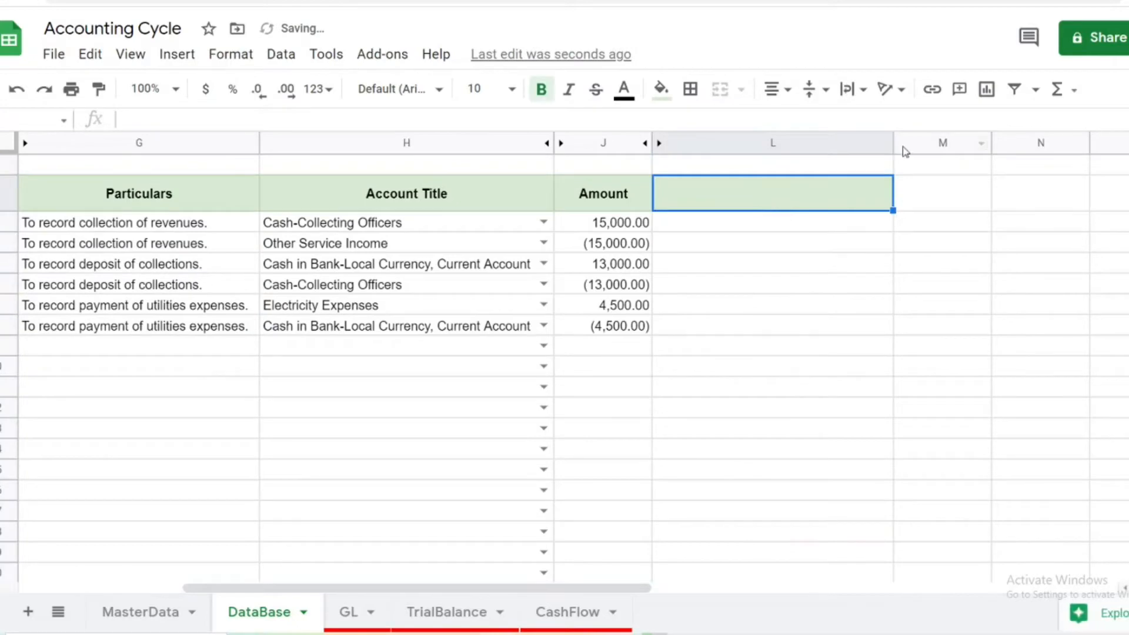
pyautogui.moveTo(889, 142); pyautogui.dragTo(766, 164)
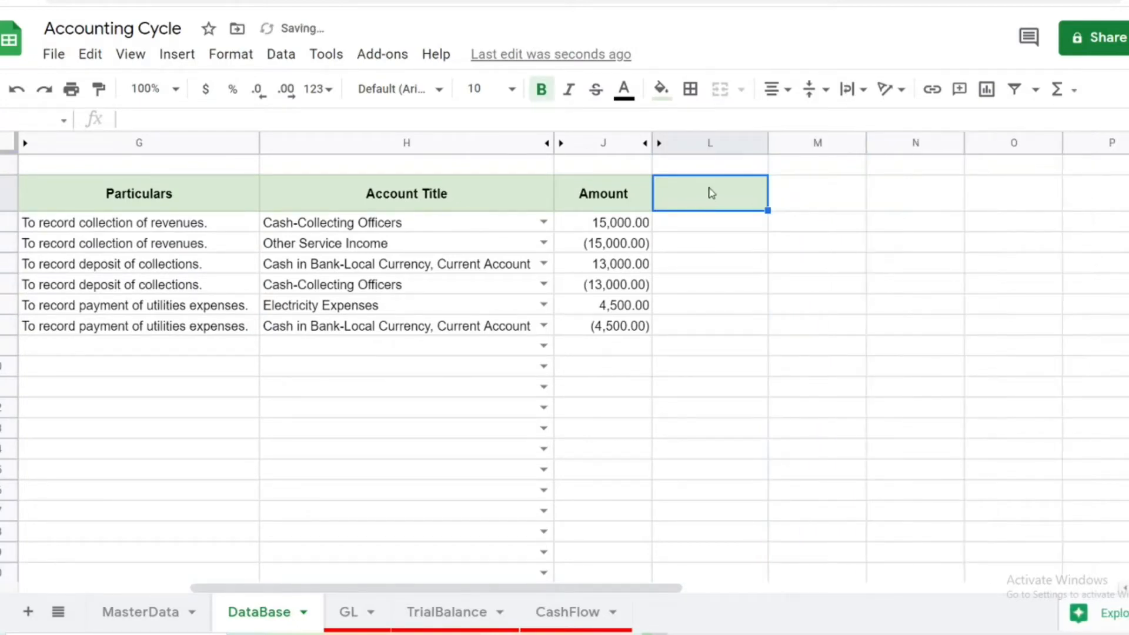
pyautogui.write('Operating')
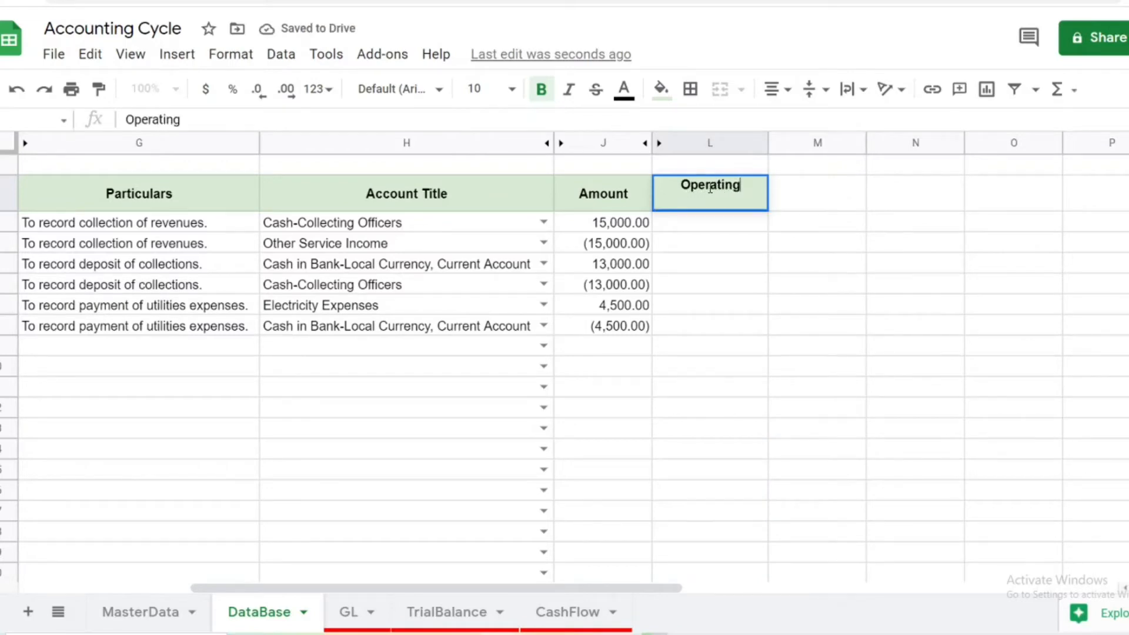
pyautogui.press('Return')
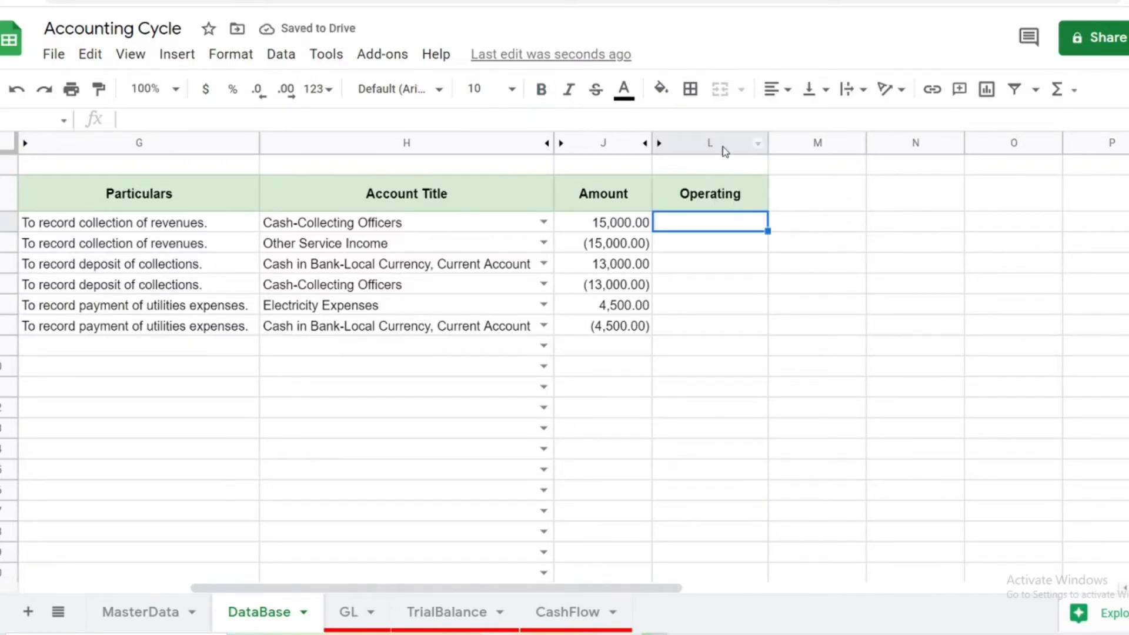
# - Duplicate the Operating column L into columns M and N of the DataBase sheet
pyautogui.click(722, 144)
pyautogui.hotkey('ctrl', 'c')
pyautogui.click(797, 147)
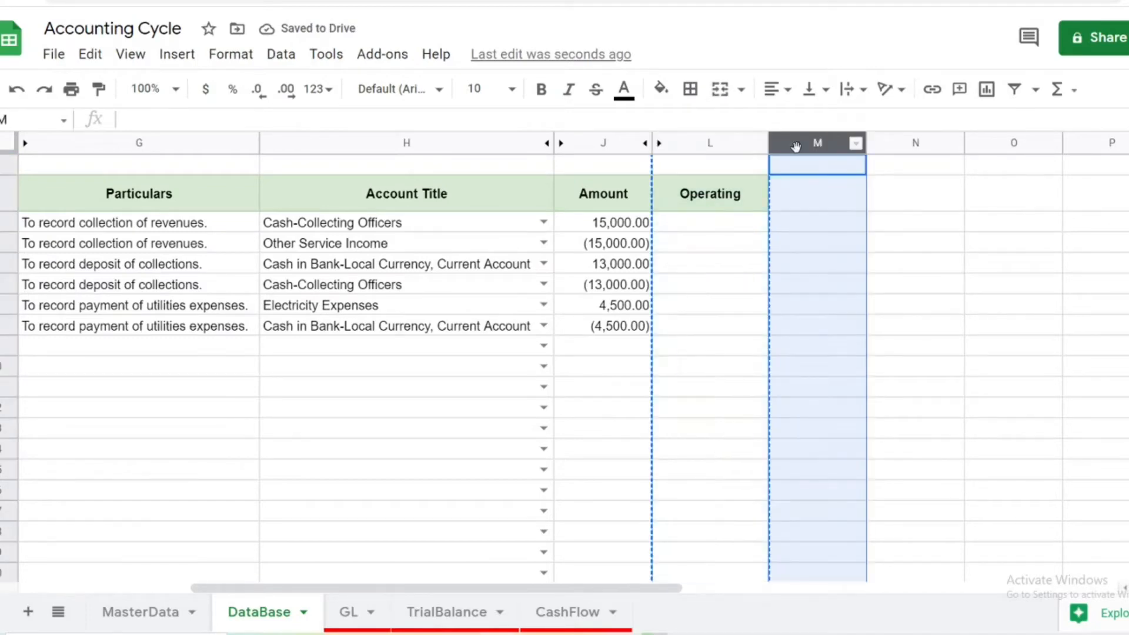
pyautogui.hotkey('ctrl', 'v')
pyautogui.click(899, 143)
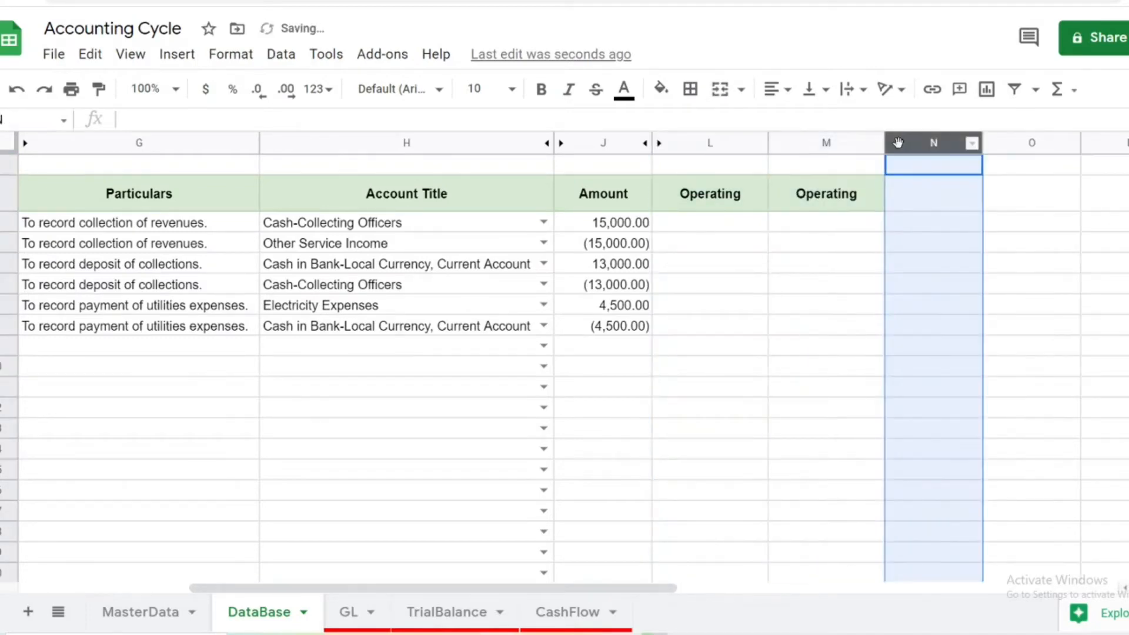
pyautogui.hotkey('ctrl', 'v')
# - Rename the duplicated headings in columns M and N to Investing and Financing
pyautogui.click(846, 196)
pyautogui.write('Investing')
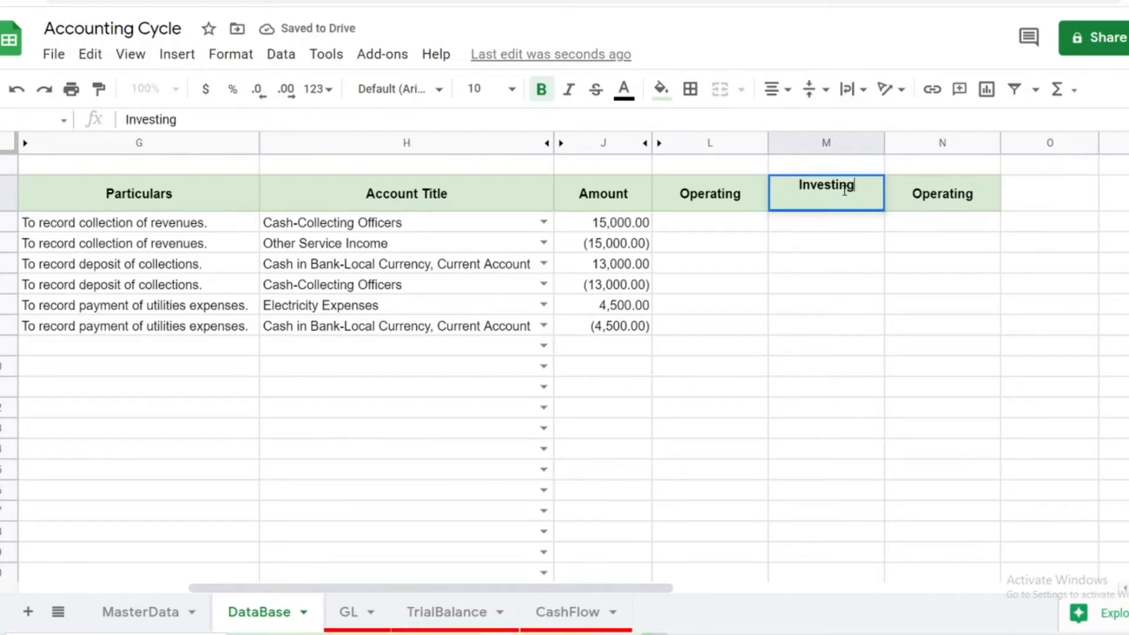
pyautogui.press('Tab')
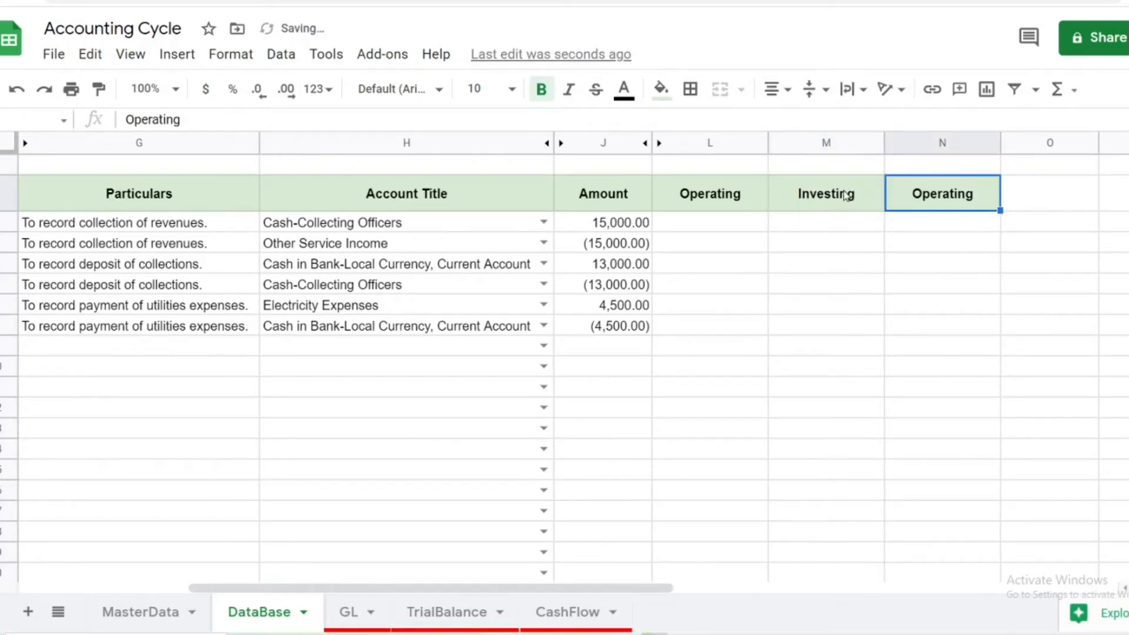
pyautogui.write('Financing')
pyautogui.press('Return')
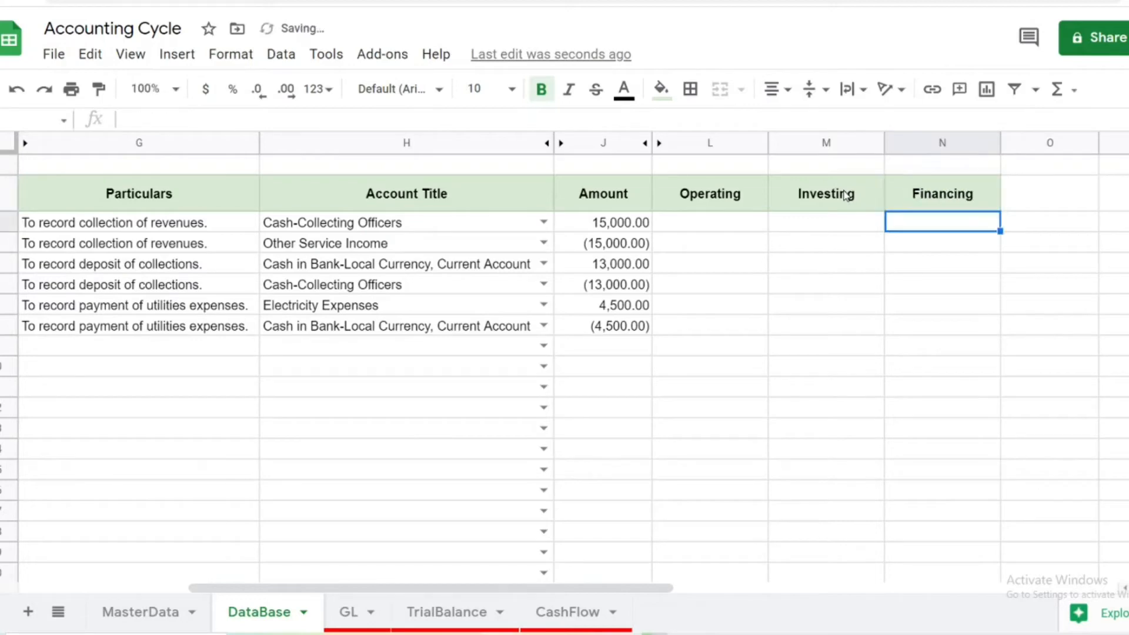
# - Start a list-from-a-range data validation for L3:L1000 under Operating, choosing its source range on the MasterData sheet
pyautogui.press('Left')
pyautogui.press('Left')
pyautogui.press('Left')
pyautogui.press('Right')
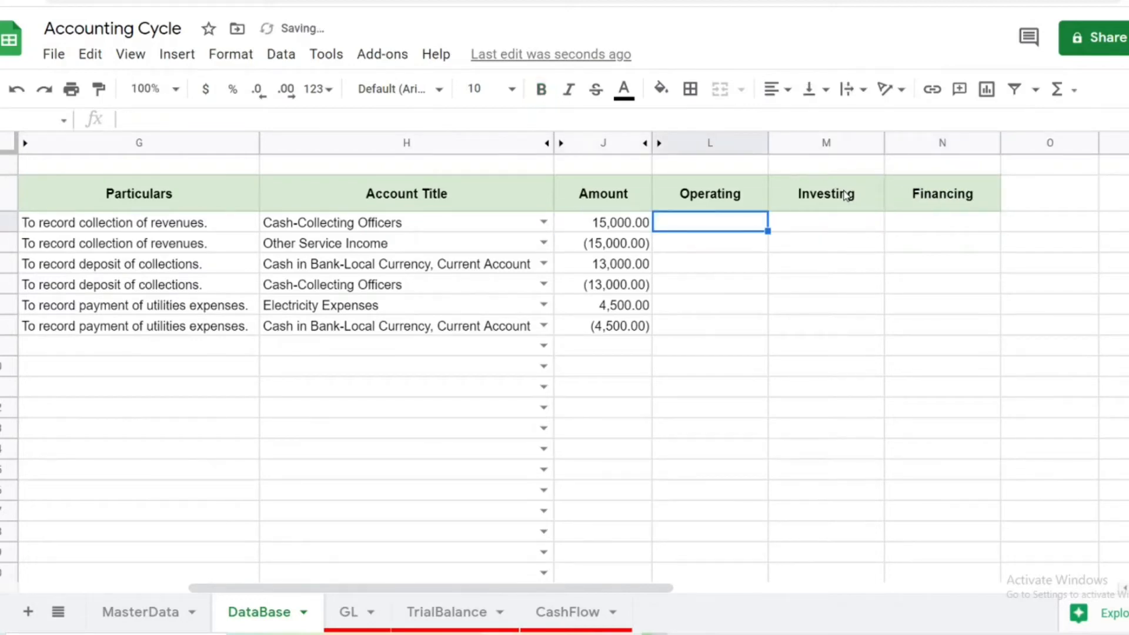
pyautogui.hotkey('ctrl', 'shift', 'Down')
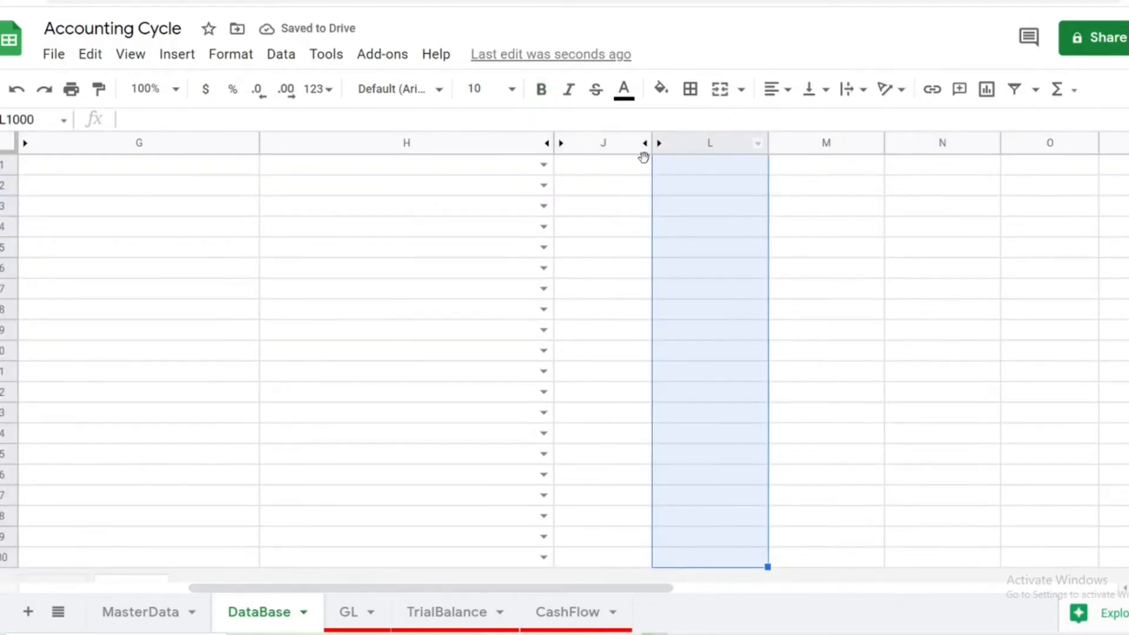
pyautogui.click(280, 54)
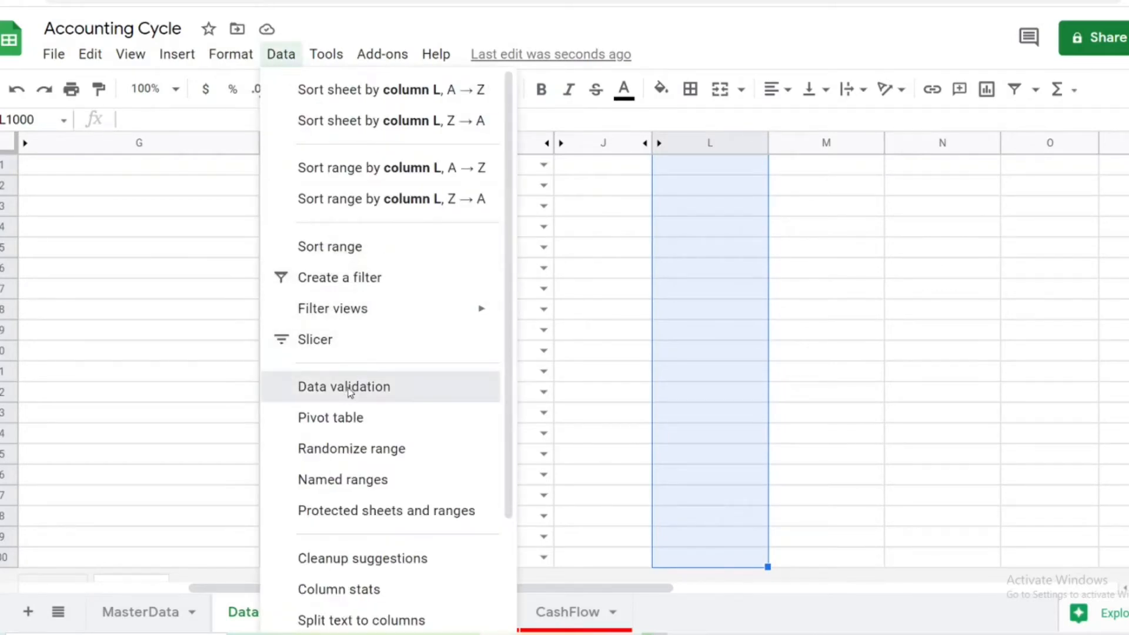
pyautogui.click(346, 388)
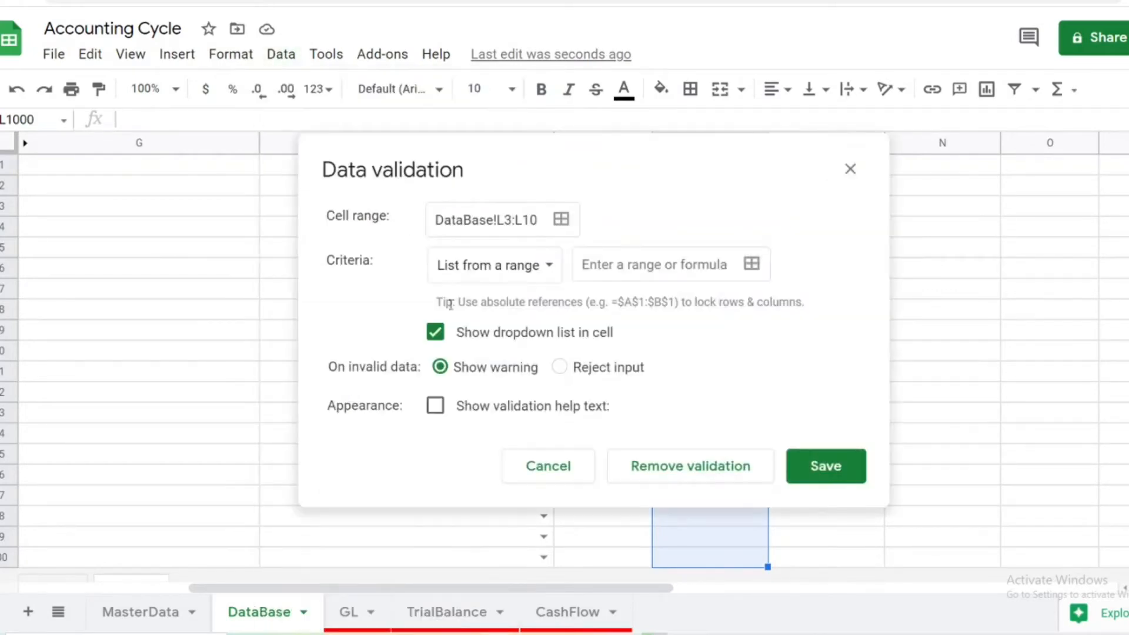
pyautogui.click(619, 266)
pyautogui.click(752, 264)
pyautogui.click(162, 616)
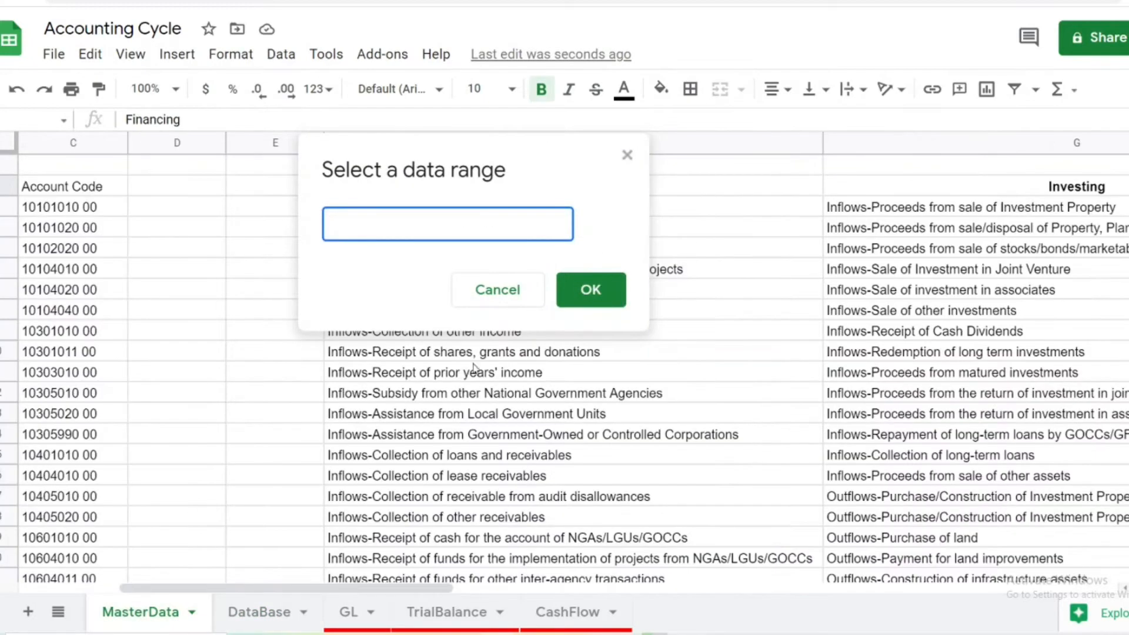
# - Set the source range of the Operating validation list to the open-ended MasterData!F3:F
pyautogui.moveTo(541, 154); pyautogui.dragTo(976, 150)
pyautogui.moveTo(900, 152); pyautogui.dragTo(1015, 149)
pyautogui.click(538, 212)
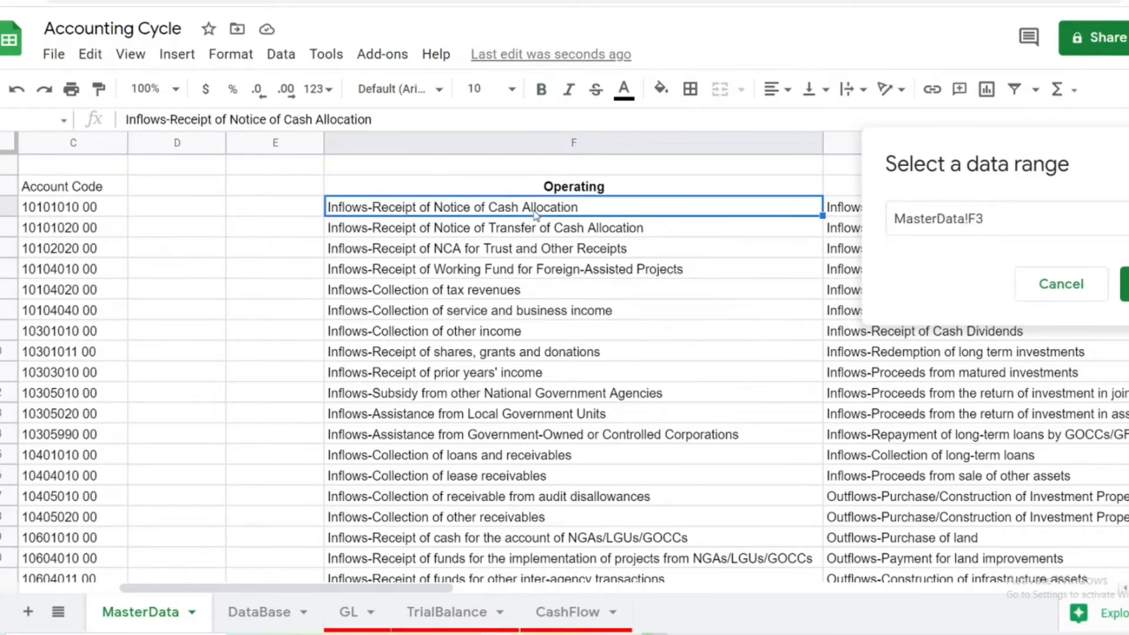
pyautogui.hotkey('ctrl', 'shift', 'Down')
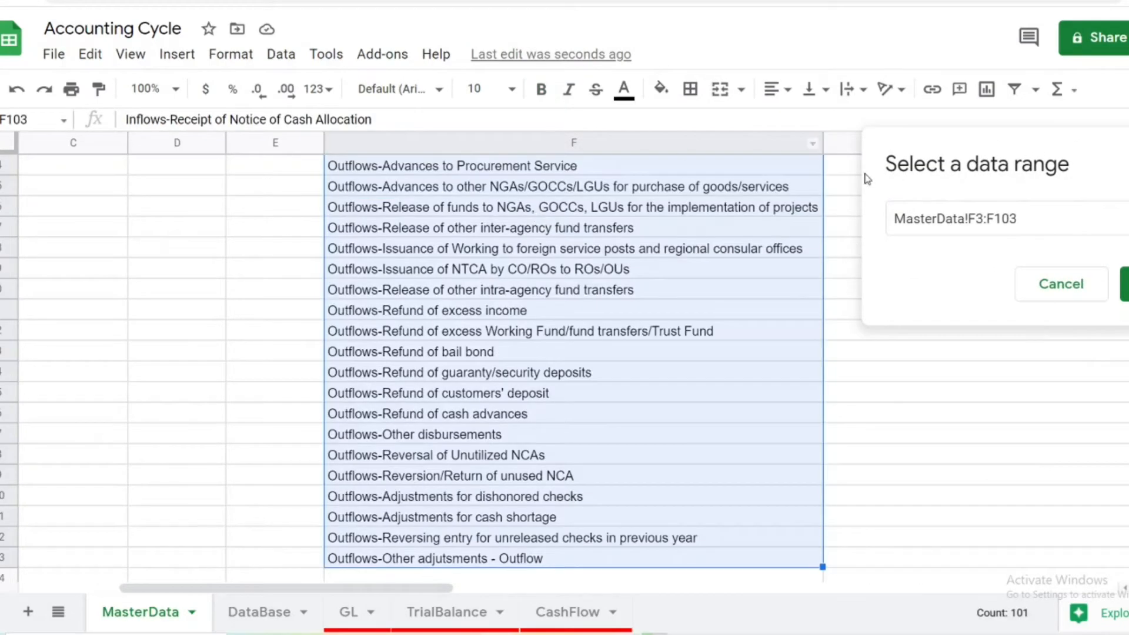
pyautogui.click(1066, 227)
pyautogui.press('BackSpace')
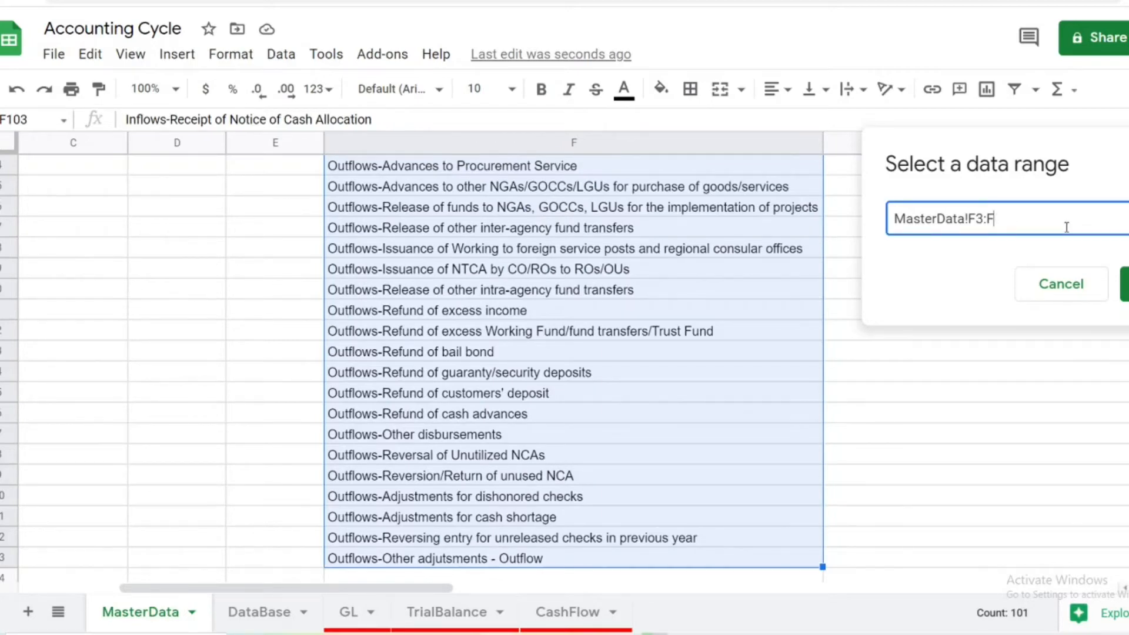
pyautogui.click(1120, 284)
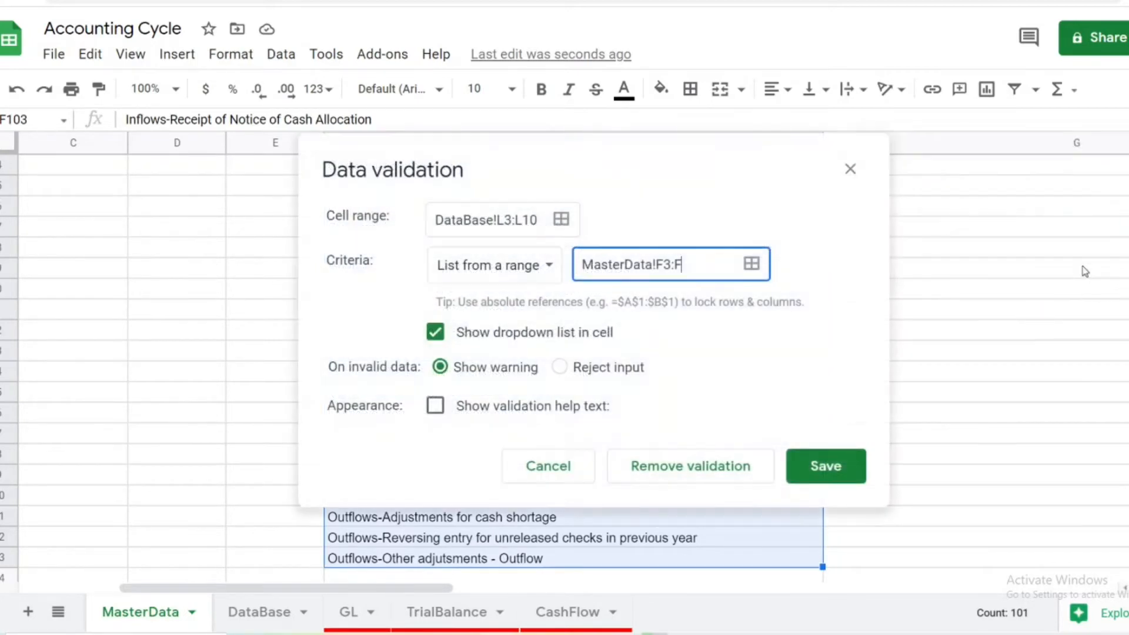
# - Make the Operating validation reject invalid input and save the rule
pyautogui.click(559, 367)
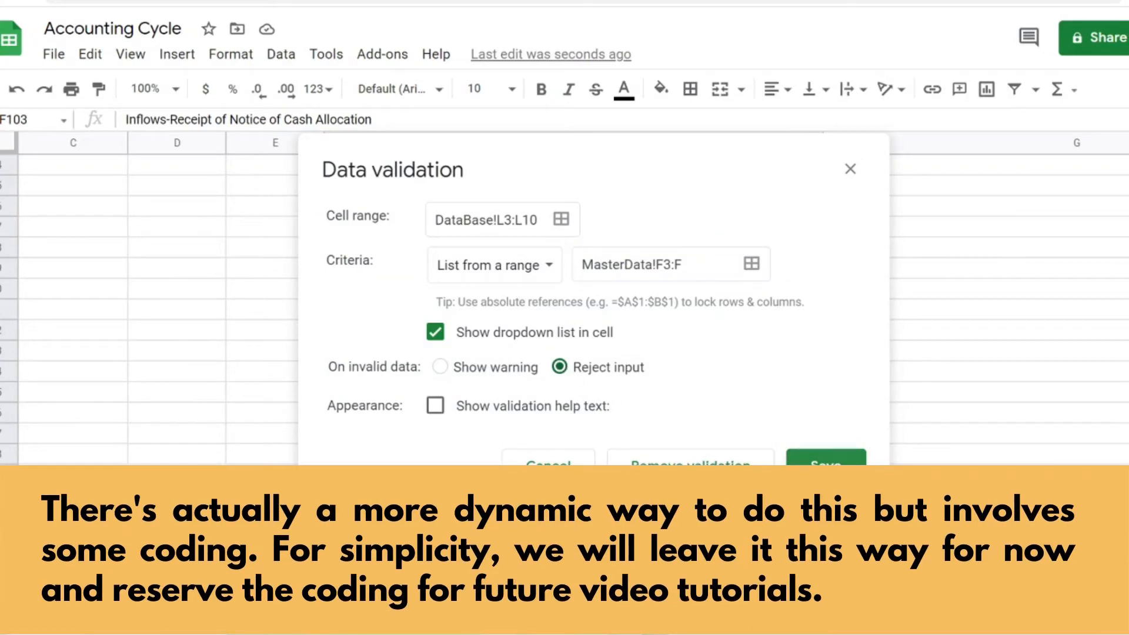
pyautogui.click(825, 462)
pyautogui.click(479, 394)
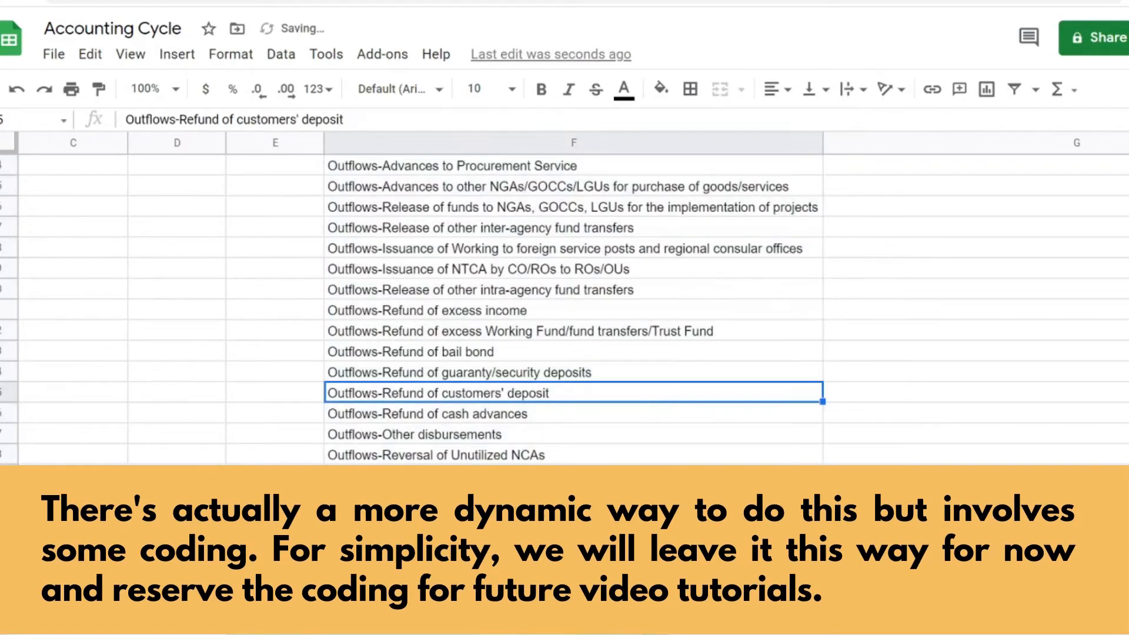
# - On the DataBase sheet, examine the dropdown options in the first cell under Operating and close the list without choosing one
pyautogui.click(353, 622)
pyautogui.click(716, 256)
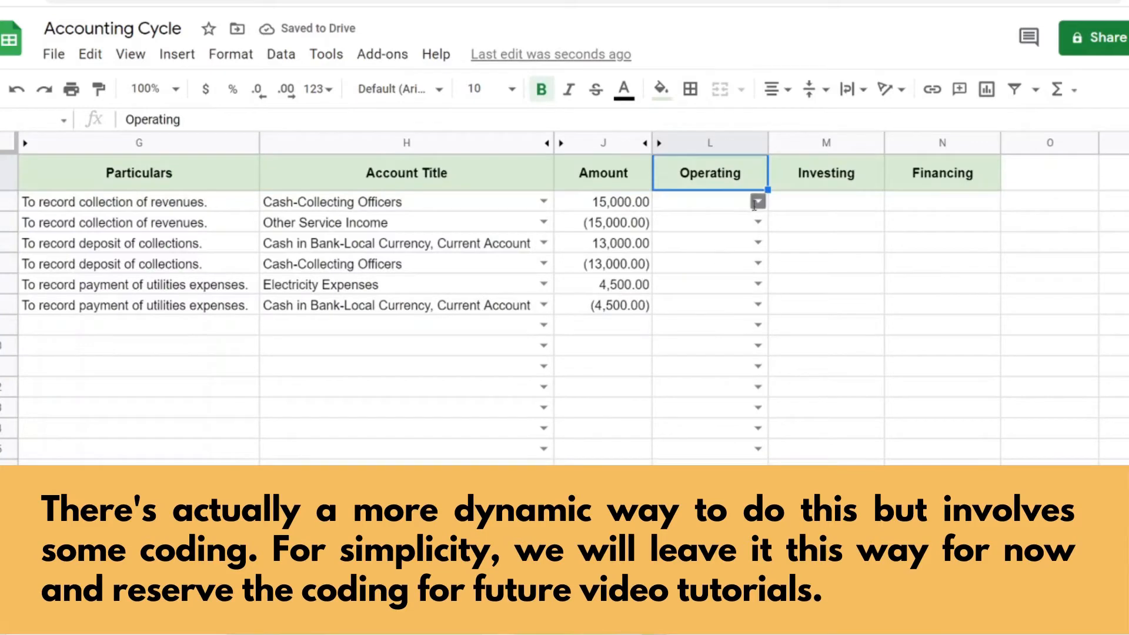
pyautogui.click(758, 202)
pyautogui.scroll(-3, 973, 351)
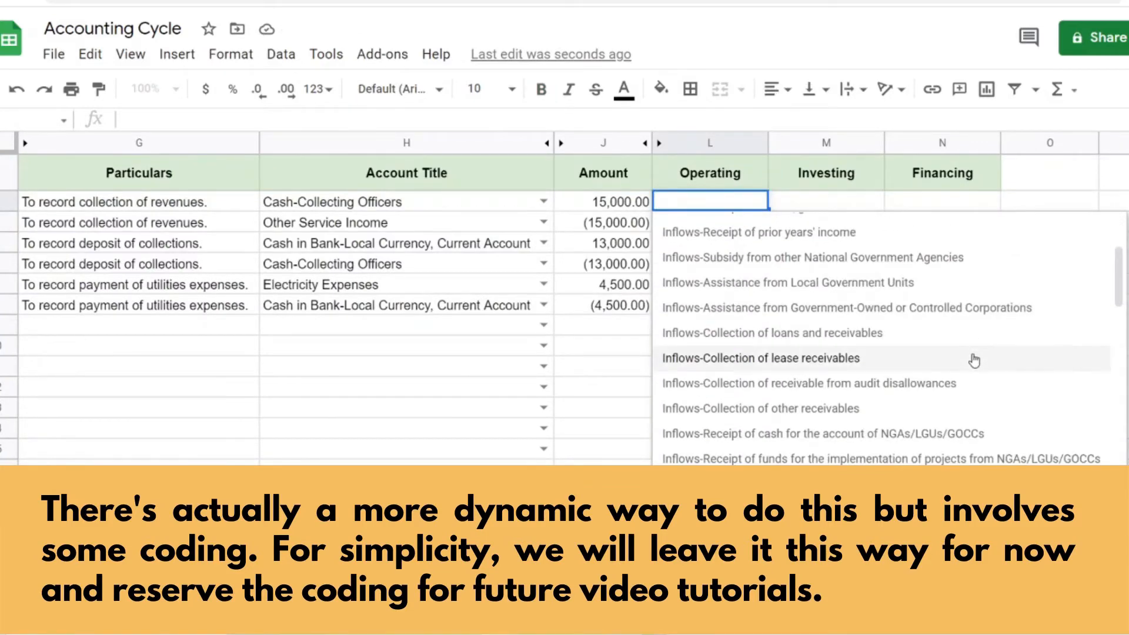
pyautogui.scroll(-3, 975, 364)
pyautogui.scroll(-20, 975, 364)
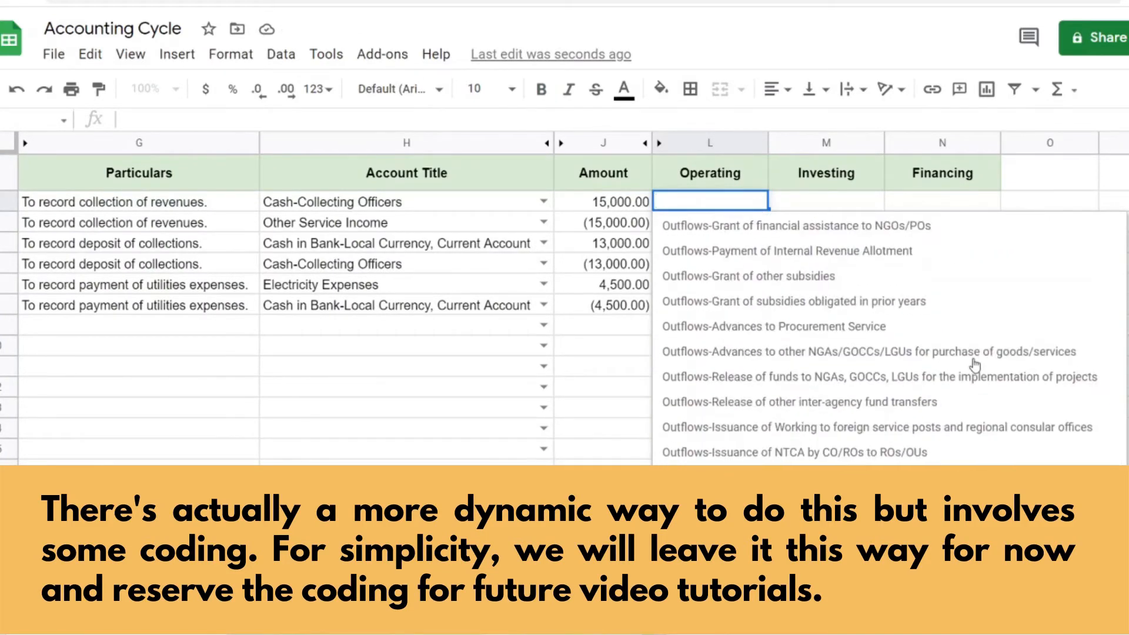
pyautogui.scroll(20, 975, 367)
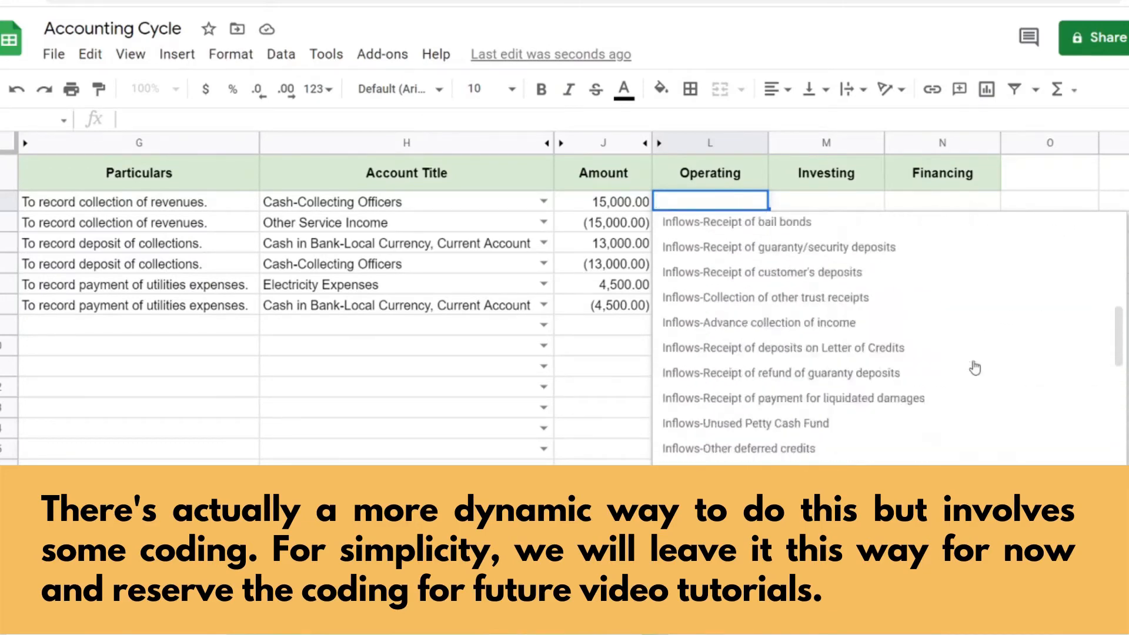
pyautogui.click(1016, 201)
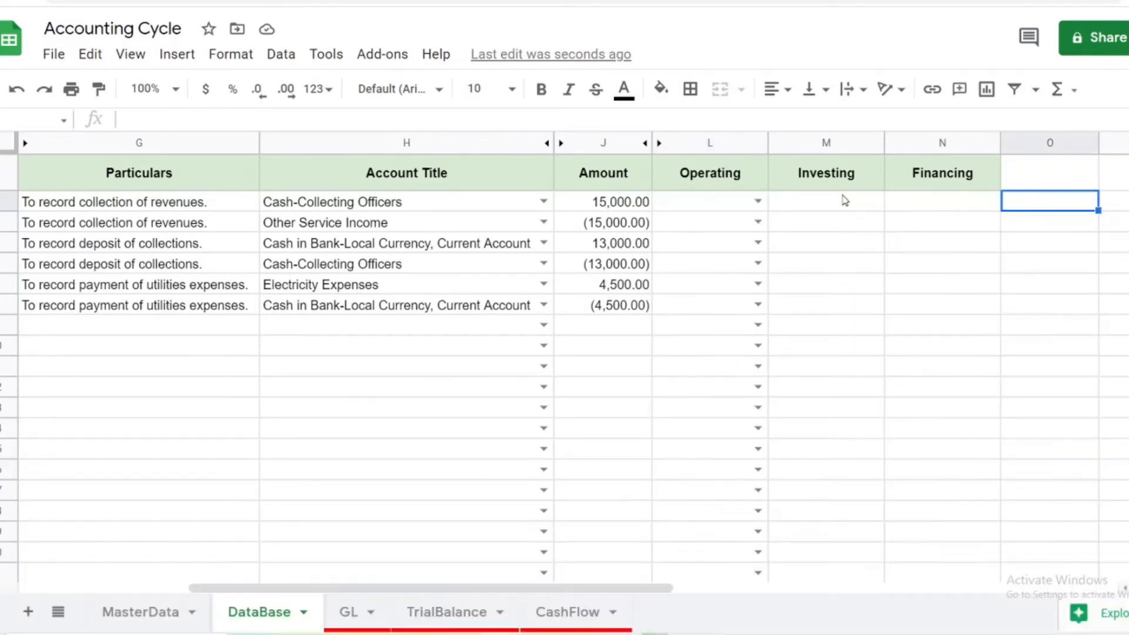
# - Start a list-from-a-range data validation for M3:M1000 under Investing, with its source range picked on the MasterData sheet
pyautogui.click(844, 201)
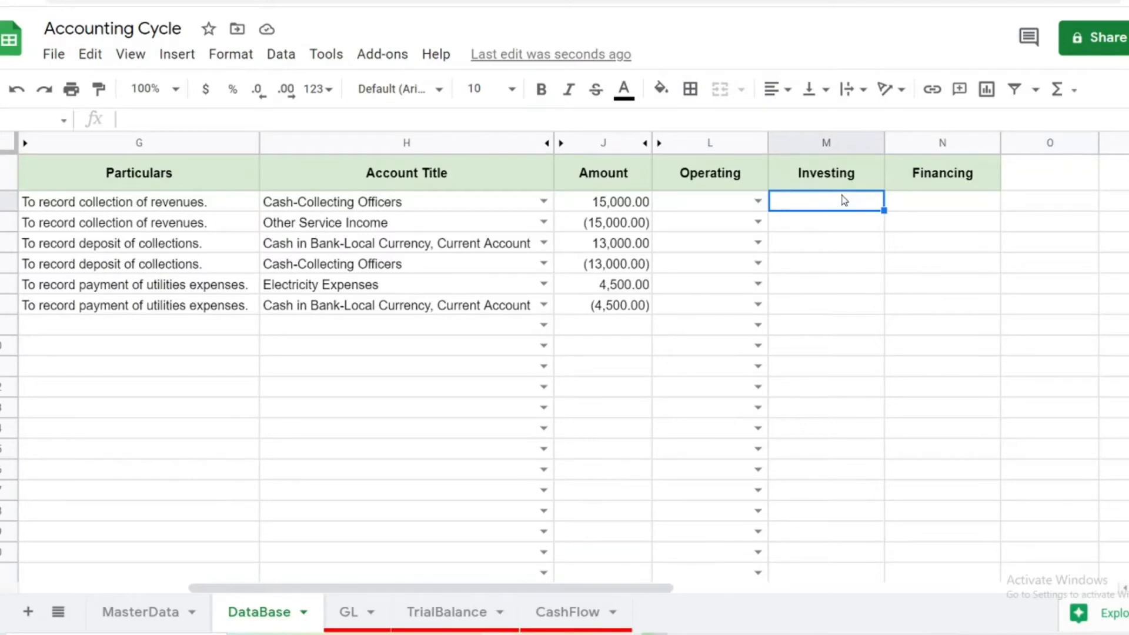
pyautogui.hotkey('ctrl', 'shift', 'Down')
pyautogui.click(281, 54)
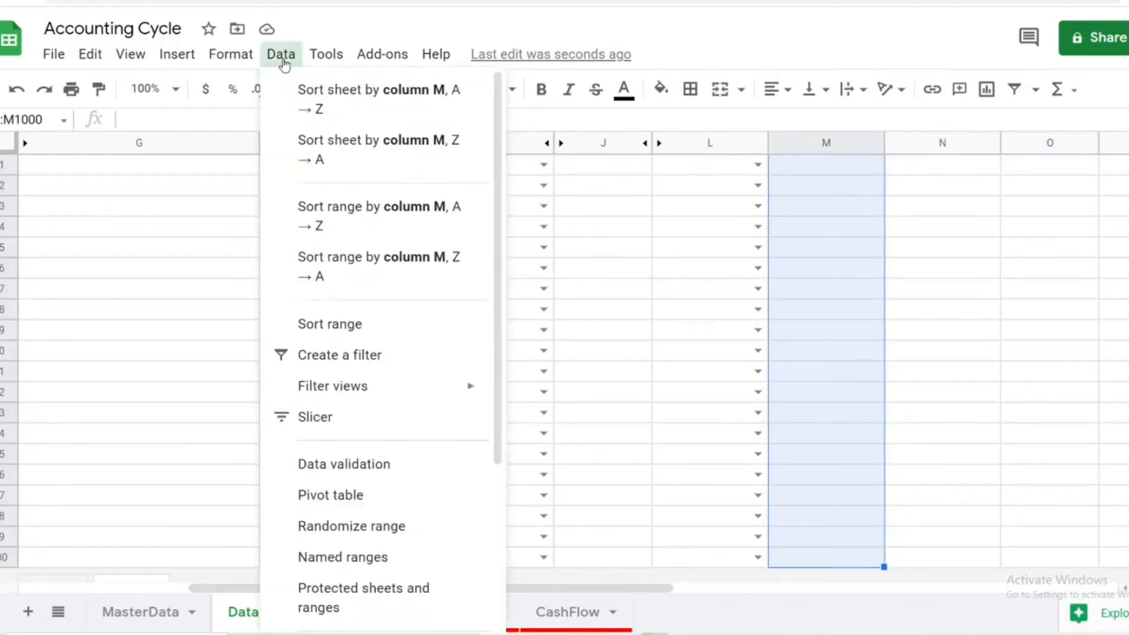
pyautogui.click(347, 388)
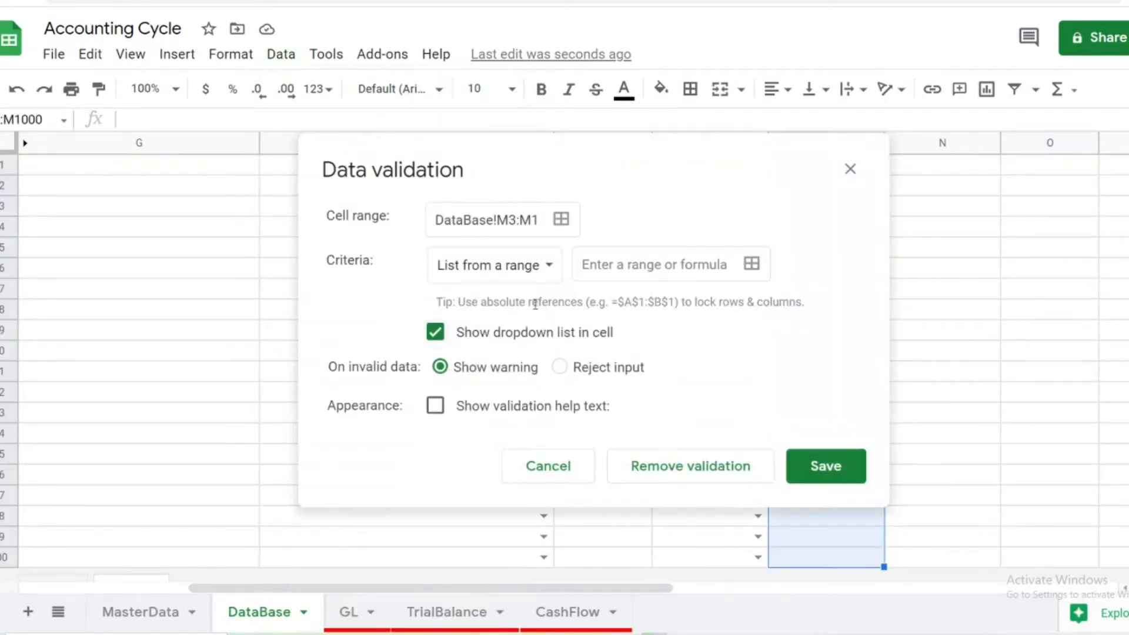
pyautogui.click(752, 263)
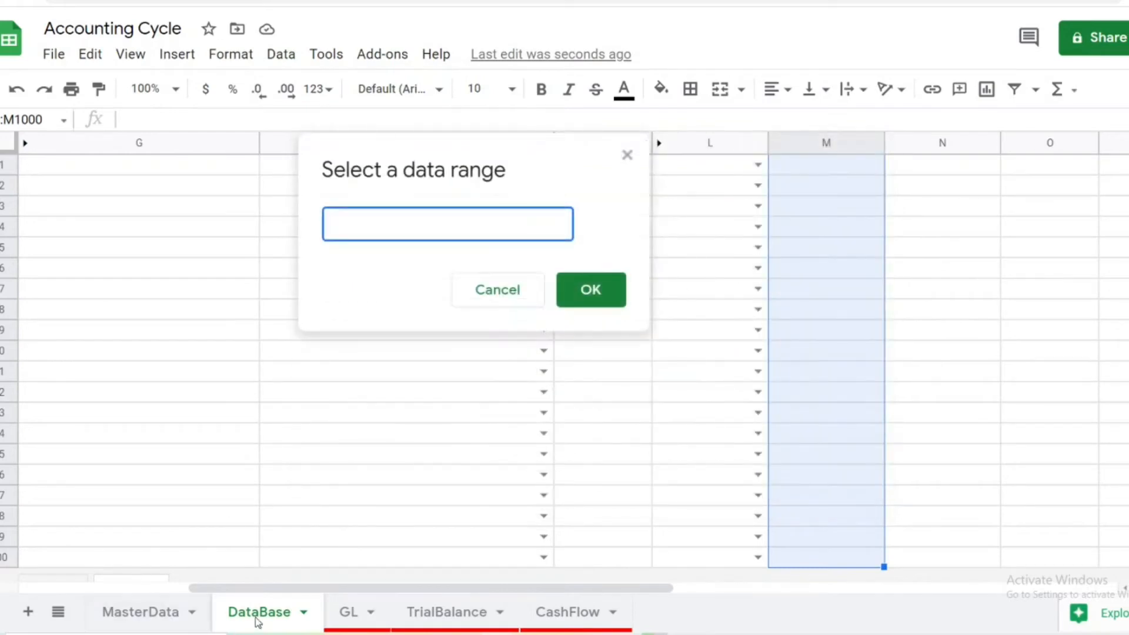
pyautogui.click(150, 622)
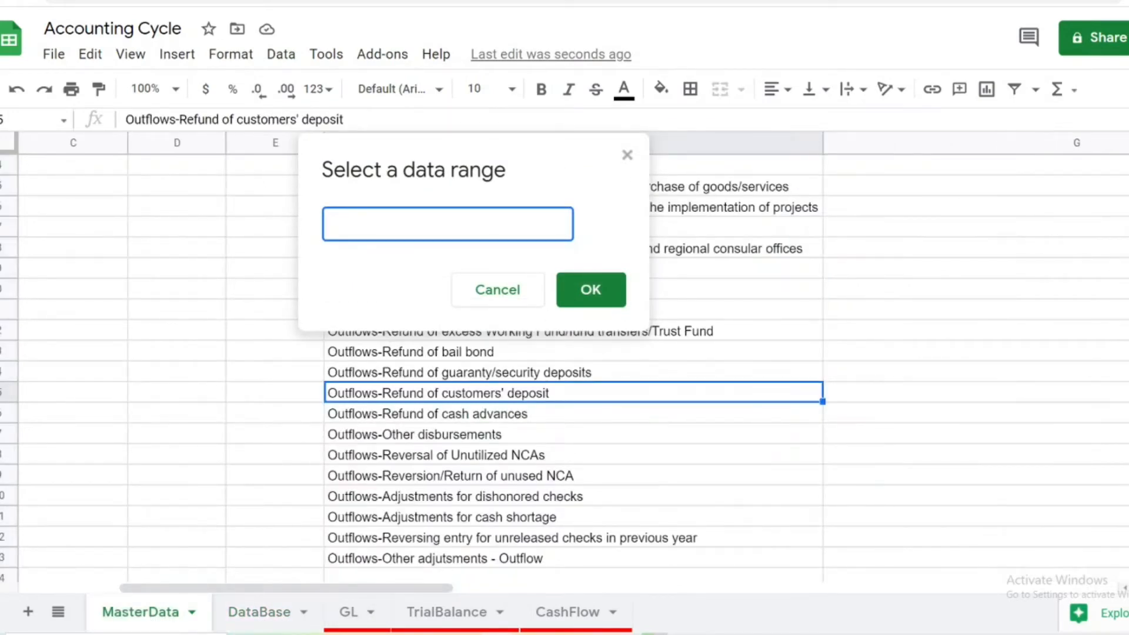
# - Set the Investing list source to MasterData!G3:G and save the validation with invalid input rejected
pyautogui.scroll(10, 565, 411)
pyautogui.click(1014, 213)
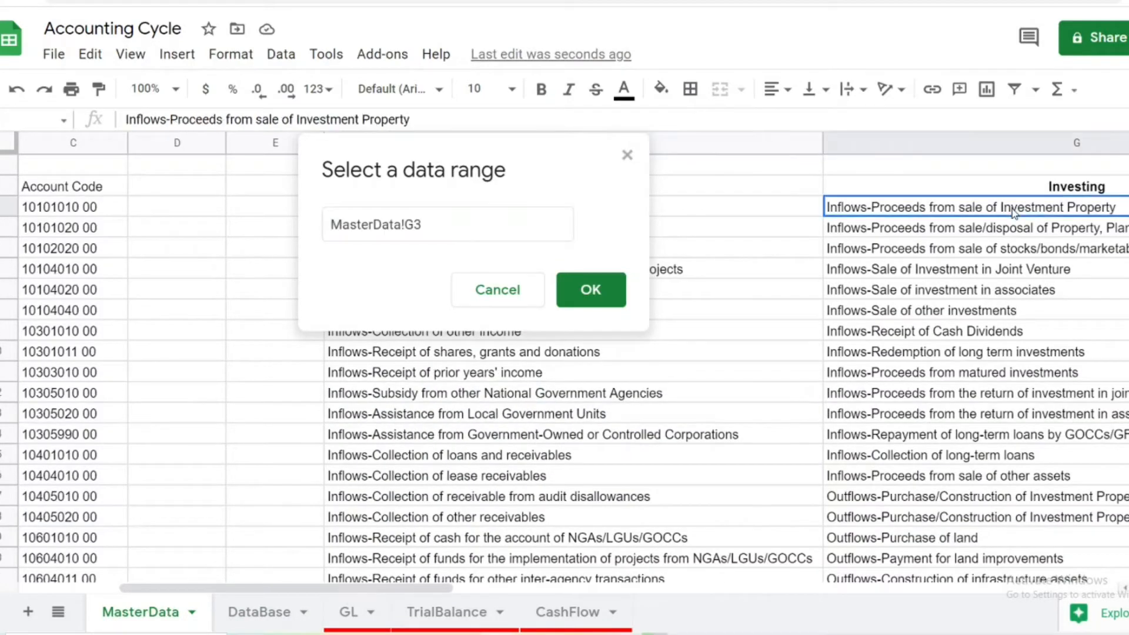
pyautogui.hotkey('ctrl', 'shift', 'Down')
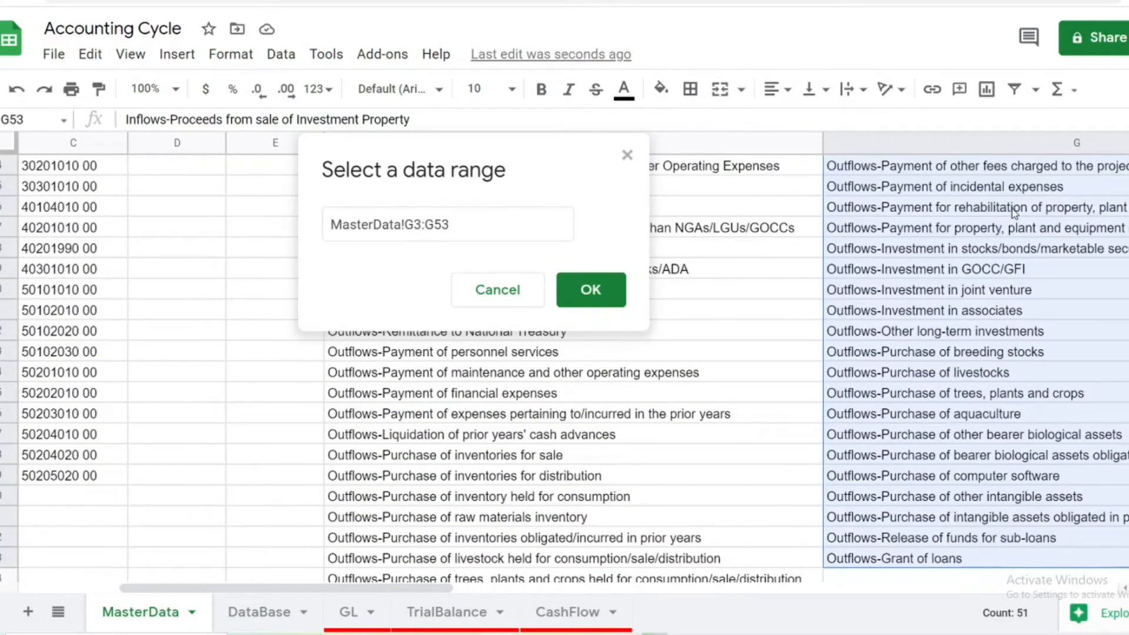
pyautogui.click(496, 229)
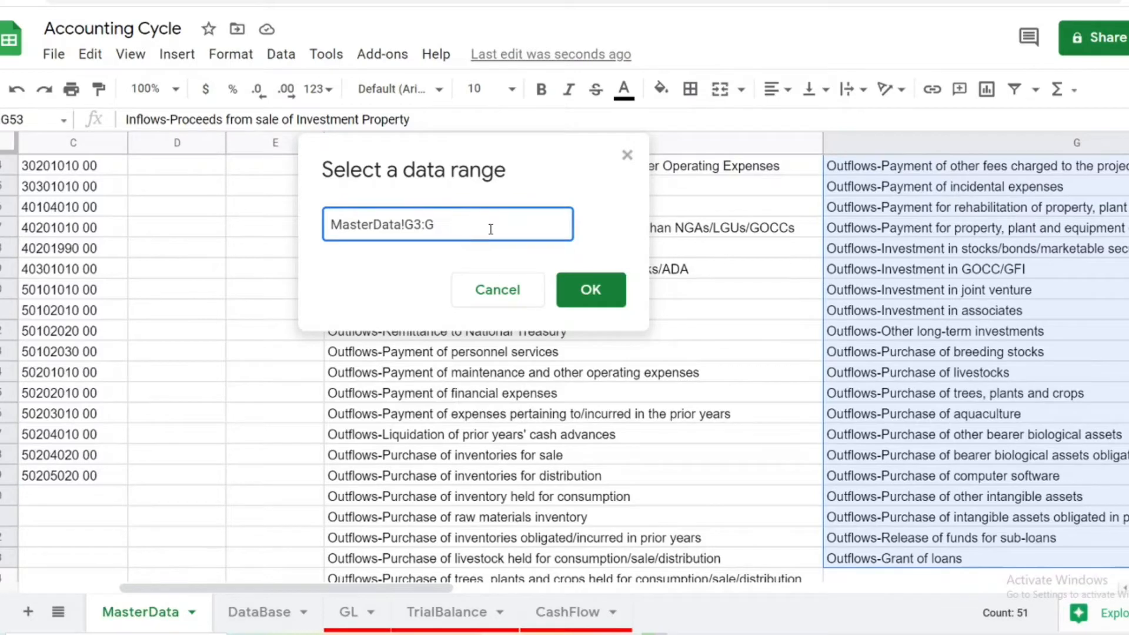
pyautogui.click(576, 292)
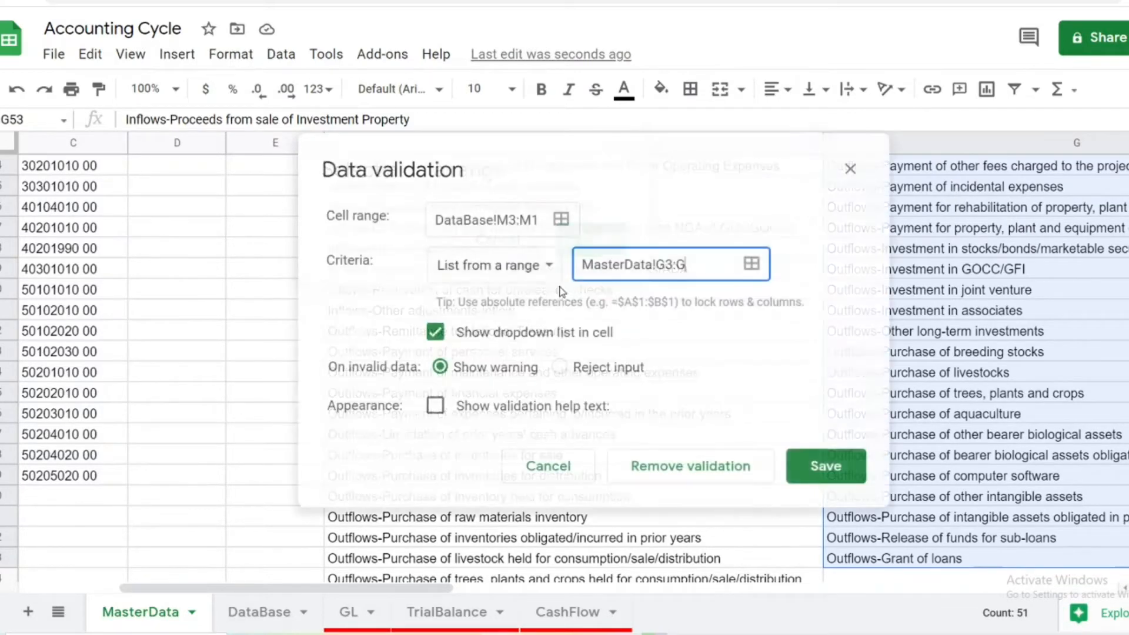
pyautogui.click(560, 367)
pyautogui.click(831, 470)
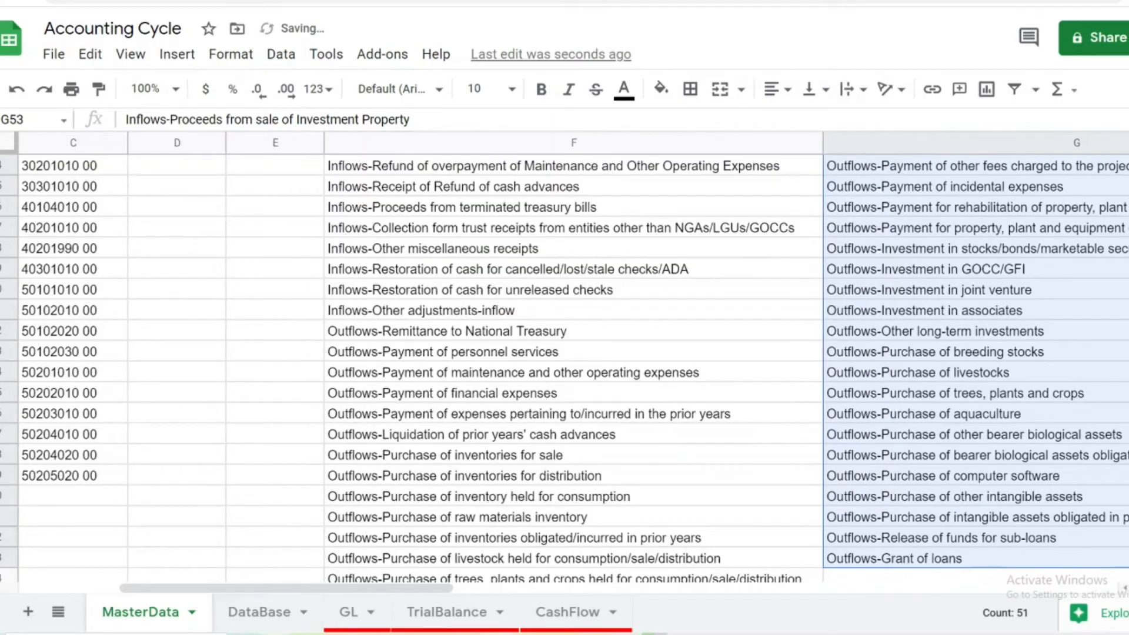
# - Check the dropdown options in the first cell under Investing on the DataBase sheet without choosing one
pyautogui.click(258, 612)
pyautogui.click(840, 207)
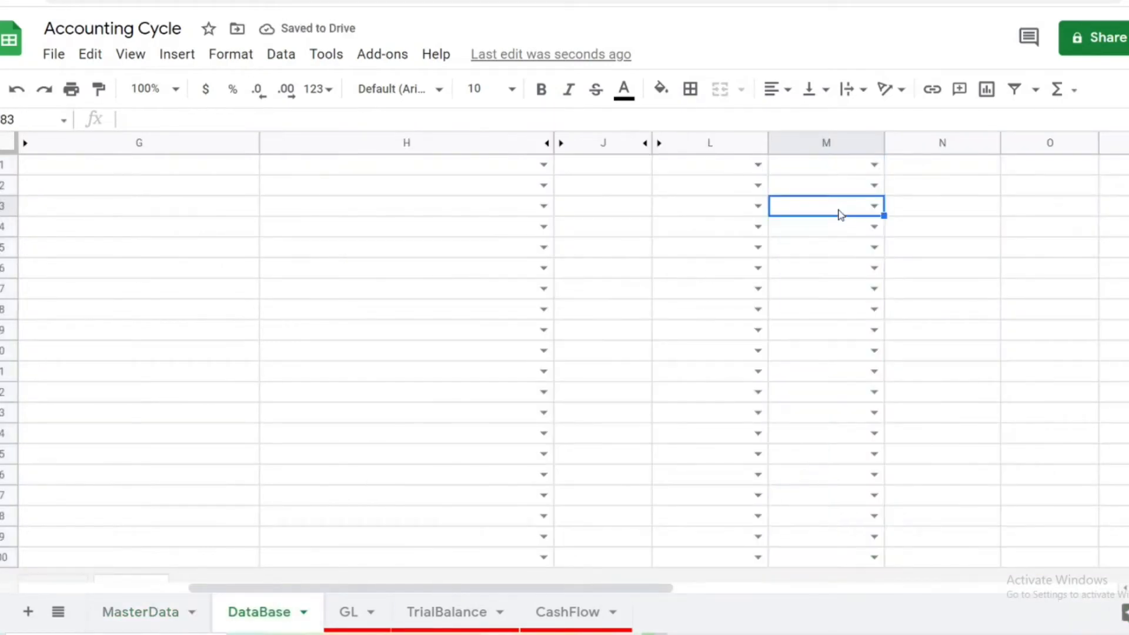
pyautogui.hotkey('ctrl', 'Up')
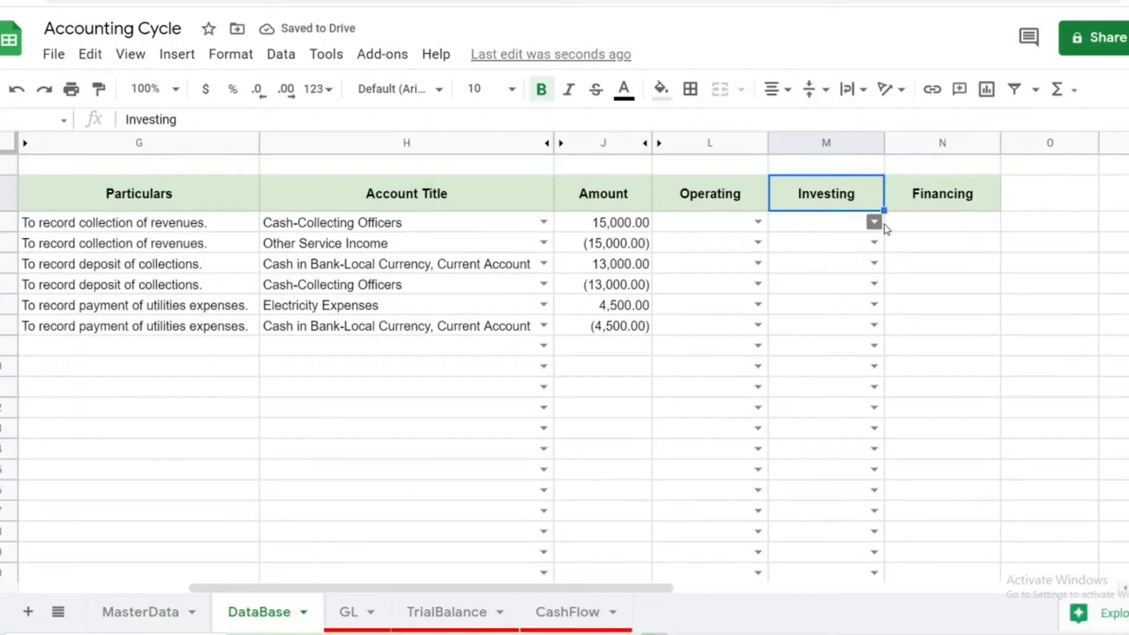
pyautogui.click(875, 223)
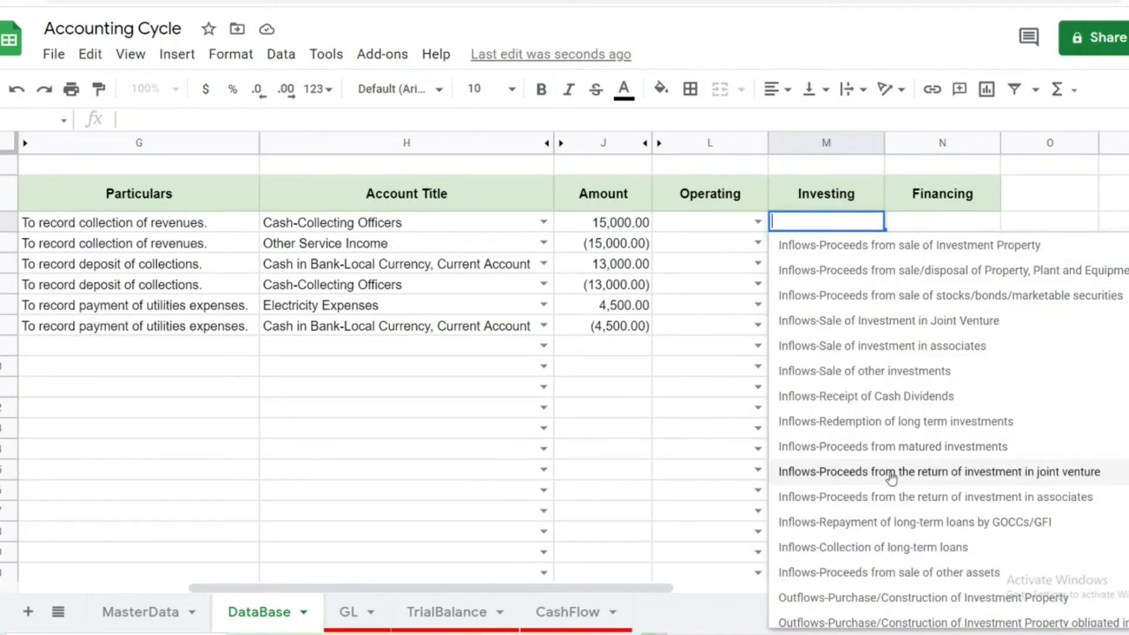
pyautogui.click(1029, 213)
# - Start a list-from-a-range data validation for N3:N1000 under Financing, with its source range picked on the MasterData sheet
pyautogui.click(953, 223)
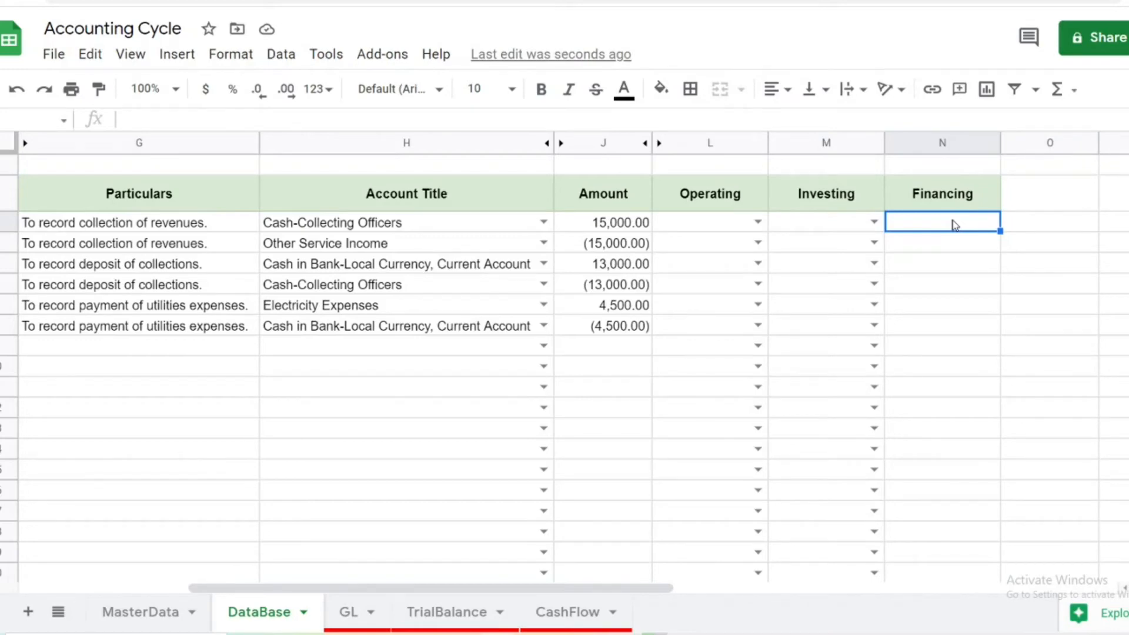
pyautogui.hotkey('ctrl', 'shift', 'Down')
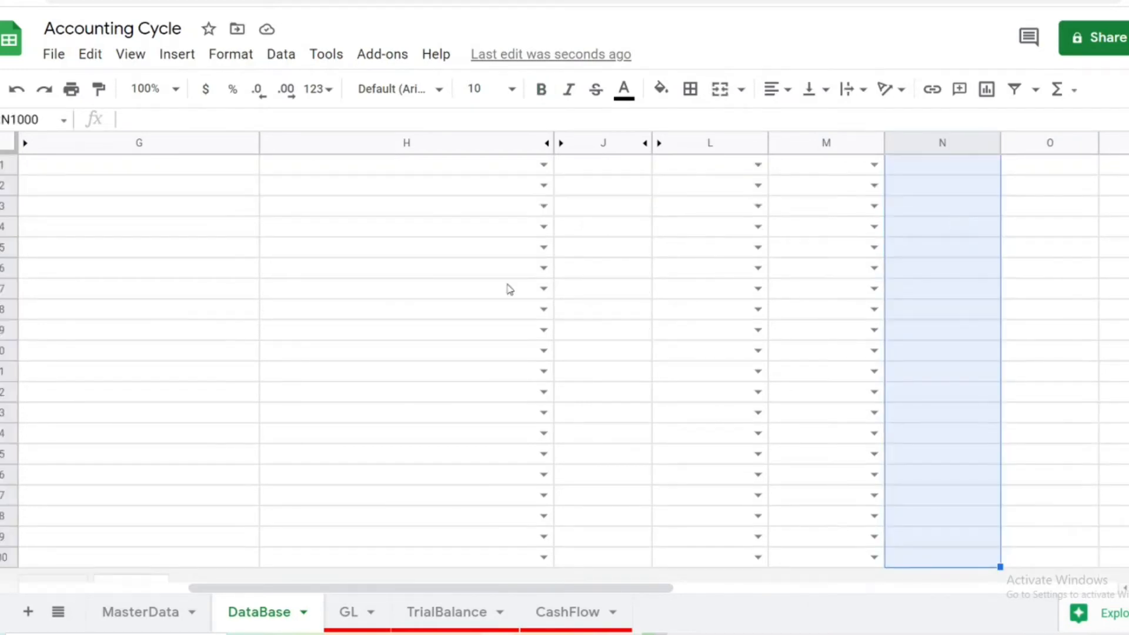
pyautogui.click(279, 55)
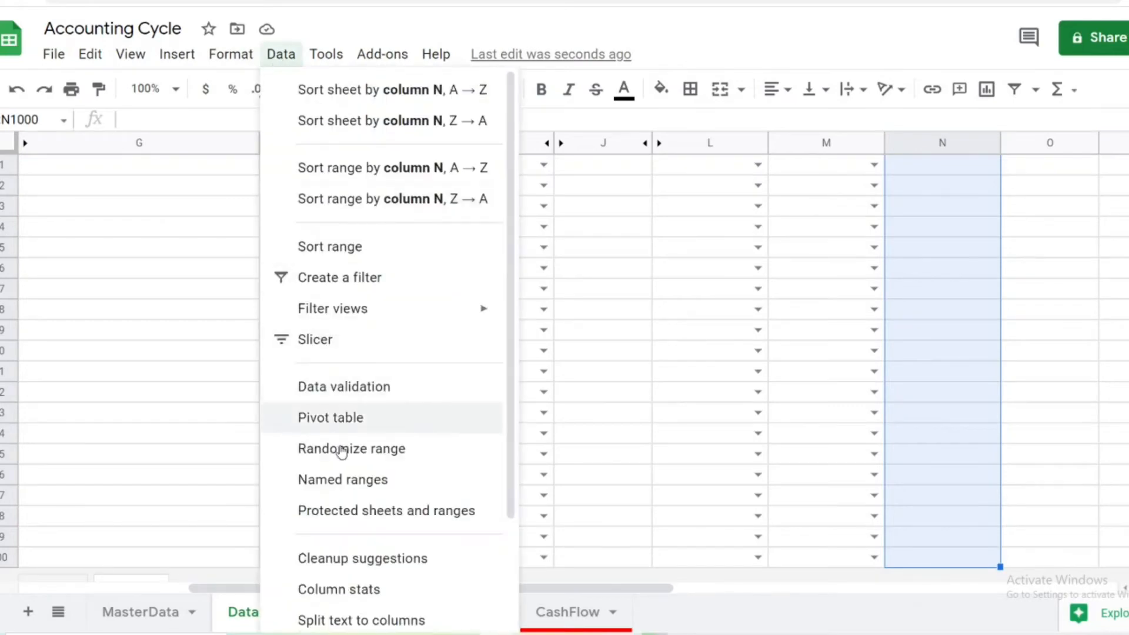
pyautogui.click(343, 388)
pyautogui.click(638, 265)
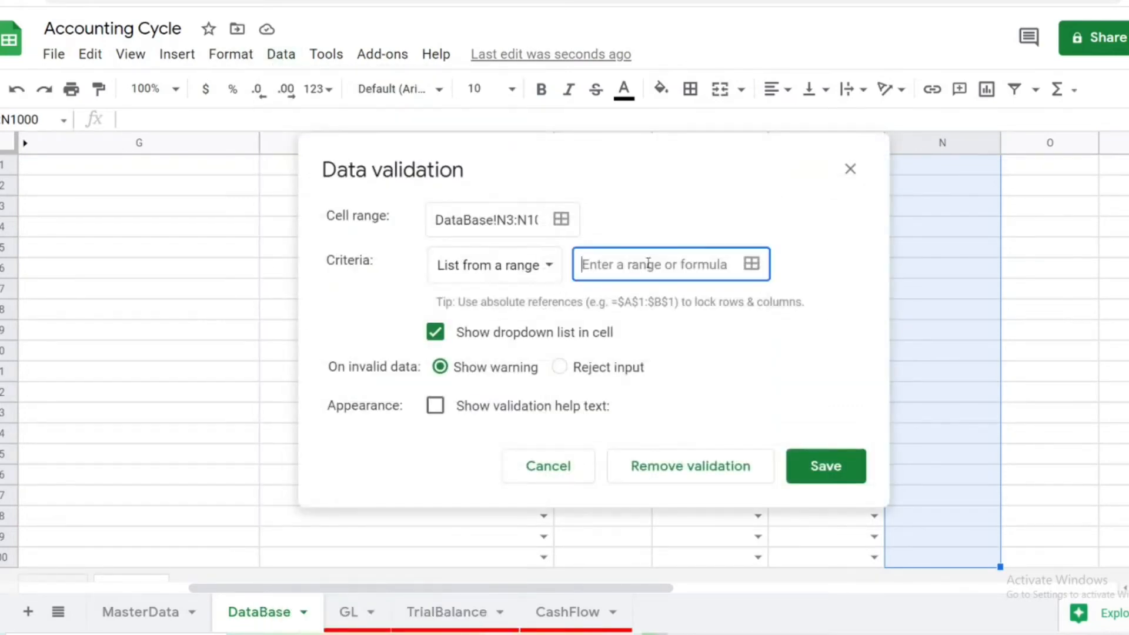
pyautogui.click(752, 264)
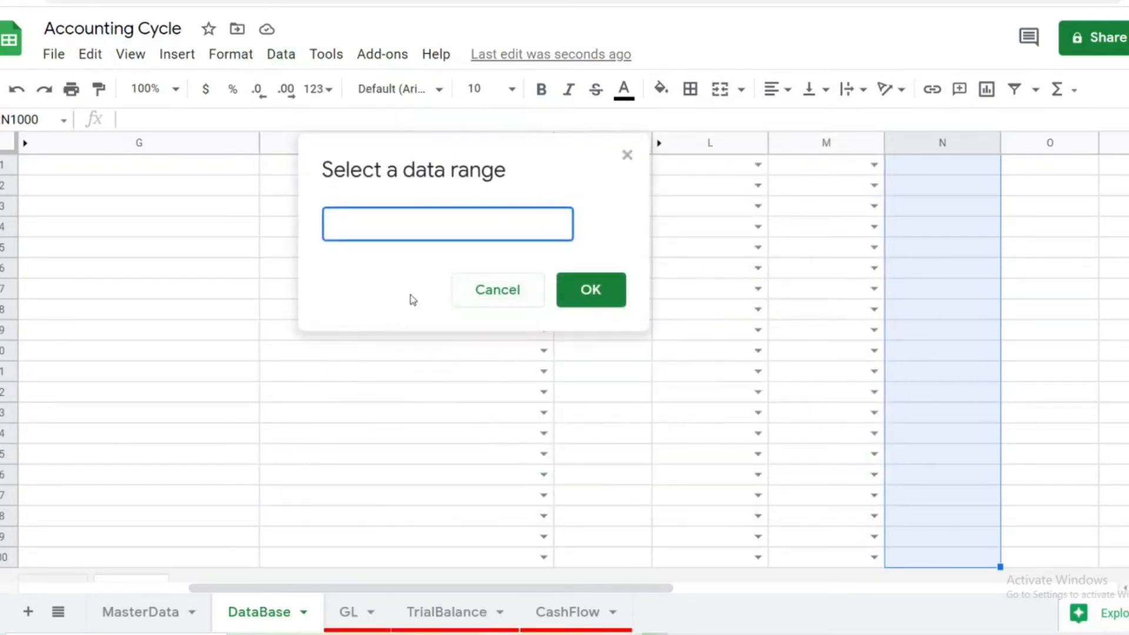
pyautogui.click(149, 612)
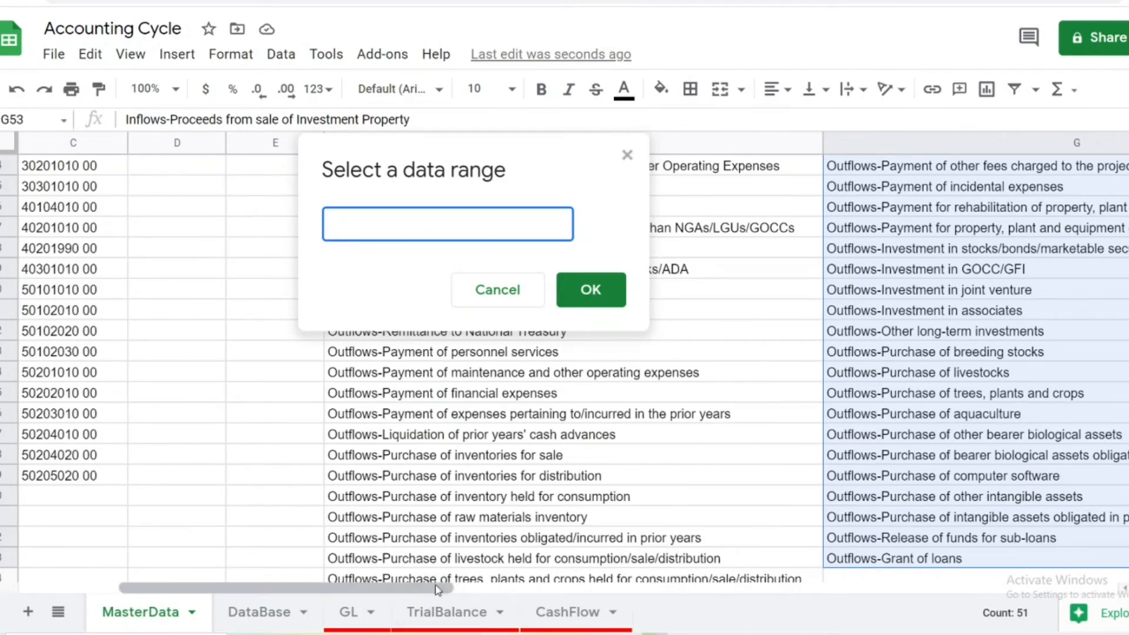
# - Set the Financing list source to MasterData!H3:H and save the validation with invalid input rejected
pyautogui.moveTo(428, 588); pyautogui.dragTo(670, 584)
pyautogui.click(1063, 351)
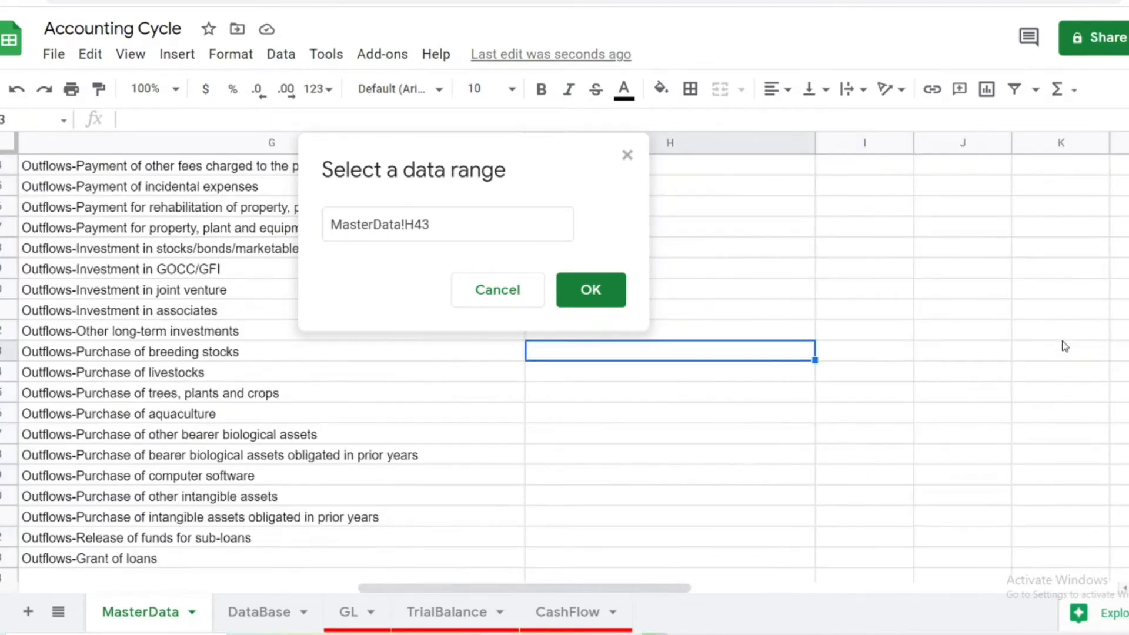
pyautogui.hotkey('ctrl', 'Up')
pyautogui.hotkey('ctrl', 'Up')
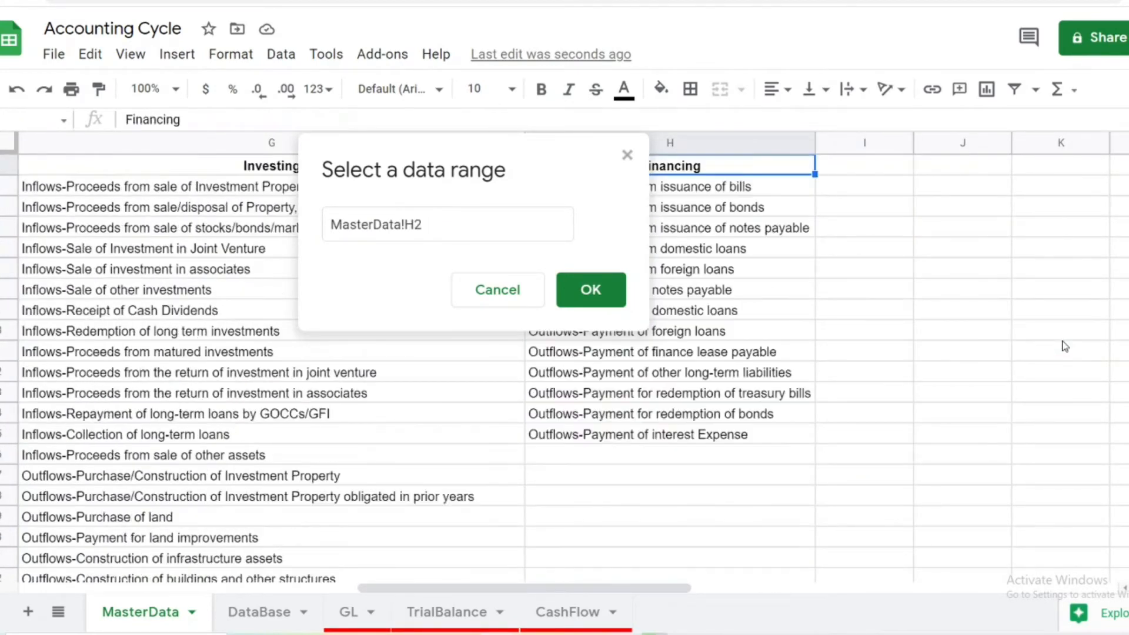
pyautogui.moveTo(557, 146); pyautogui.dragTo(313, 207)
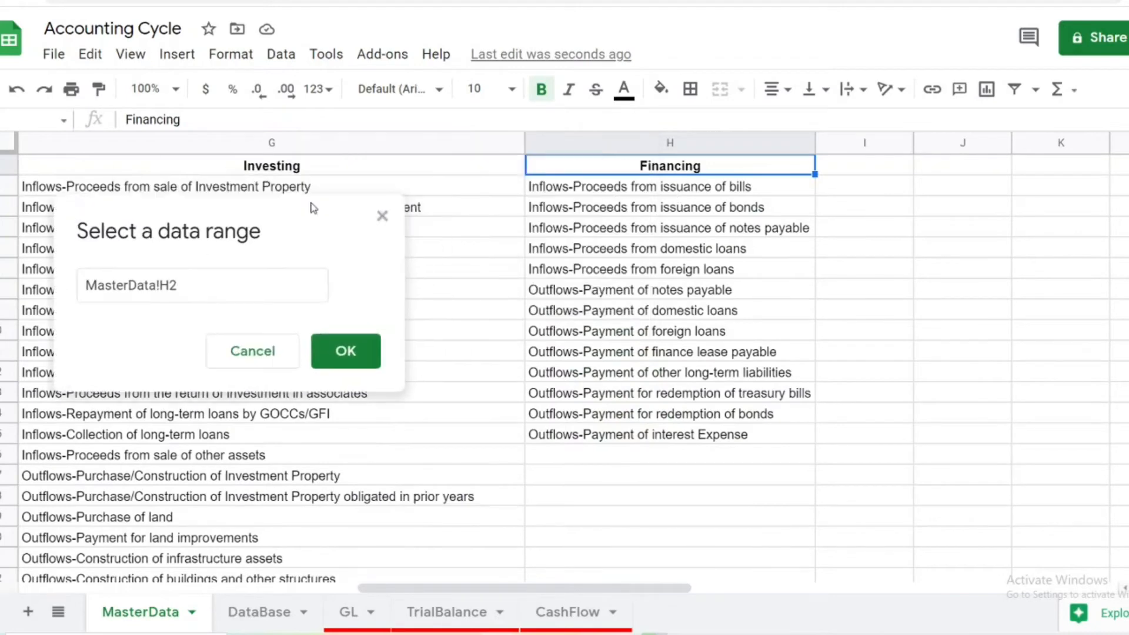
pyautogui.moveTo(644, 191); pyautogui.dragTo(646, 374)
pyautogui.hotkey('ctrl', 'shift', 'Down')
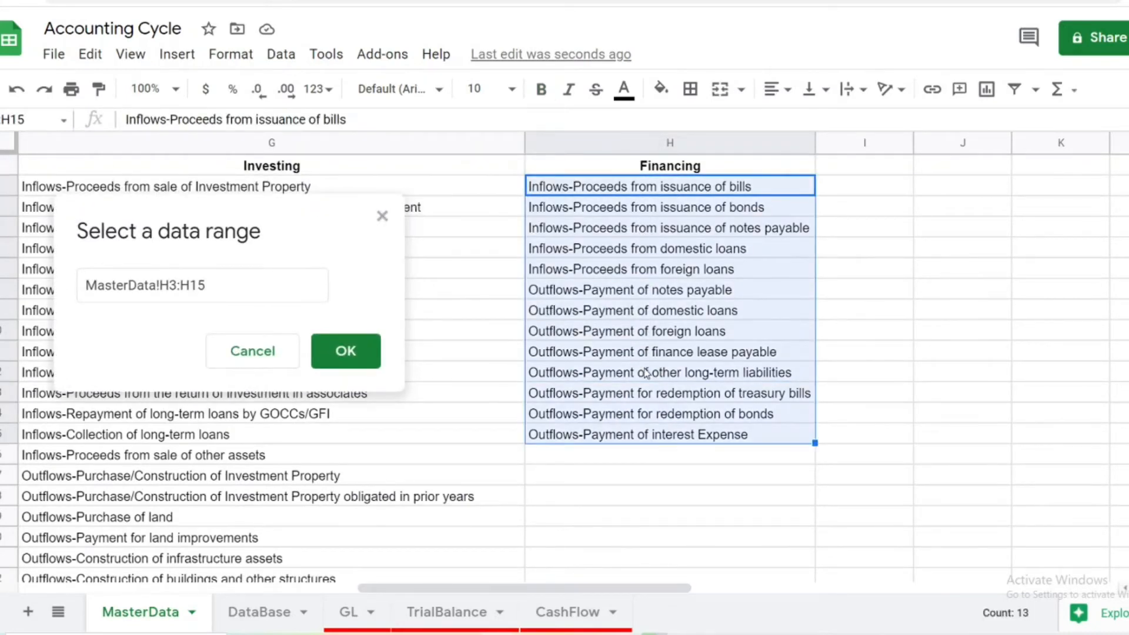
pyautogui.click(246, 281)
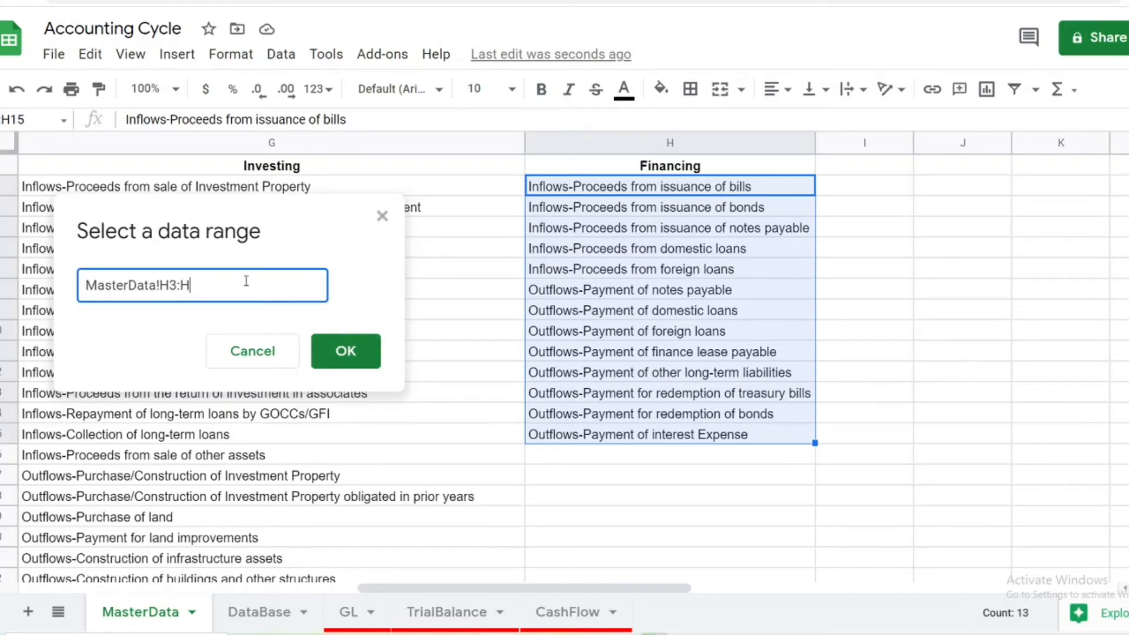
pyautogui.click(326, 349)
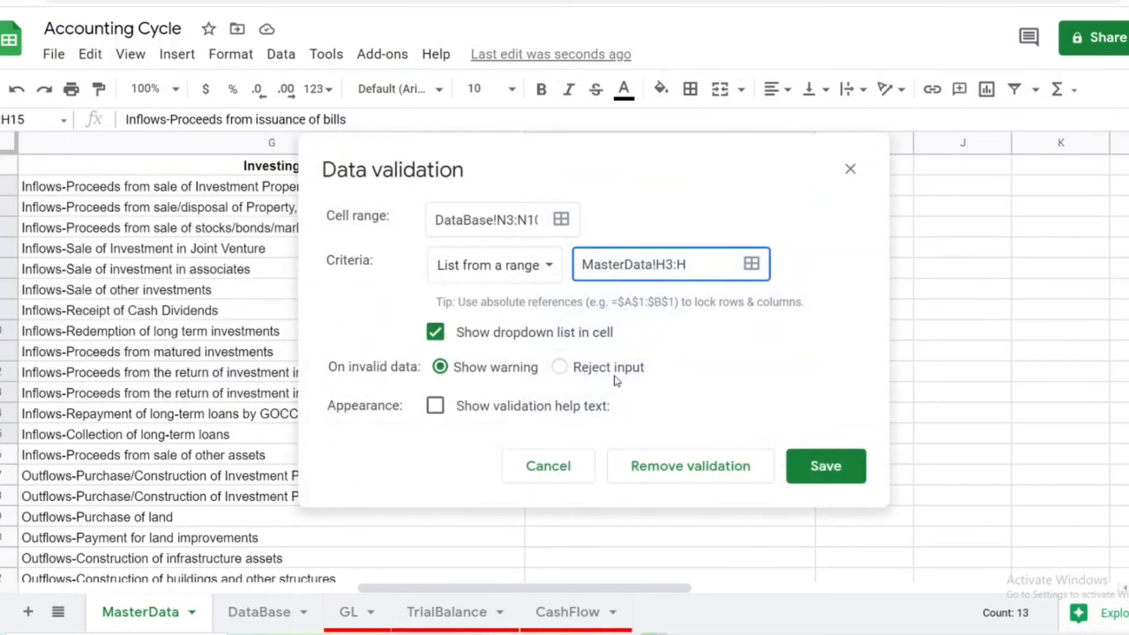
pyautogui.click(574, 370)
pyautogui.click(826, 466)
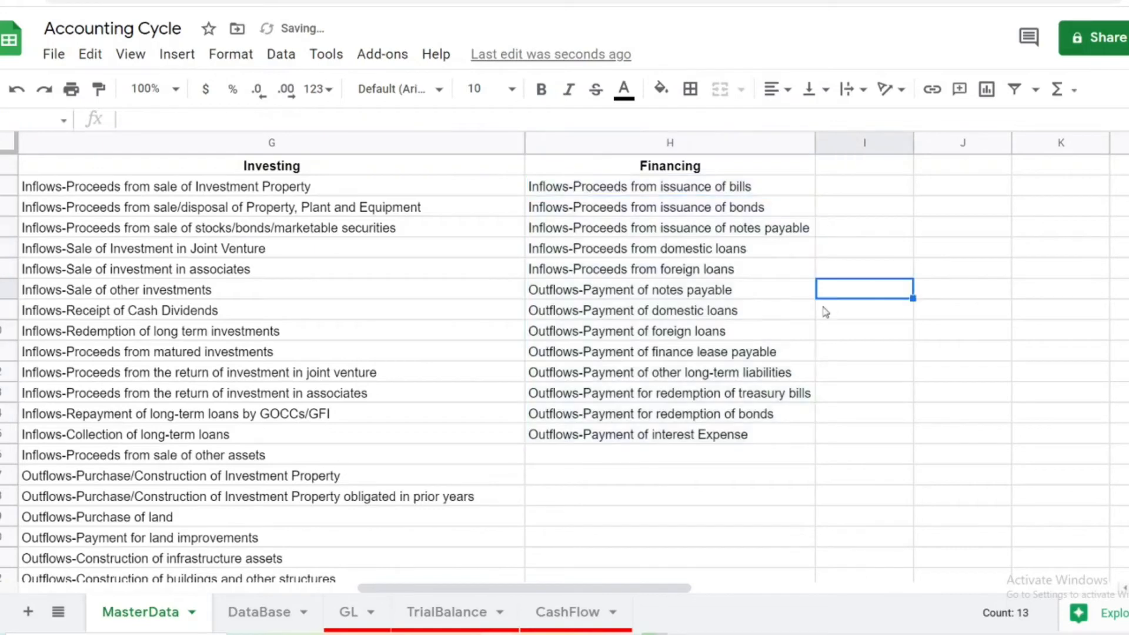
# - Check the dropdown options in the first cell under Financing on the DataBase sheet without choosing one
pyautogui.click(266, 611)
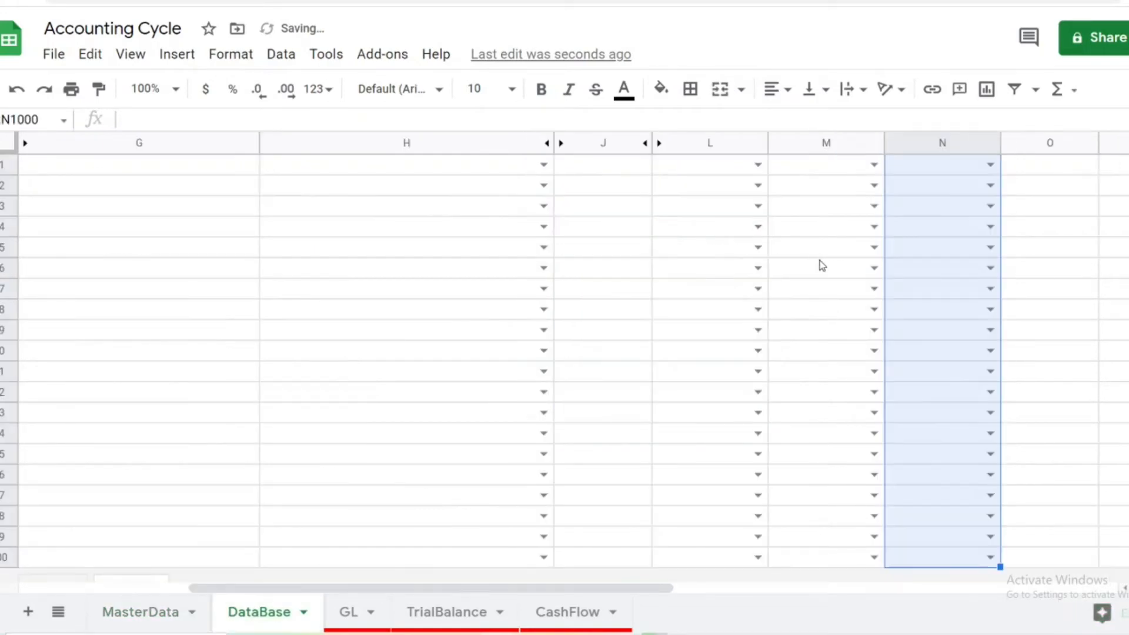
pyautogui.click(960, 233)
pyautogui.hotkey('ctrl', 'Up')
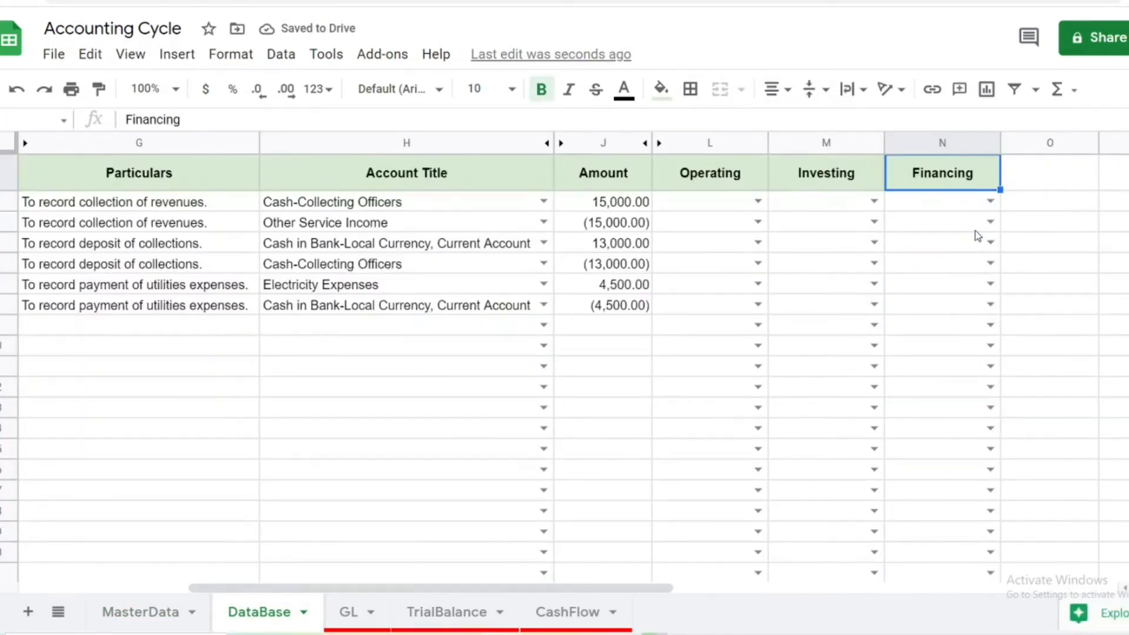
pyautogui.click(990, 201)
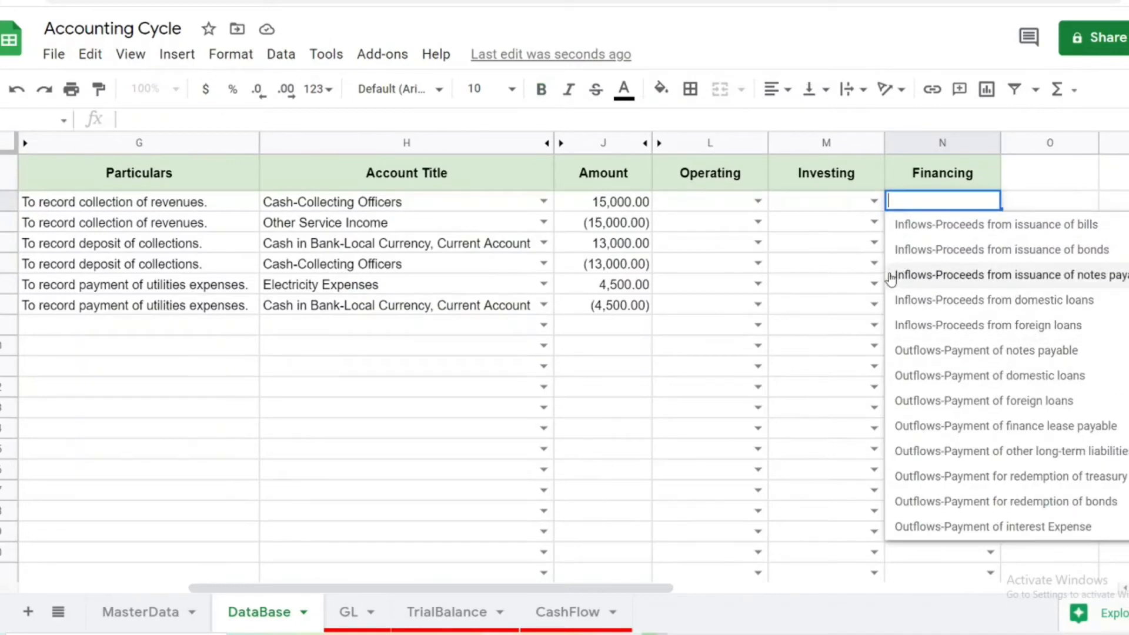
pyautogui.click(831, 247)
pyautogui.scroll(1, 926, 215)
pyautogui.click(932, 230)
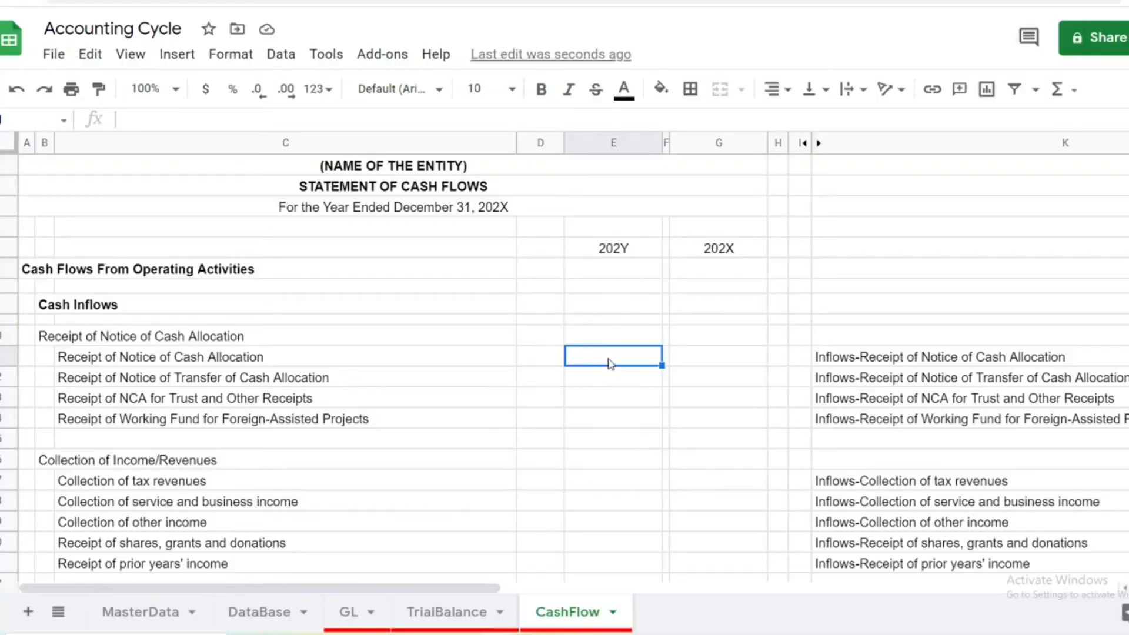
# - Start a SUMIF formula in E11 of the CashFlow sheet with DataBase!$L$3:$L as the range tested against the criterion
pyautogui.write('=sumi')
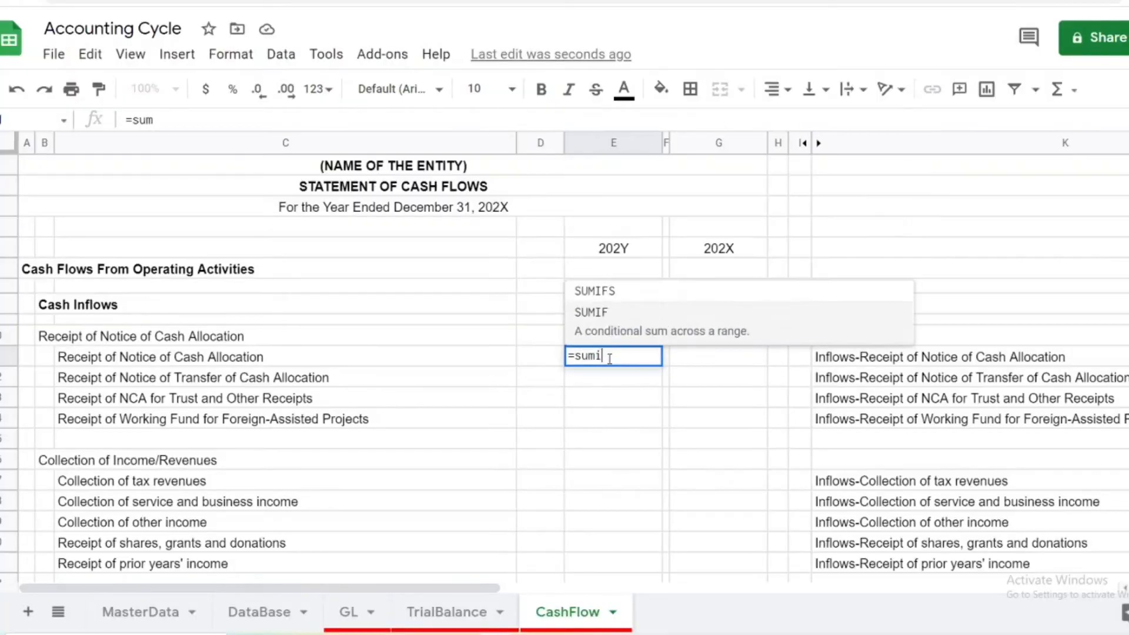
pyautogui.write('fs')
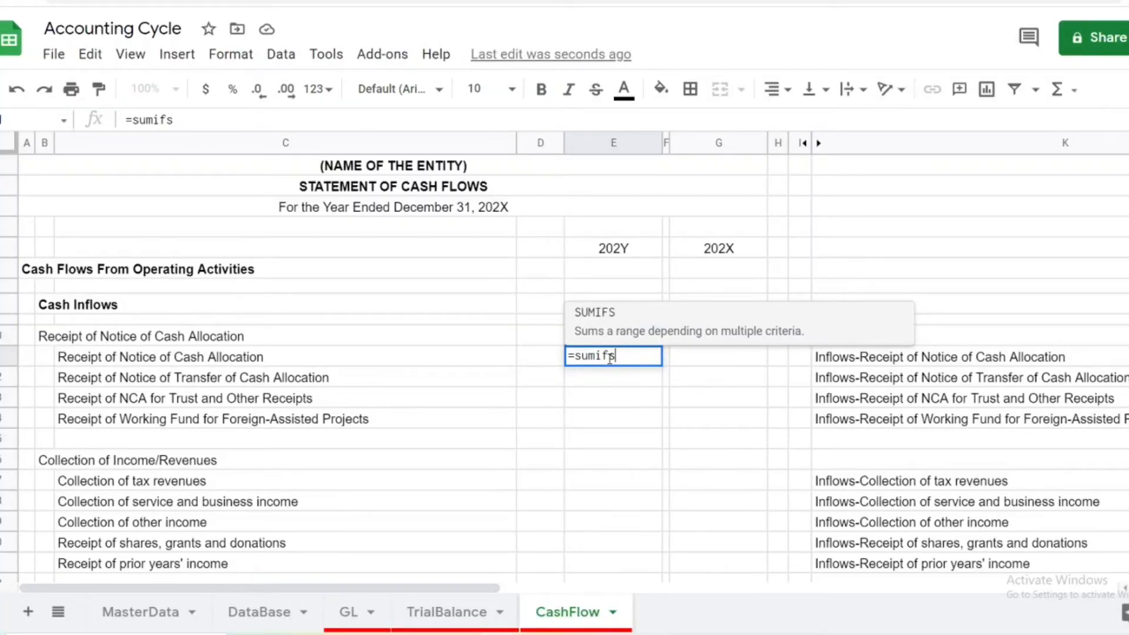
pyautogui.press('BackSpace')
pyautogui.write('(')
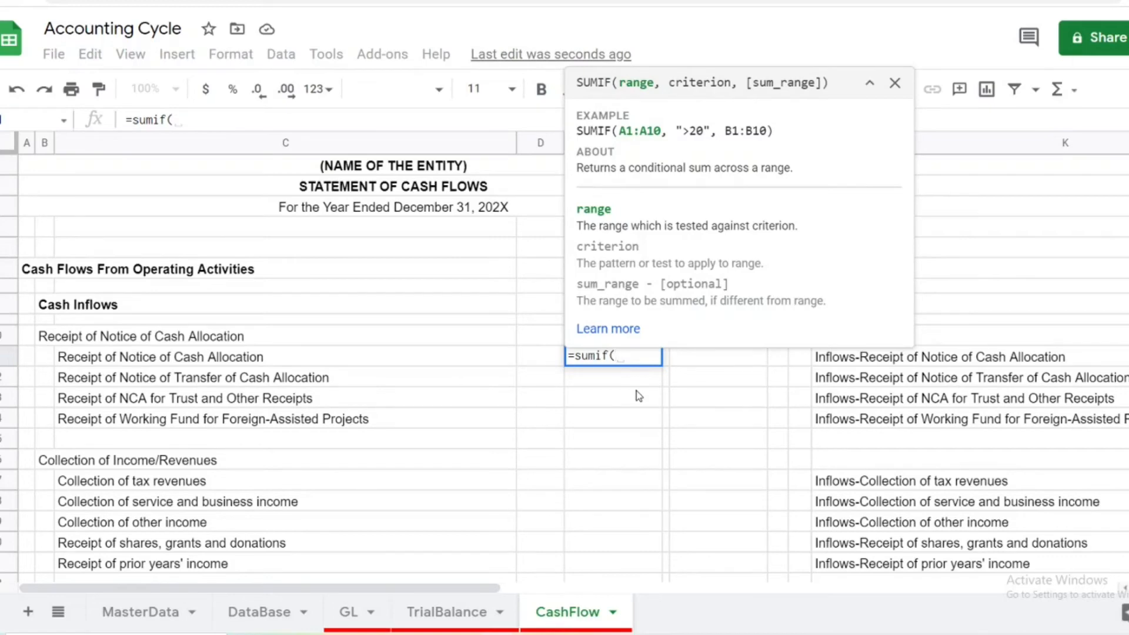
pyautogui.click(253, 614)
pyautogui.click(456, 227)
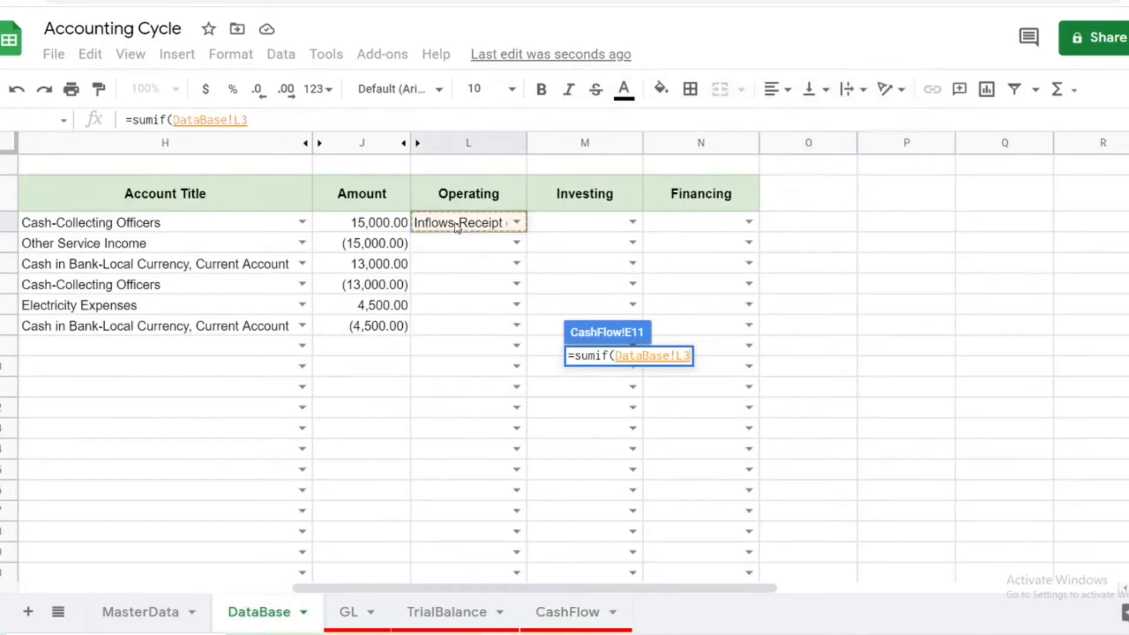
pyautogui.hotkey('shift', 'Down')
pyautogui.hotkey('ctrl', 'shift', 'Down')
pyautogui.press('BackSpace')
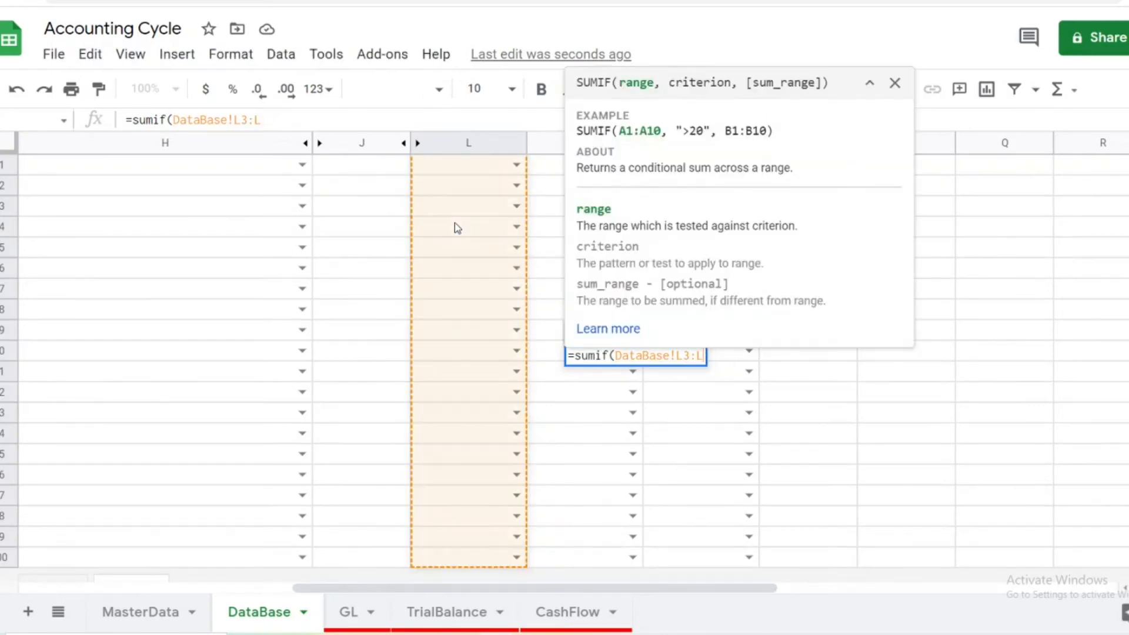
pyautogui.write(',')
# - Complete the SUMIF formula in E11 with K11 as the criterion and DataBase!$J$3:$J as the sum range
pyautogui.click(538, 612)
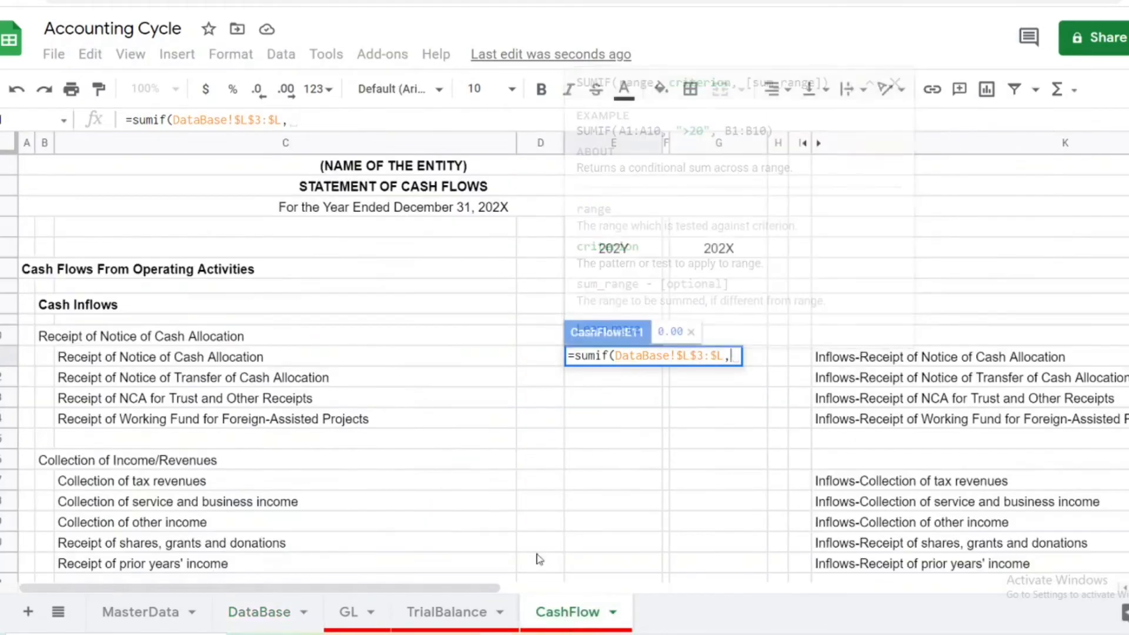
pyautogui.click(863, 361)
pyautogui.write(',')
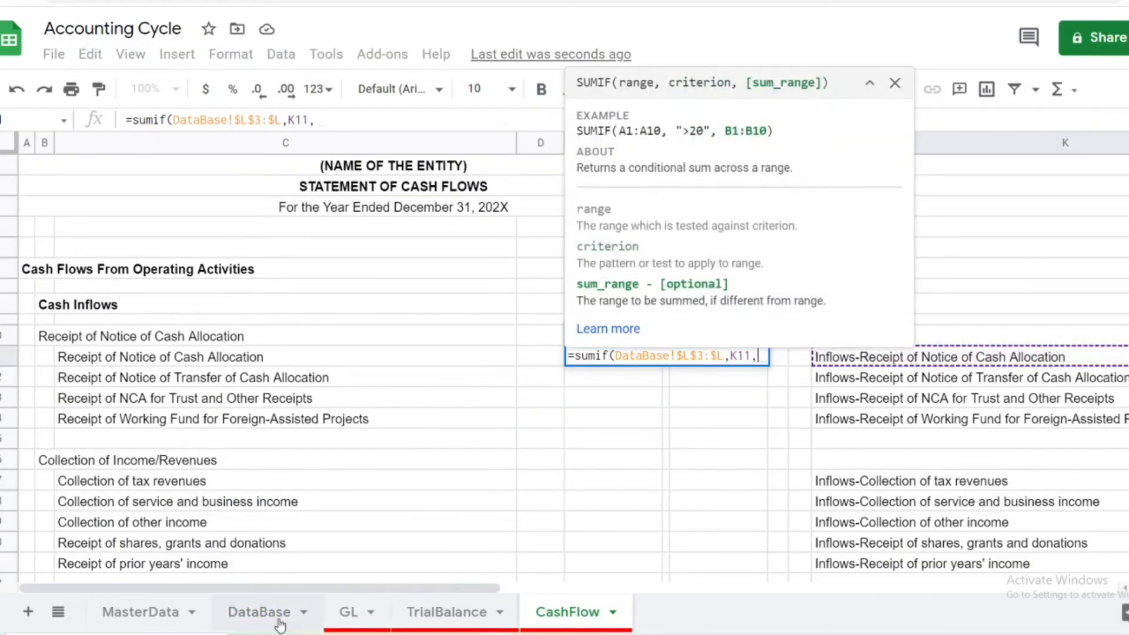
pyautogui.click(258, 613)
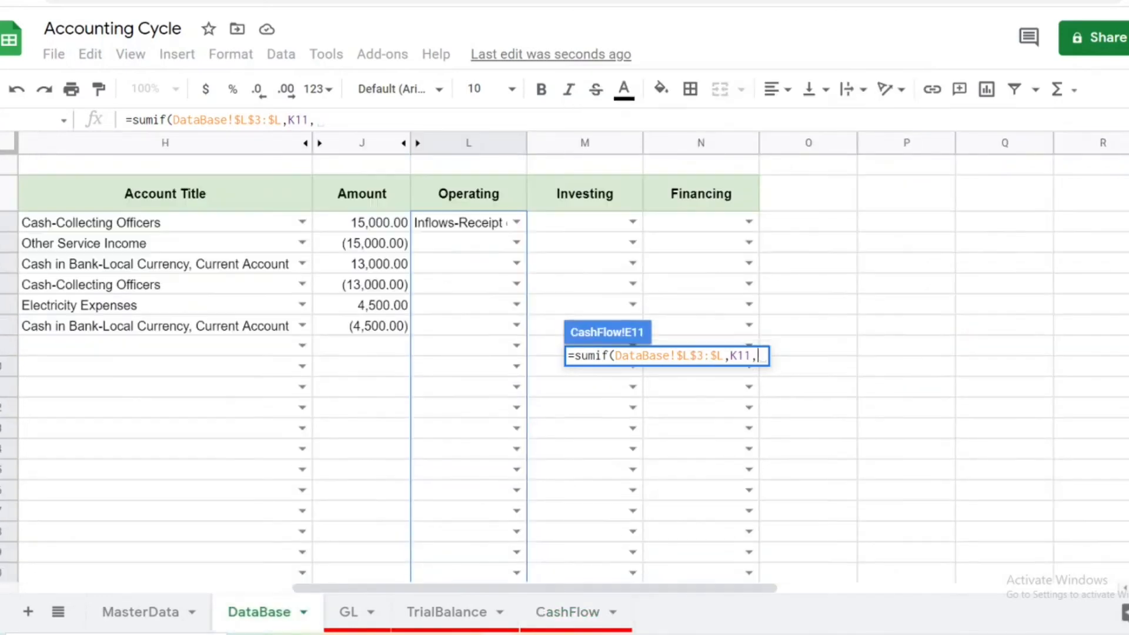
pyautogui.click(366, 229)
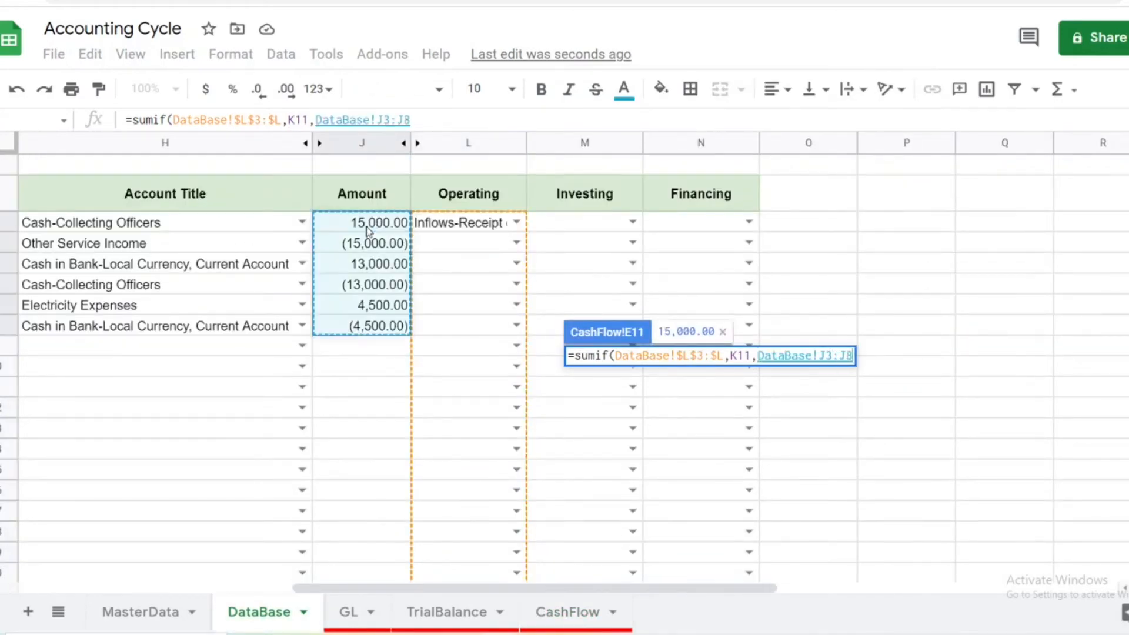
pyautogui.hotkey('ctrl', 'shift', 'Down')
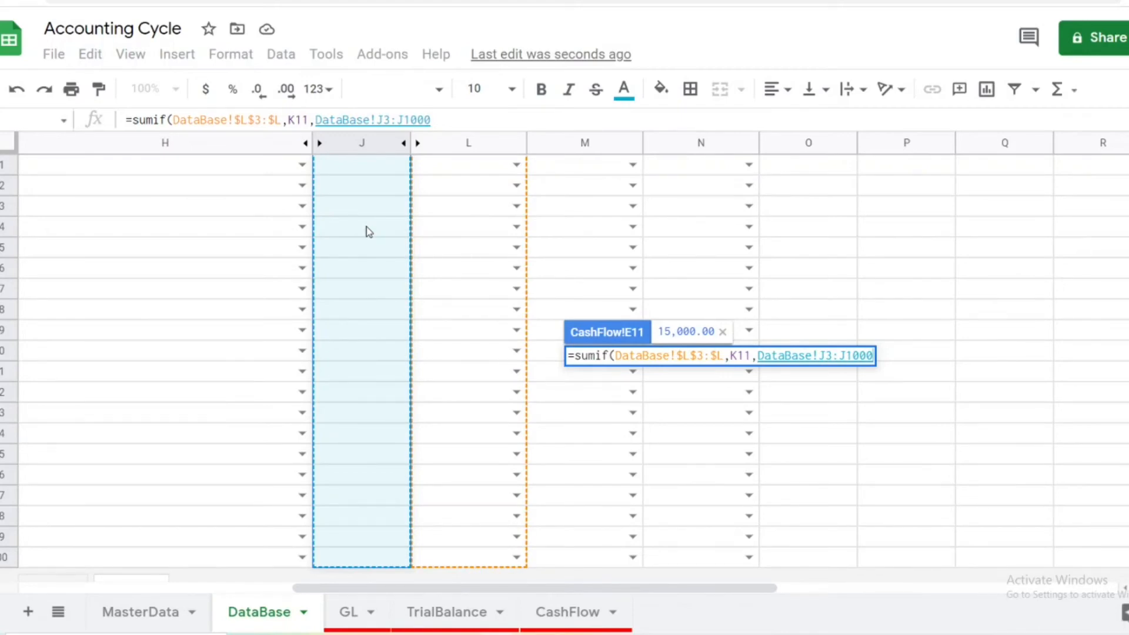
pyautogui.press('BackSpace')
pyautogui.press('BackSpace')
pyautogui.press('BackSpace')
pyautogui.press('BackSpace')
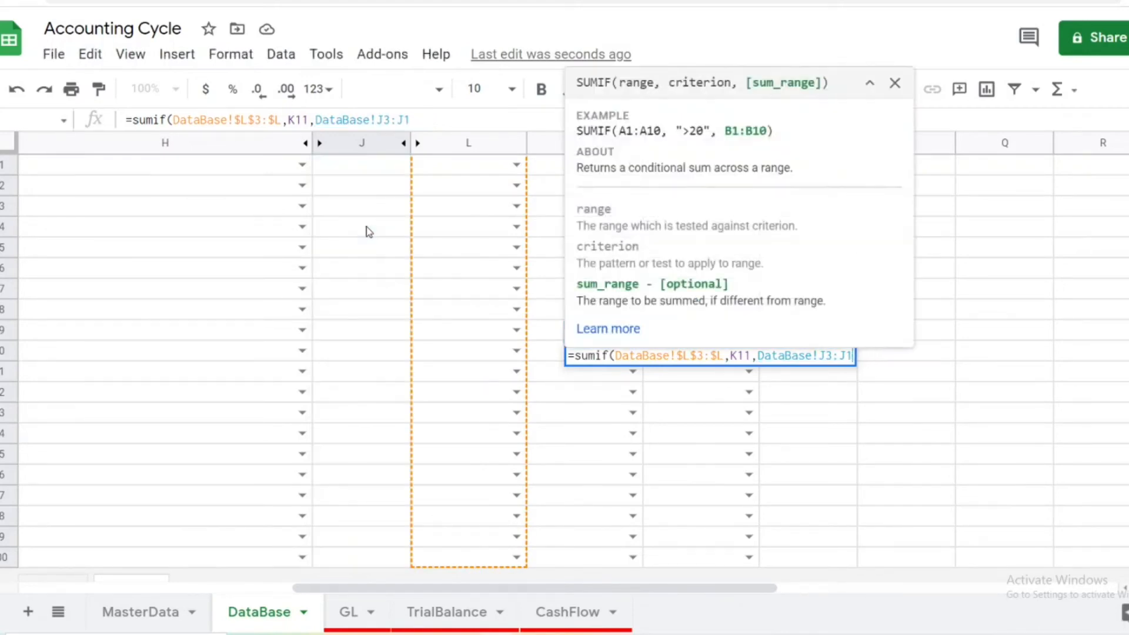
pyautogui.press('F4')
pyautogui.write(')')
pyautogui.press('Return')
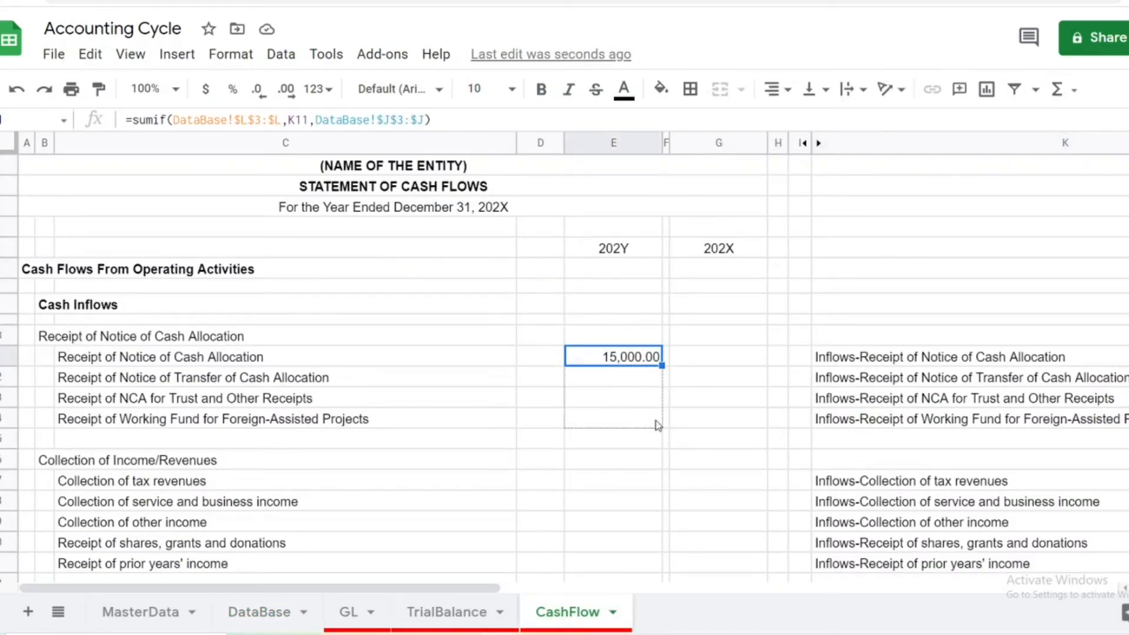
# - Fill the SUMIF formula down to E14 and copy it into E17:E21 under Collection of Income/Revenues
pyautogui.moveTo(655, 421); pyautogui.dragTo(655, 421)
pyautogui.click(625, 396)
pyautogui.hotkey('ctrl', 'c')
pyautogui.scroll(-1, 629, 405)
pyautogui.moveTo(622, 383); pyautogui.dragTo(622, 464)
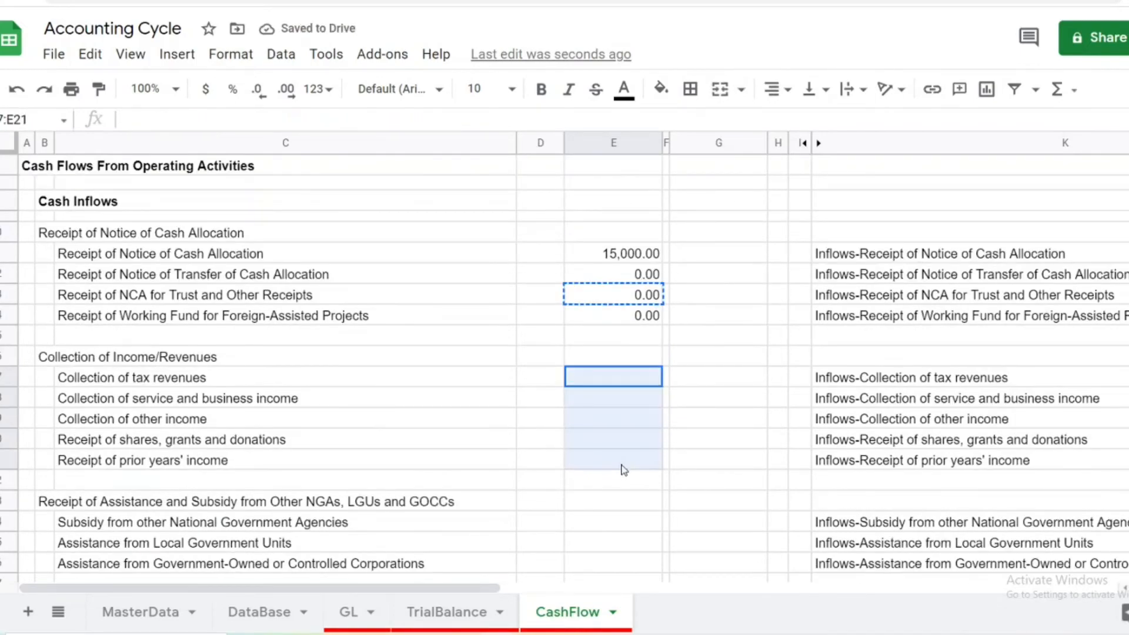
pyautogui.hotkey('ctrl', 'v')
# - Paste the SUMIF formula into column E for the assistance and subsidy receipts, Collection of Receivables and Receipt of Inter-Agency Fund Transfers rows
pyautogui.scroll(-3, 620, 459)
pyautogui.moveTo(610, 361); pyautogui.dragTo(616, 399)
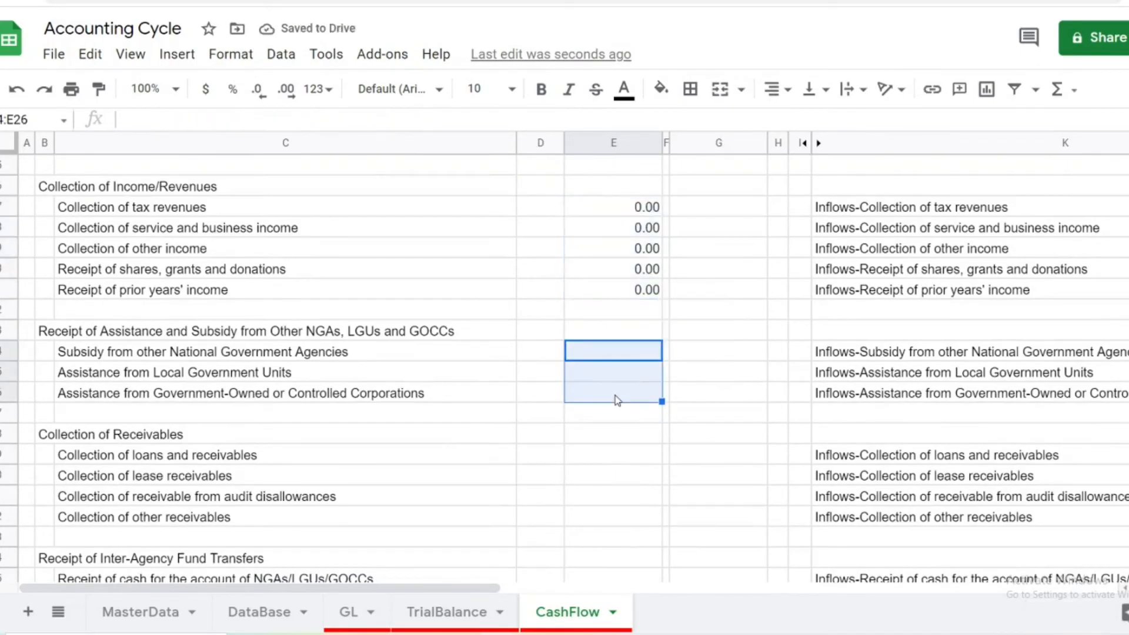
pyautogui.hotkey('ctrl', 'v')
pyautogui.scroll(-2, 617, 396)
pyautogui.moveTo(614, 311); pyautogui.dragTo(638, 448)
pyautogui.hotkey('ctrl', 'v')
pyautogui.scroll(-1, 637, 374)
pyautogui.hotkey('ctrl', 'v')
# - Paste the SUMIF formula into E40:E44 for Trust Receipts, E47:E58 for Other Receipts and E61:E63 for Adjustments
pyautogui.scroll(-2, 625, 398)
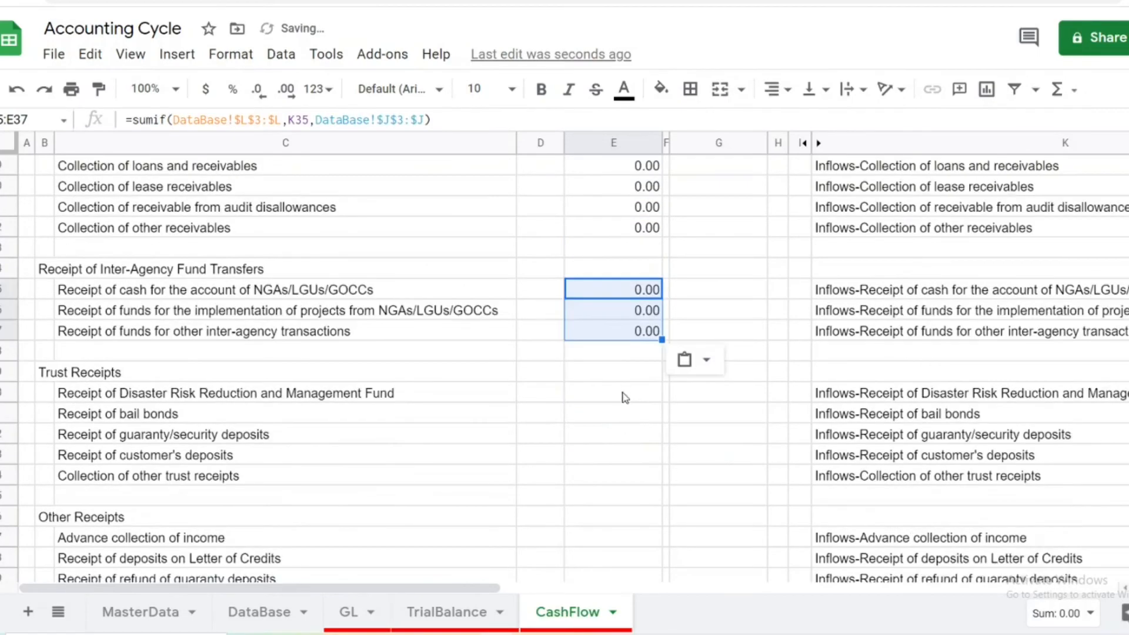
pyautogui.moveTo(624, 397); pyautogui.dragTo(627, 471)
pyautogui.hotkey('ctrl', 'v')
pyautogui.scroll(-3, 635, 411)
pyautogui.moveTo(640, 334); pyautogui.dragTo(609, 566)
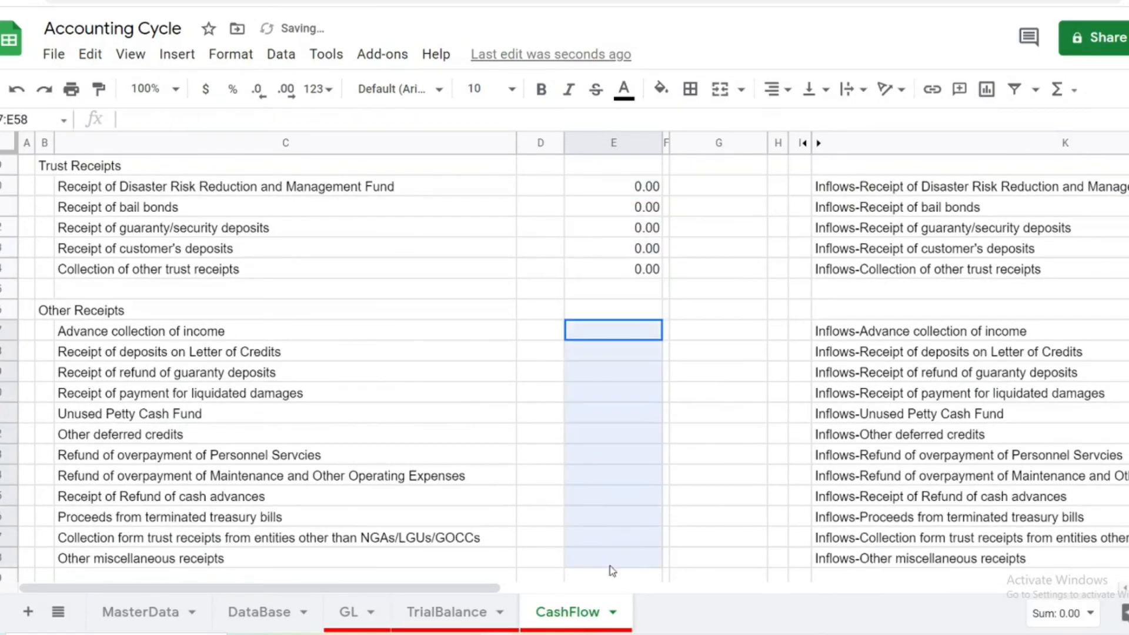
pyautogui.scroll(-3, 611, 529)
pyautogui.hotkey('ctrl', 'v')
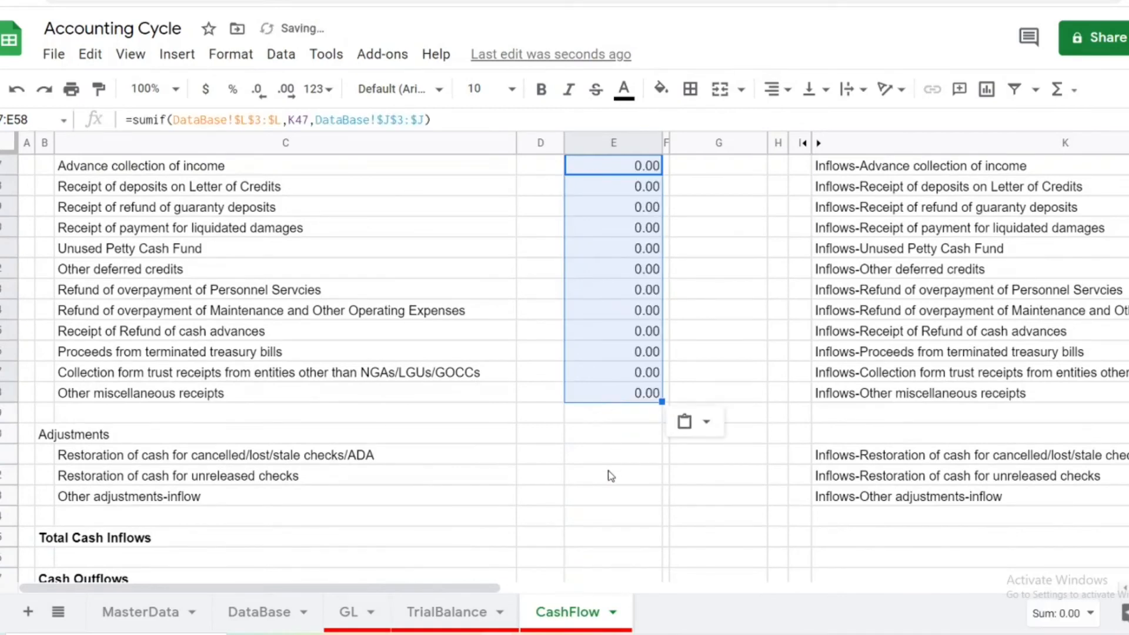
pyautogui.moveTo(611, 455); pyautogui.dragTo(618, 496)
pyautogui.hotkey('ctrl', 'v')
# - Paste the SUMIF formula into E70 for Remittance to National Treasury, E73:E77 for Payment of Expenses and E80:E84 for Purchase of Inventories
pyautogui.scroll(-5, 637, 461)
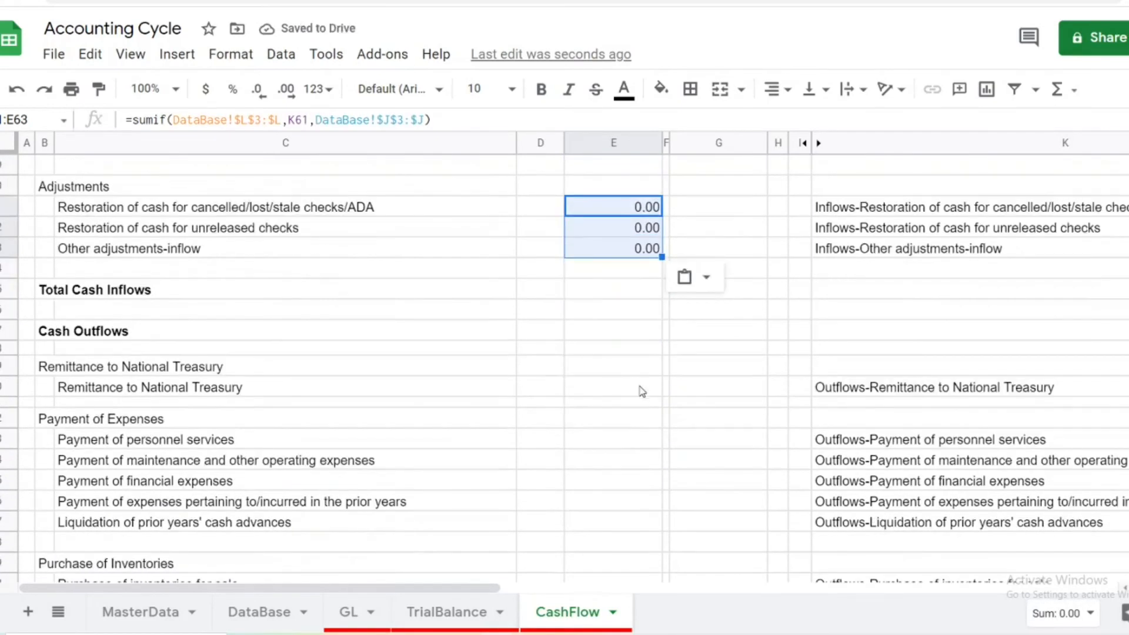
pyautogui.click(642, 391)
pyautogui.hotkey('ctrl', 'v')
pyautogui.scroll(-3, 661, 360)
pyautogui.moveTo(620, 292); pyautogui.dragTo(635, 383)
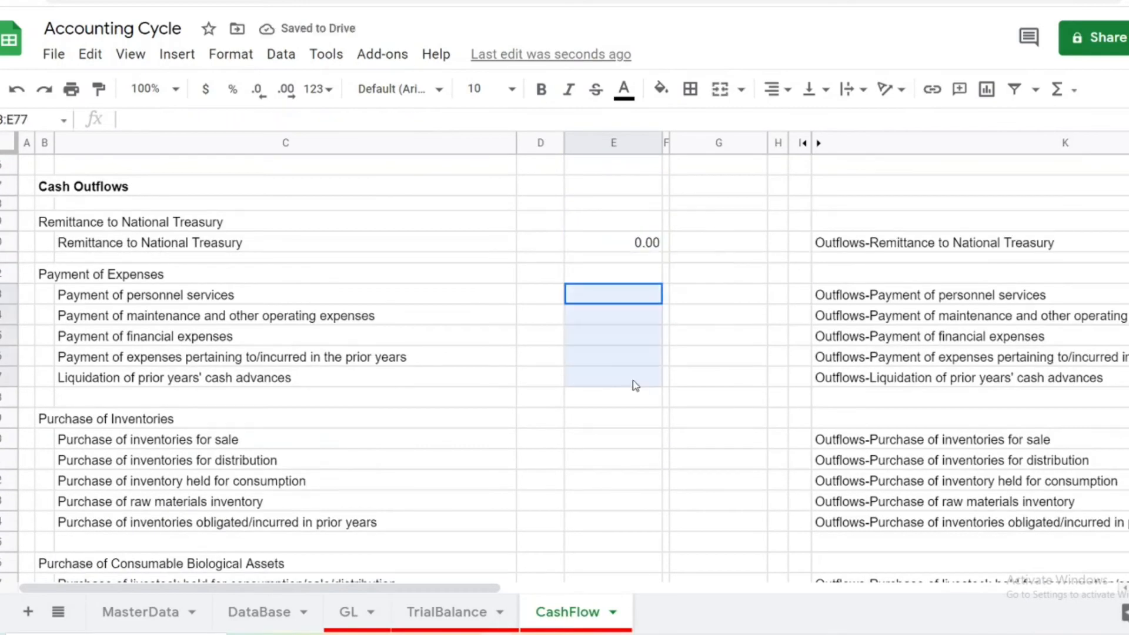
pyautogui.hotkey('ctrl', 'v')
pyautogui.scroll(-3, 638, 406)
pyautogui.moveTo(637, 331); pyautogui.dragTo(643, 414)
pyautogui.hotkey('ctrl', 'v')
# - Paste the SUMIF formula into column E for the Purchase of Consumable Biological Assets, Grant of Cash Advances and Prepayments rows
pyautogui.scroll(-3, 638, 386)
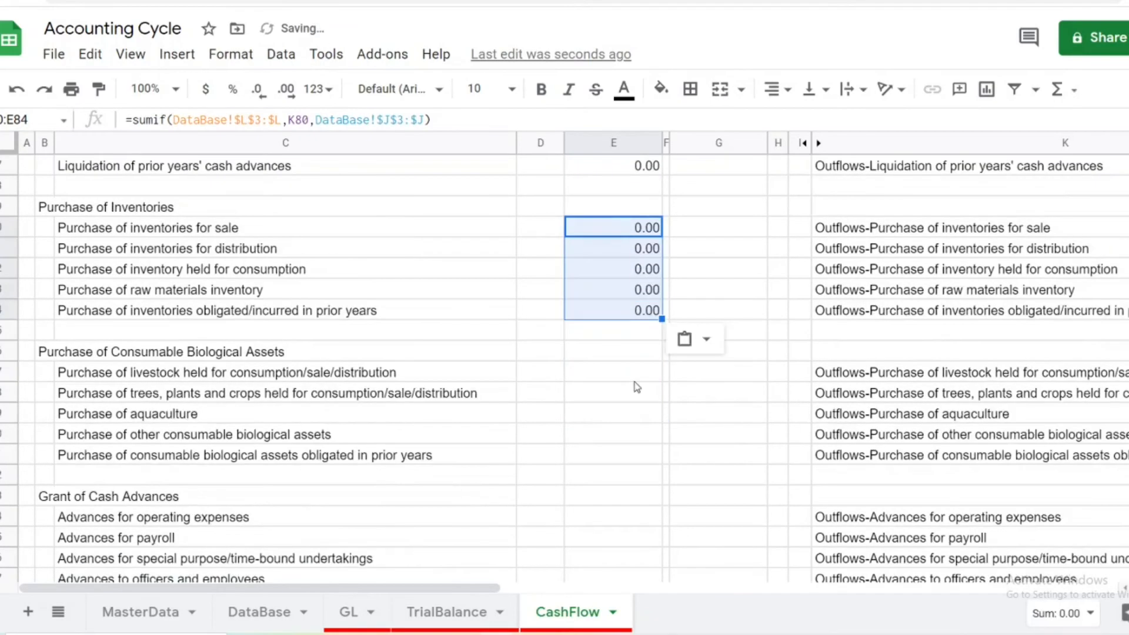
pyautogui.moveTo(635, 372); pyautogui.dragTo(641, 456)
pyautogui.hotkey('ctrl', 'v')
pyautogui.scroll(-3, 639, 450)
pyautogui.moveTo(641, 373); pyautogui.dragTo(648, 457)
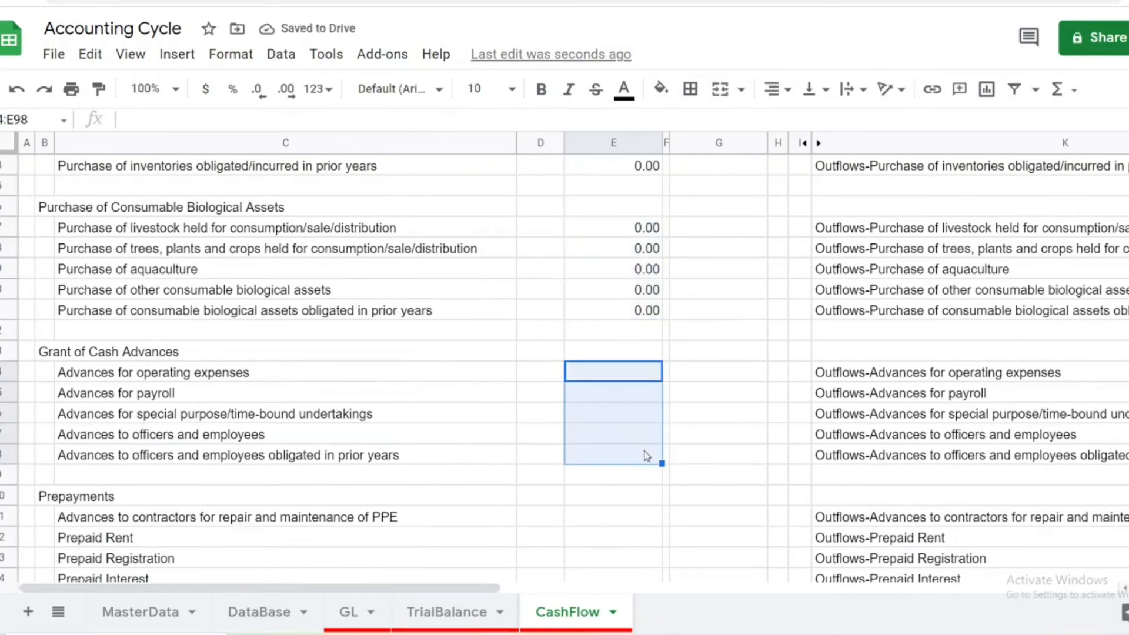
pyautogui.hotkey('ctrl', 'v')
pyautogui.scroll(-3, 635, 431)
pyautogui.moveTo(635, 372); pyautogui.dragTo(644, 498)
pyautogui.hotkey('ctrl', 'v')
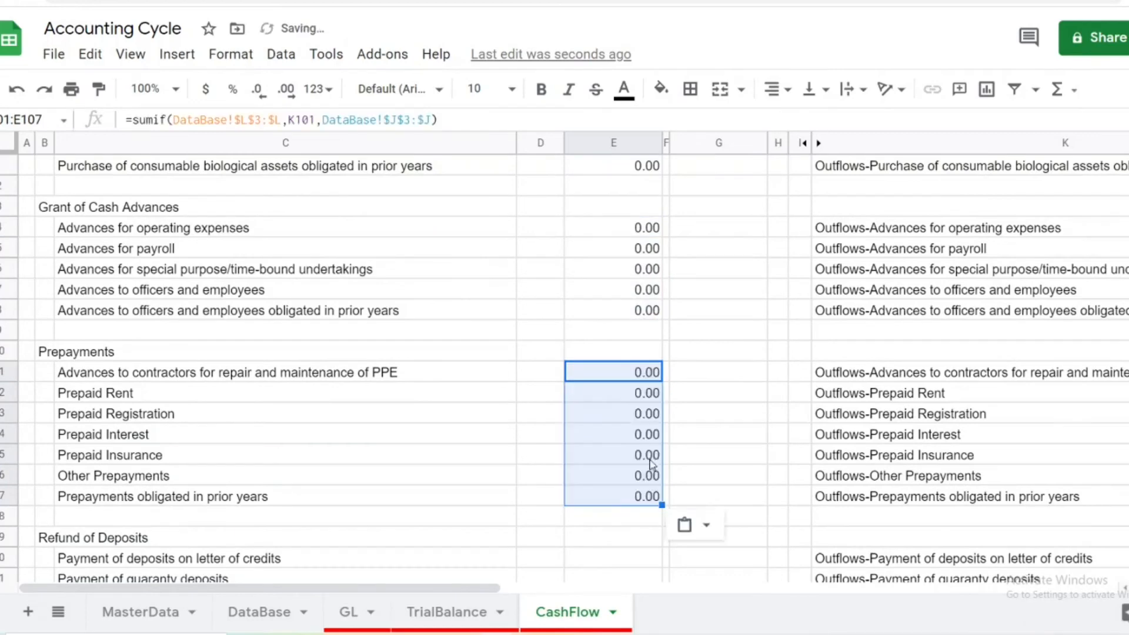
# - Paste the SUMIF formula into E110:E113 for Refund of Deposits and E116:E119 for Remittance of Personnel Benefit Contributions
pyautogui.scroll(-3, 641, 470)
pyautogui.moveTo(630, 417); pyautogui.dragTo(639, 477)
pyautogui.hotkey('ctrl', 'v')
pyautogui.scroll(-3, 647, 459)
pyautogui.moveTo(637, 392); pyautogui.dragTo(640, 518)
pyautogui.hotkey('ctrl', 'v')
# - Paste the SUMIF formula into E122:E127 for Grant of Financial Assistance/Subsidy and E130:E133 for Release of Inter-Agency Fund Transfers
pyautogui.scroll(-3, 636, 454)
pyautogui.click(622, 416)
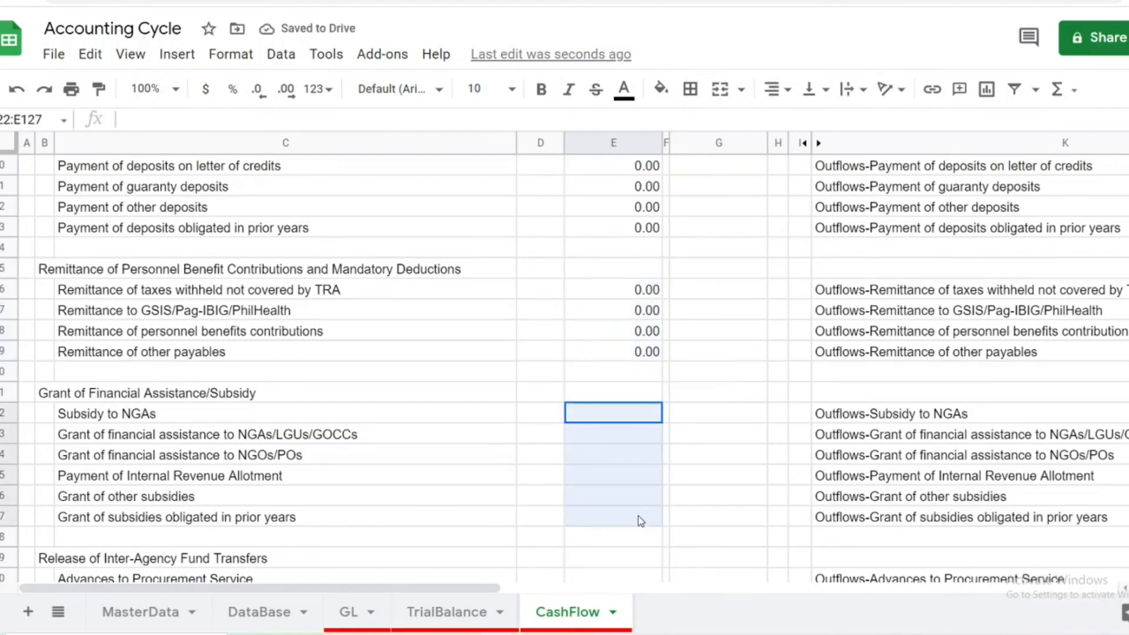
pyautogui.hotkey('ctrl', 'v')
pyautogui.scroll(-3, 637, 516)
pyautogui.moveTo(641, 434); pyautogui.dragTo(651, 494)
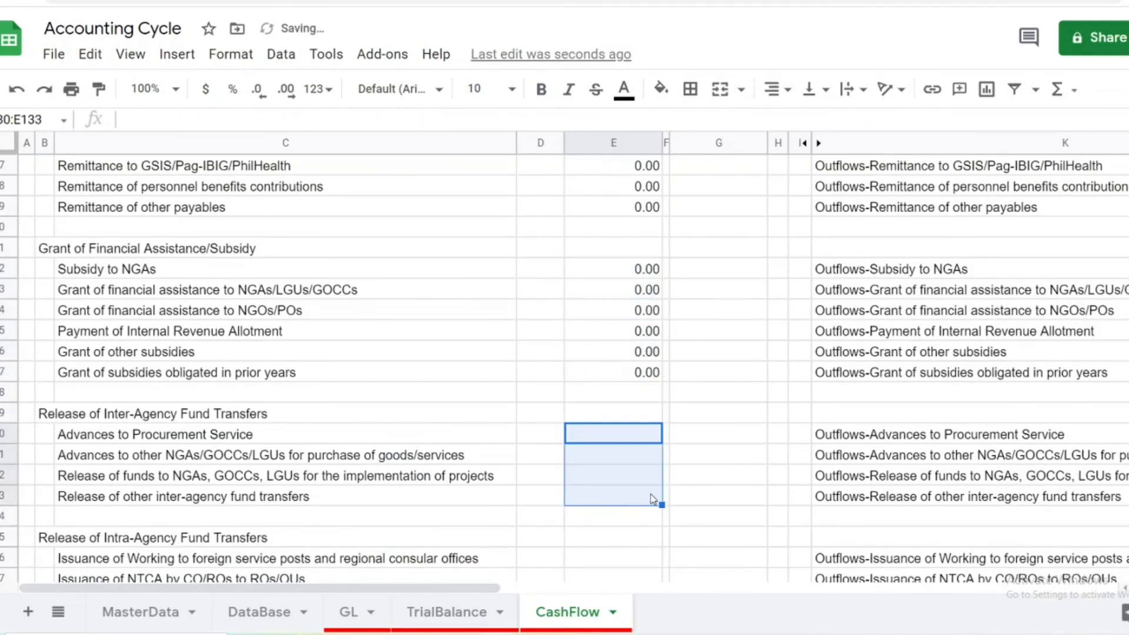
pyautogui.hotkey('ctrl', 'v')
# - Paste the SUMIF formula into E136:E138 for Release of Intra-Agency Fund Transfers and E141:E147 for Other Disbursements
pyautogui.scroll(-3, 640, 447)
pyautogui.moveTo(637, 421); pyautogui.dragTo(640, 471)
pyautogui.hotkey('ctrl', 'v')
pyautogui.scroll(-3, 635, 447)
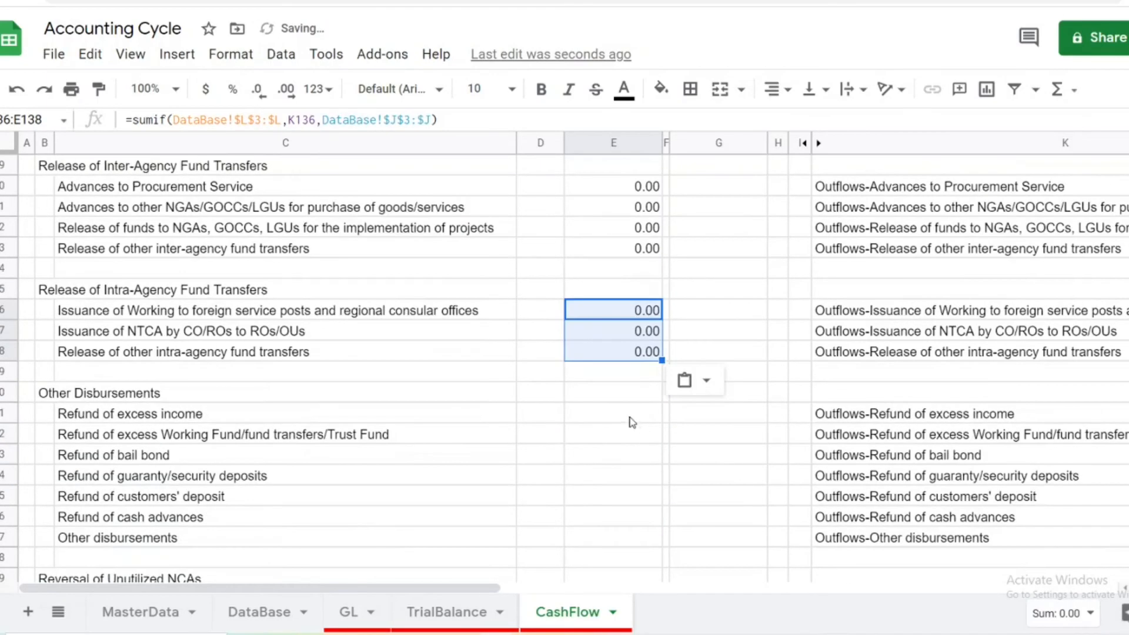
pyautogui.moveTo(631, 422); pyautogui.dragTo(640, 537)
pyautogui.hotkey('ctrl', 'v')
# - Paste the SUMIF formula into E150 for Reversal of Unutilized NCAs and E153:E157 for the outflow Adjustments
pyautogui.scroll(-3, 640, 517)
pyautogui.click(641, 393)
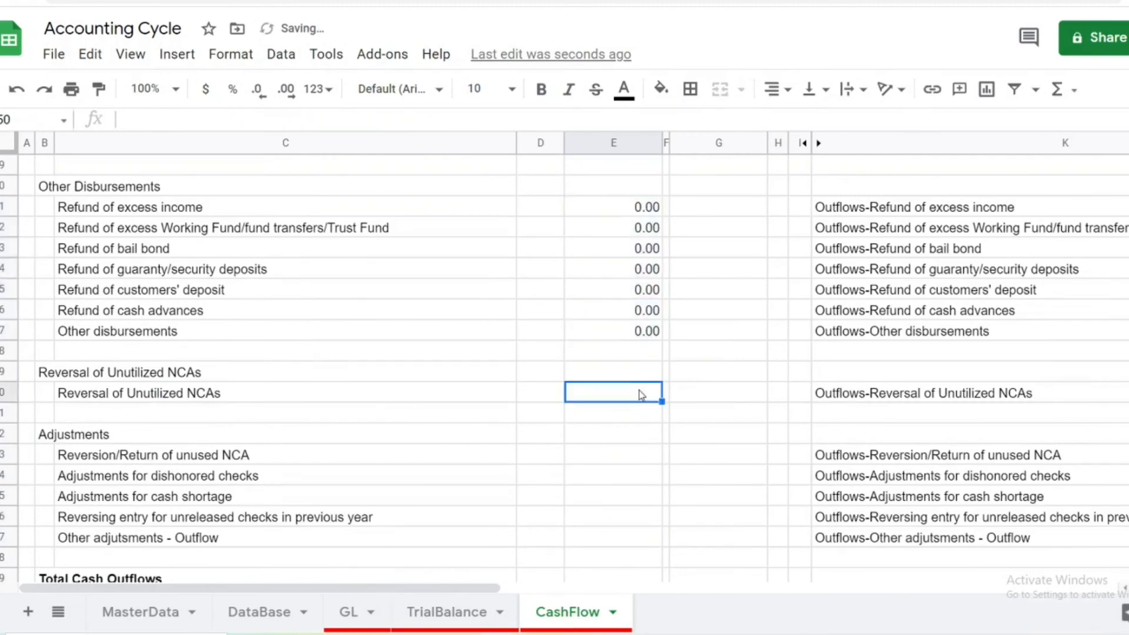
pyautogui.hotkey('ctrl', 'v')
pyautogui.scroll(-2, 637, 396)
pyautogui.moveTo(639, 351); pyautogui.dragTo(645, 443)
pyautogui.hotkey('ctrl', 'v')
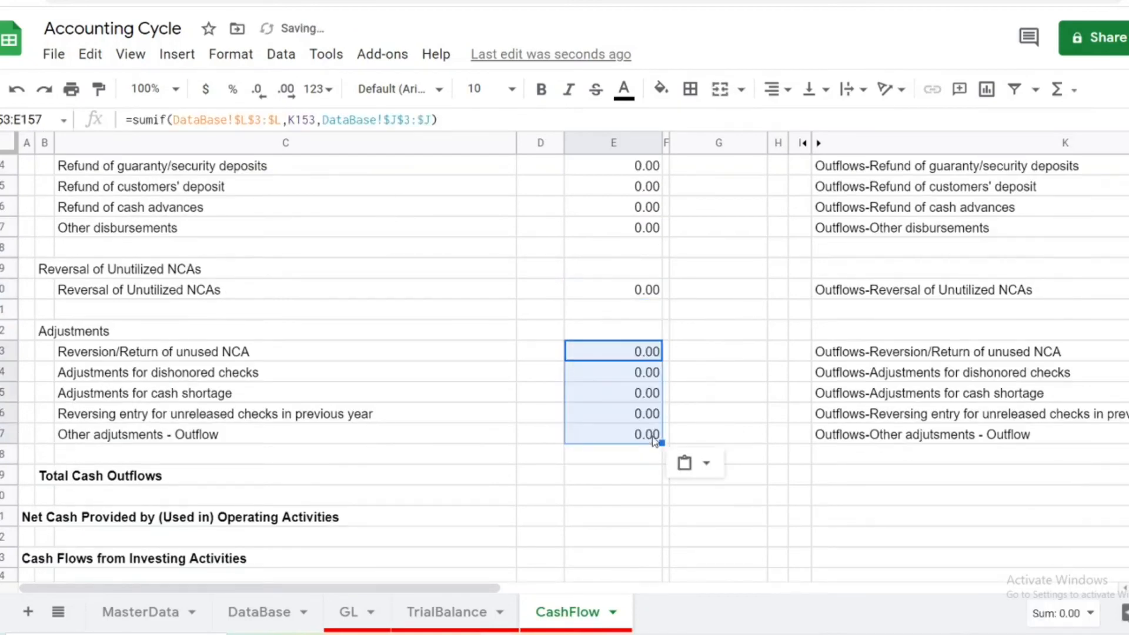
pyautogui.click(632, 483)
pyautogui.scroll(-3, 635, 471)
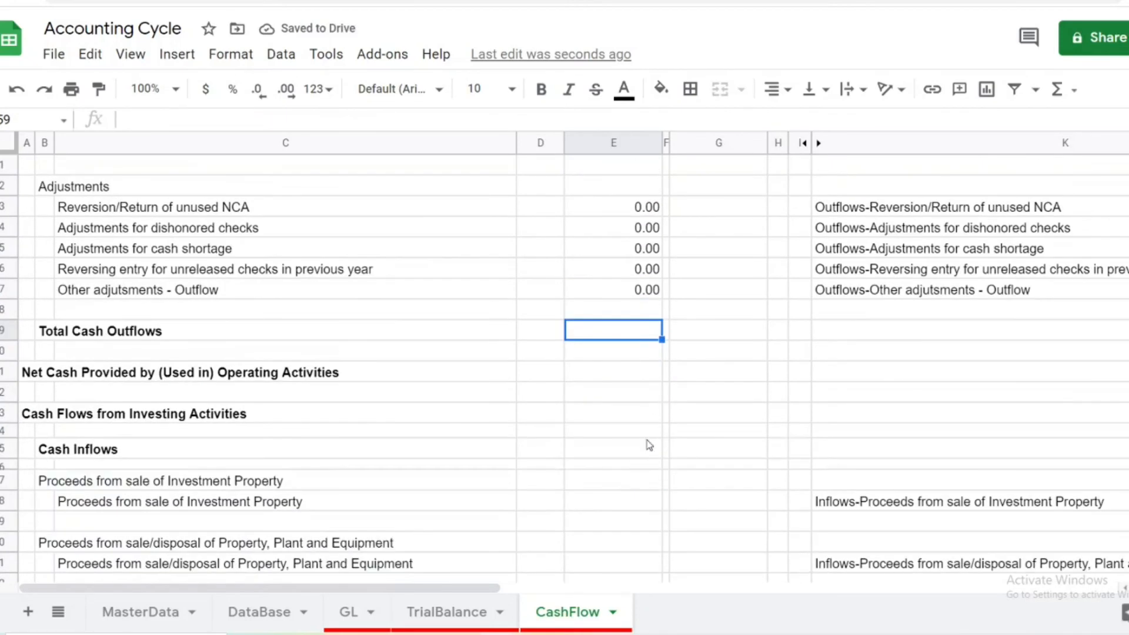
# - Begin a SUMIF formula in E168 for Proceeds from sale of Investment Property, using DataBase!$M$3:$M as the range
pyautogui.click(638, 500)
pyautogui.scroll(-1, 647, 488)
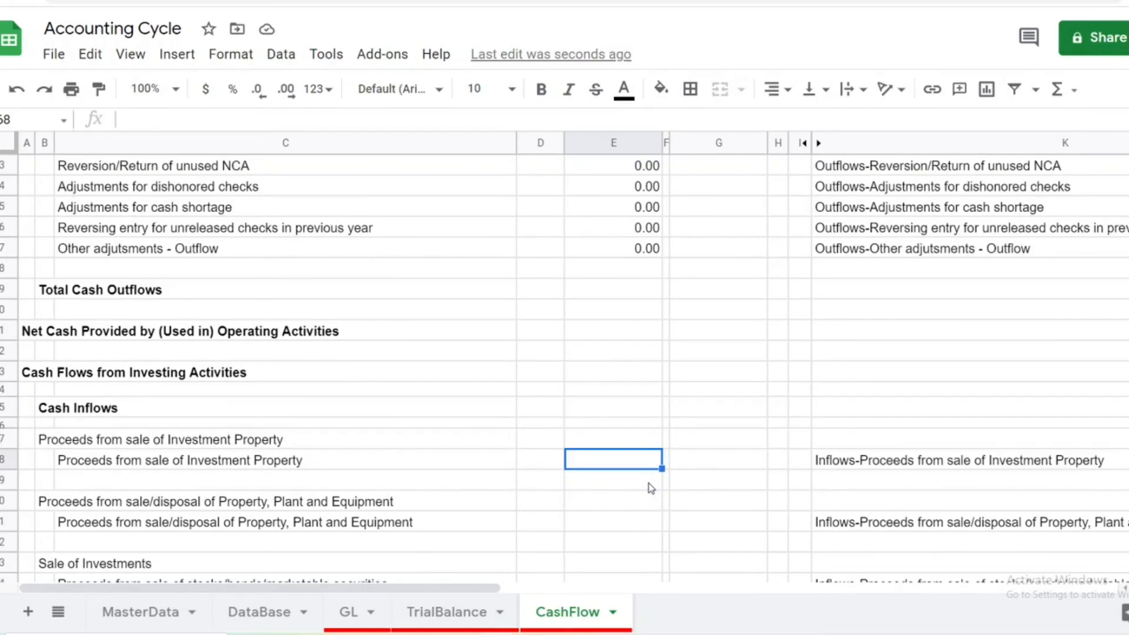
pyautogui.write('=sumif(')
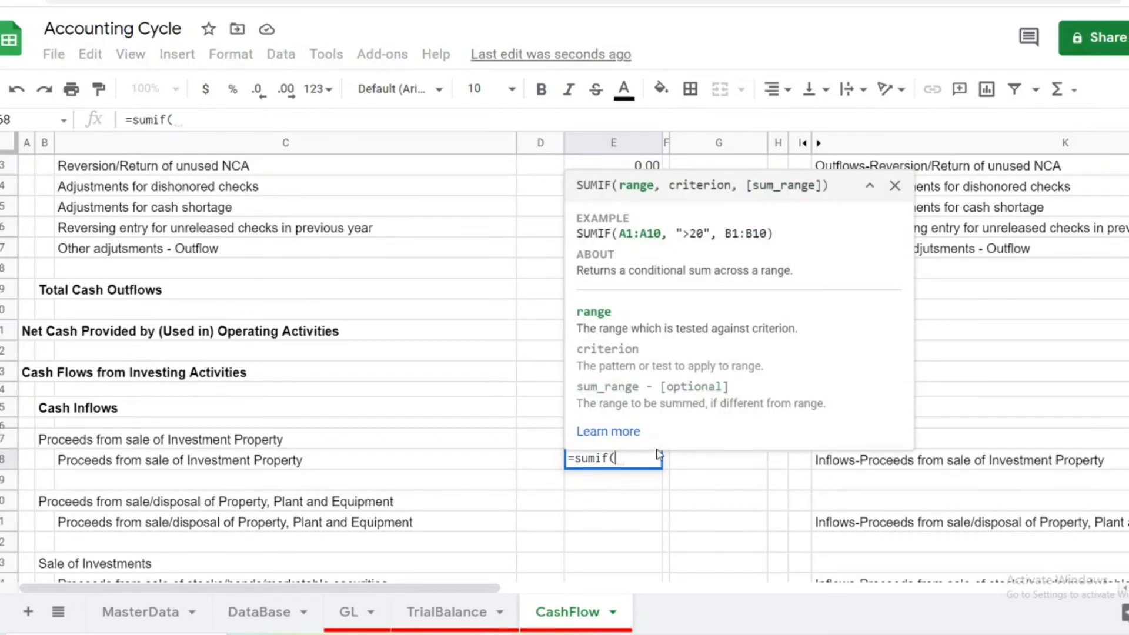
pyautogui.click(254, 613)
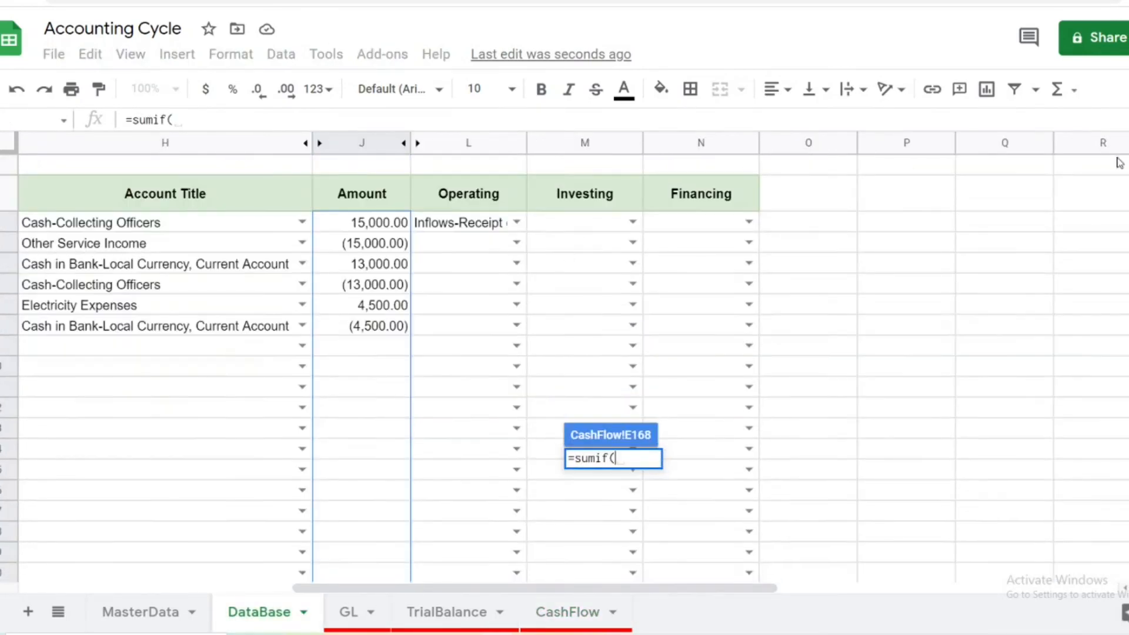
pyautogui.click(577, 231)
pyautogui.hotkey('ctrl', 'shift', 'Down')
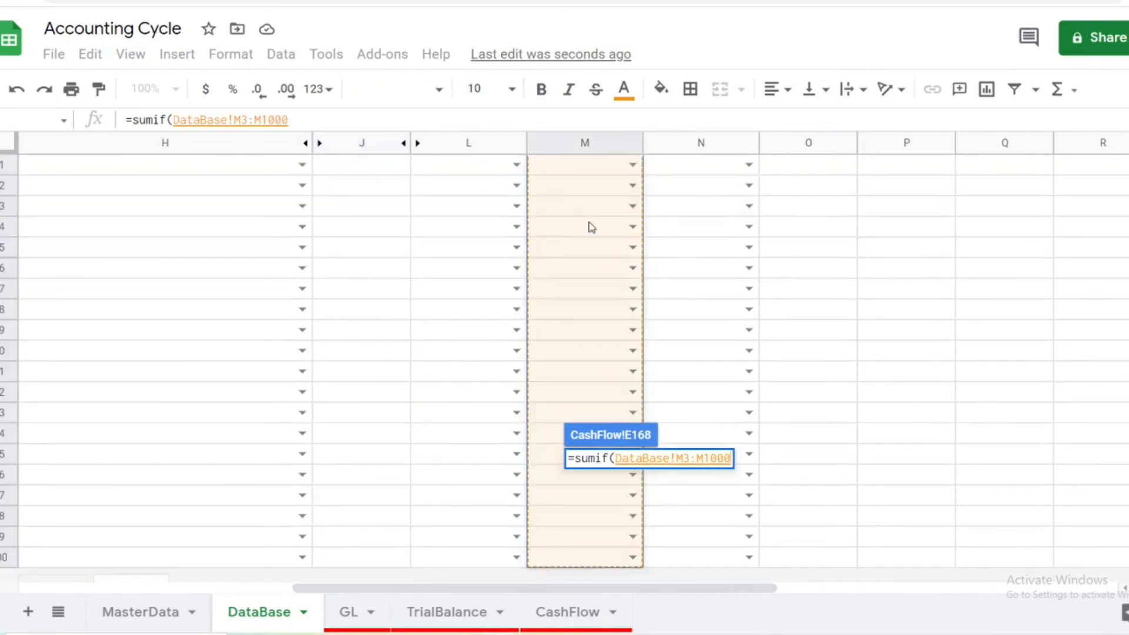
pyautogui.press('BackSpace')
pyautogui.write(',')
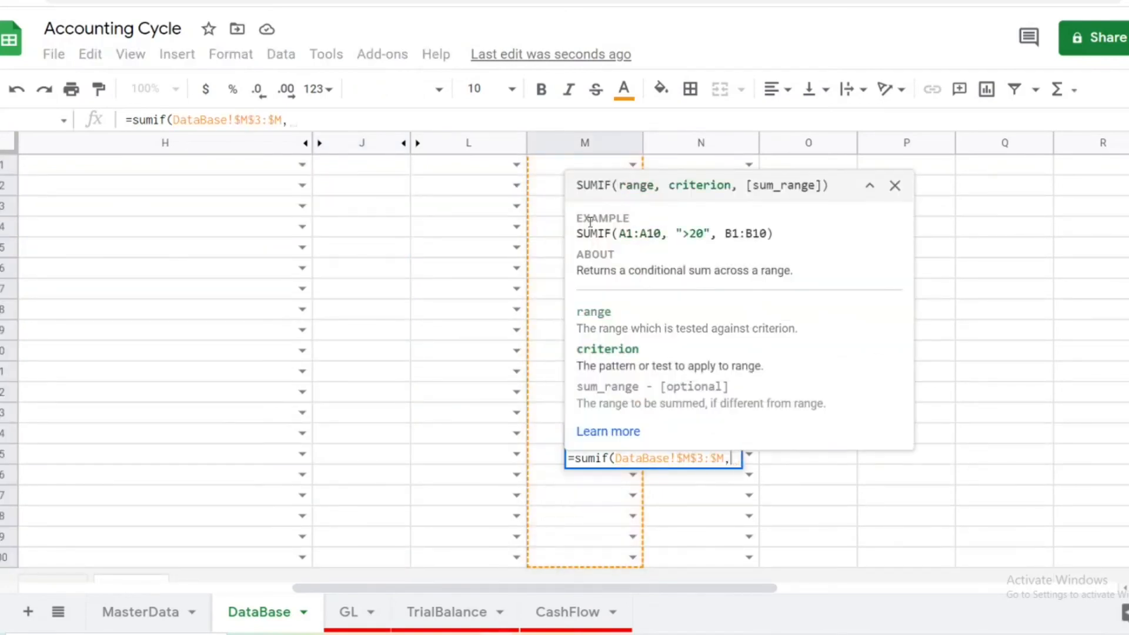
# - Complete the E168 SUMIF formula with K168 as the criterion and DataBase!$J$3:$J as the sum range
pyautogui.click(575, 626)
pyautogui.click(866, 466)
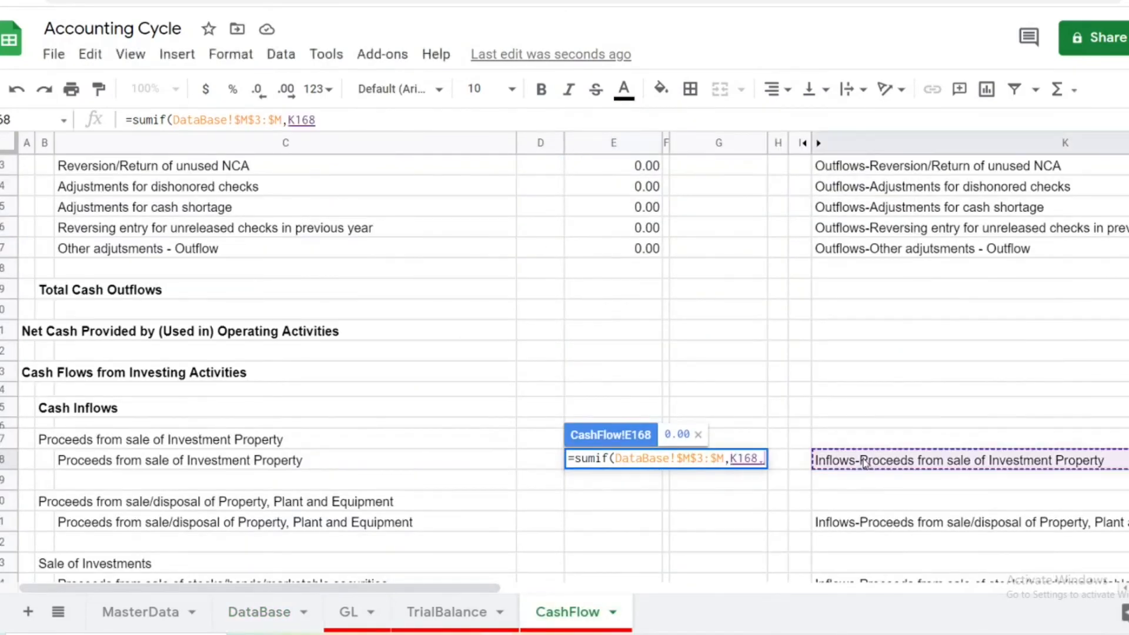
pyautogui.write(',')
pyautogui.click(259, 612)
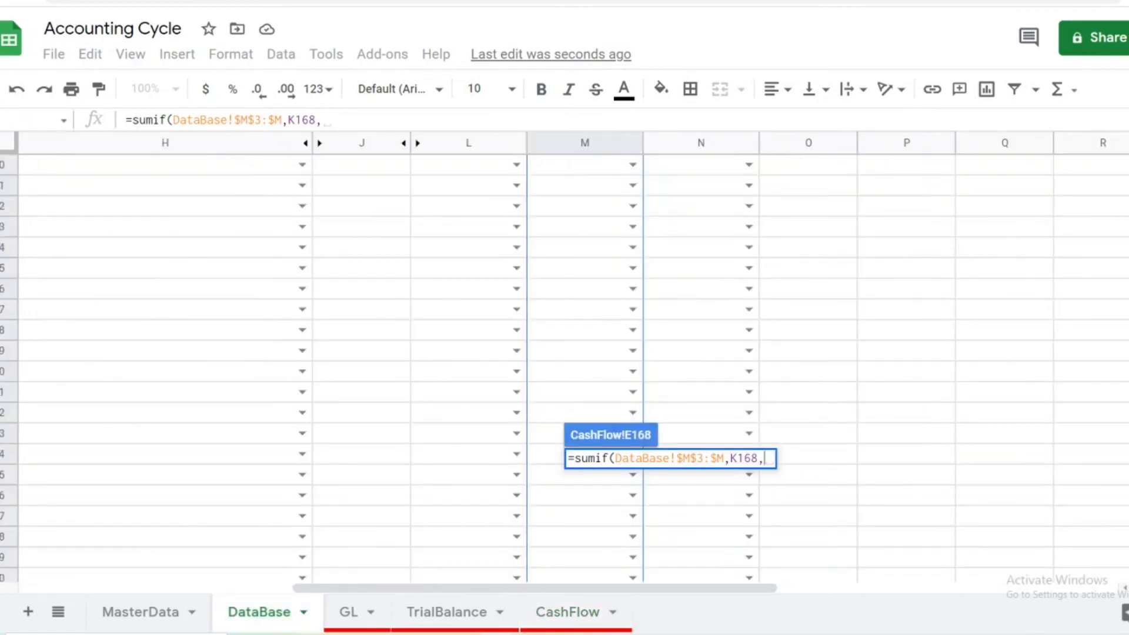
pyautogui.click(390, 225)
pyautogui.hotkey('ctrl', 'shift', 'Down')
pyautogui.press('BackSpace')
pyautogui.press('BackSpace')
pyautogui.press('BackSpace')
pyautogui.press('BackSpace')
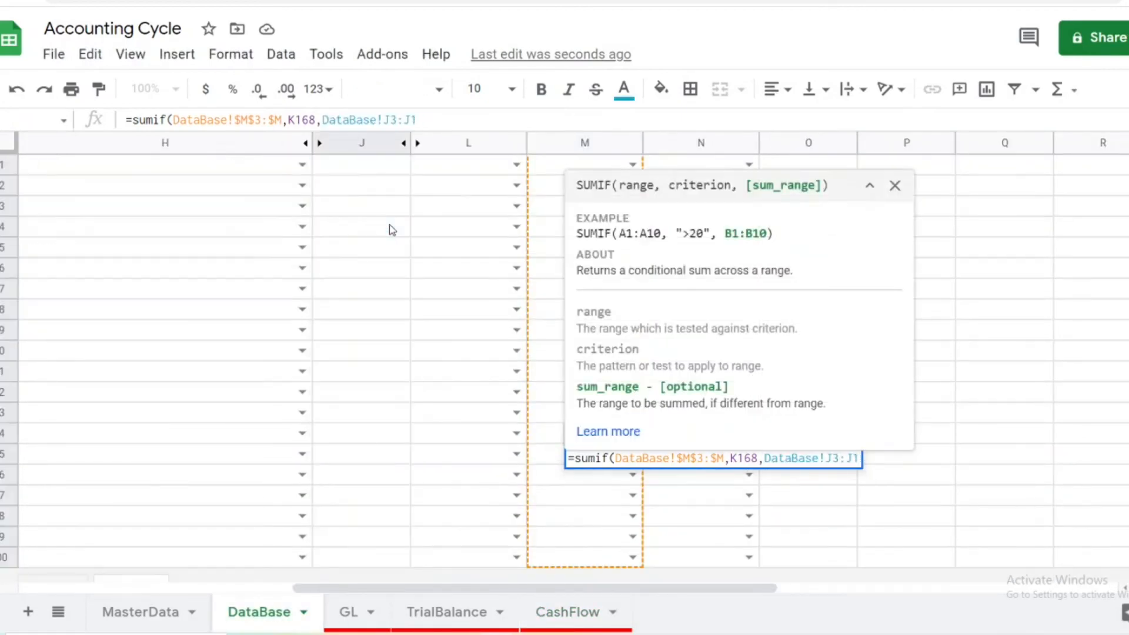
pyautogui.press('F4')
pyautogui.write(')')
pyautogui.press('Return')
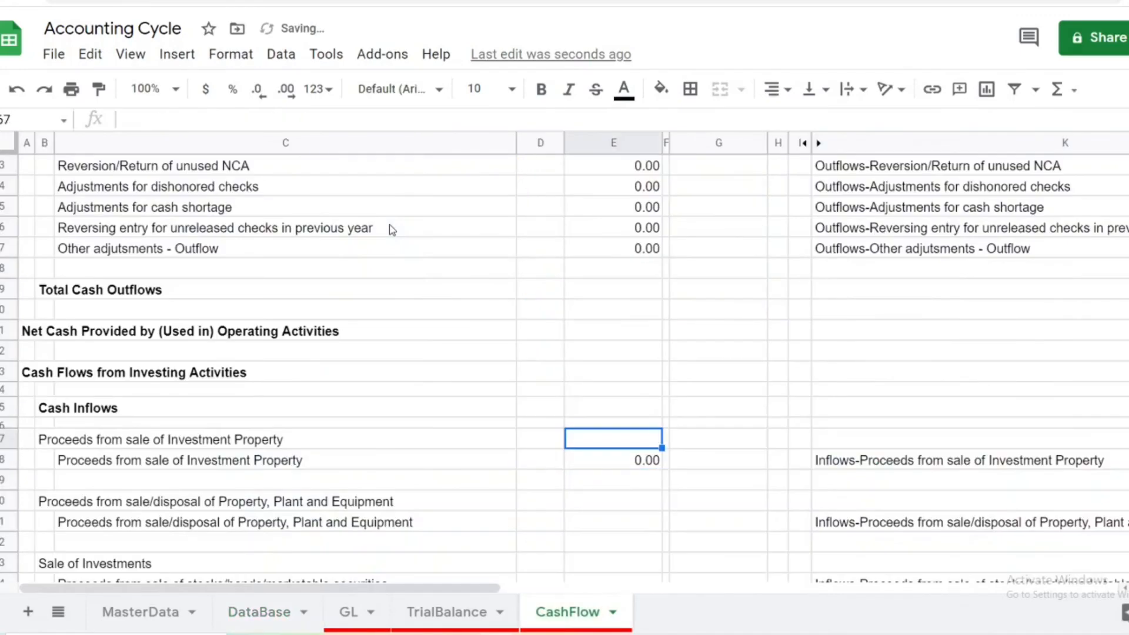
# - Copy the E168 formula into E171 for Property, Plant and Equipment proceeds and E174:E177 for Sale of Investments
pyautogui.click(653, 464)
pyautogui.scroll(-3, 656, 447)
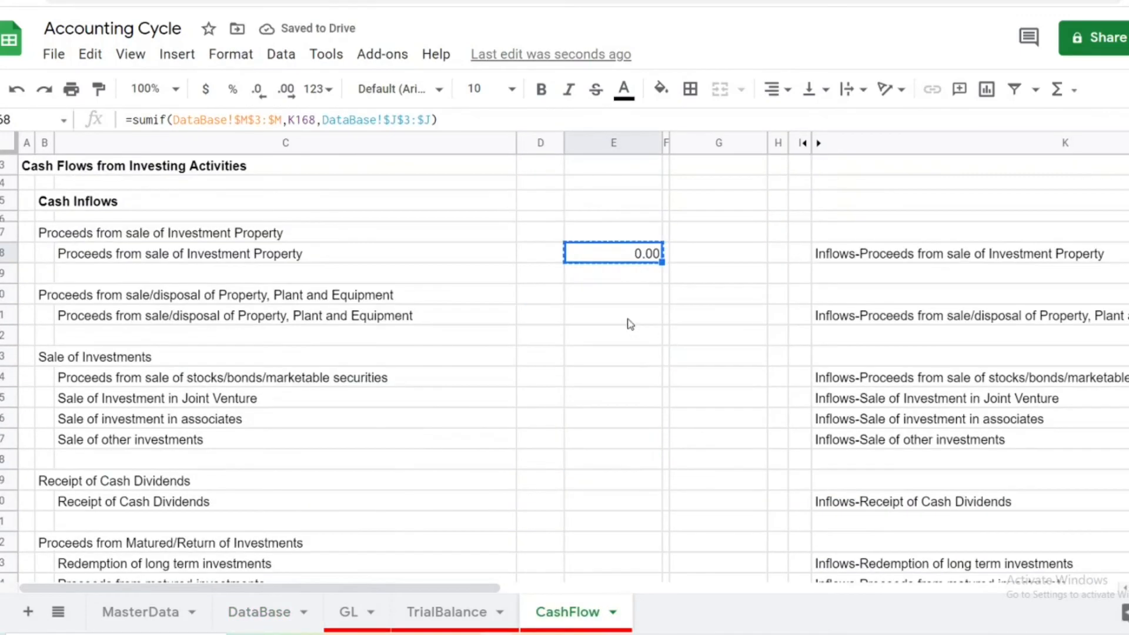
pyautogui.click(627, 320)
pyautogui.hotkey('ctrl', 'v')
pyautogui.scroll(-1, 627, 323)
pyautogui.moveTo(629, 325); pyautogui.dragTo(637, 454)
pyautogui.hotkey('ctrl', 'v')
# - Paste the investing formula into E180 for Cash Dividends, E183:E186 for Matured/Return of Investments and E189:E190 for Collection of Long-Term Loans
pyautogui.scroll(-2, 630, 373)
pyautogui.click(630, 330)
pyautogui.hotkey('ctrl', 'v')
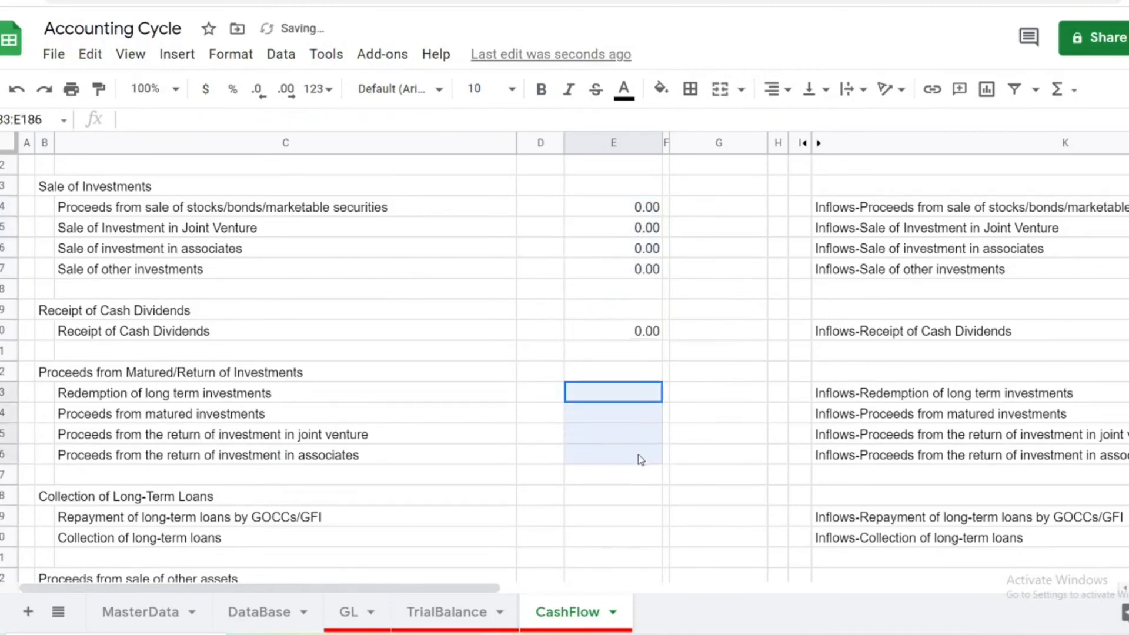
pyautogui.hotkey('ctrl', 'v')
pyautogui.scroll(-2, 652, 435)
pyautogui.moveTo(639, 374); pyautogui.dragTo(640, 395)
pyautogui.hotkey('ctrl', 'v')
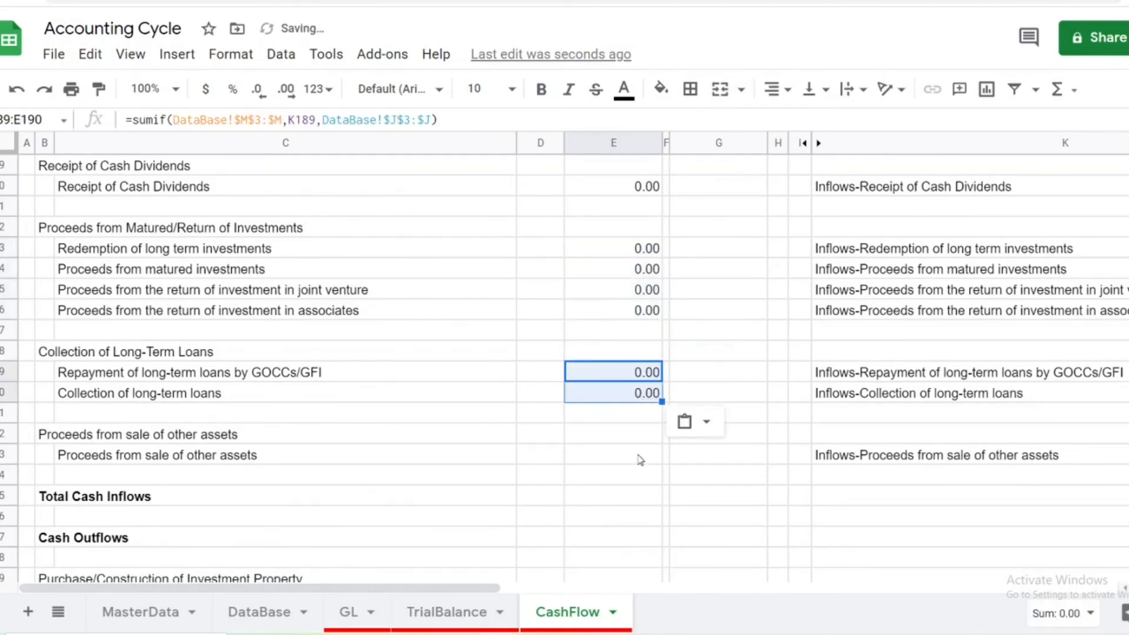
# - Paste the investing formula into E193 for Proceeds from sale of other assets and E200:E201 for Purchase/Construction of Investment Property
pyautogui.click(638, 455)
pyautogui.hotkey('ctrl', 'v')
pyautogui.scroll(-5, 642, 353)
pyautogui.moveTo(638, 290); pyautogui.dragTo(625, 312)
pyautogui.hotkey('ctrl', 'v')
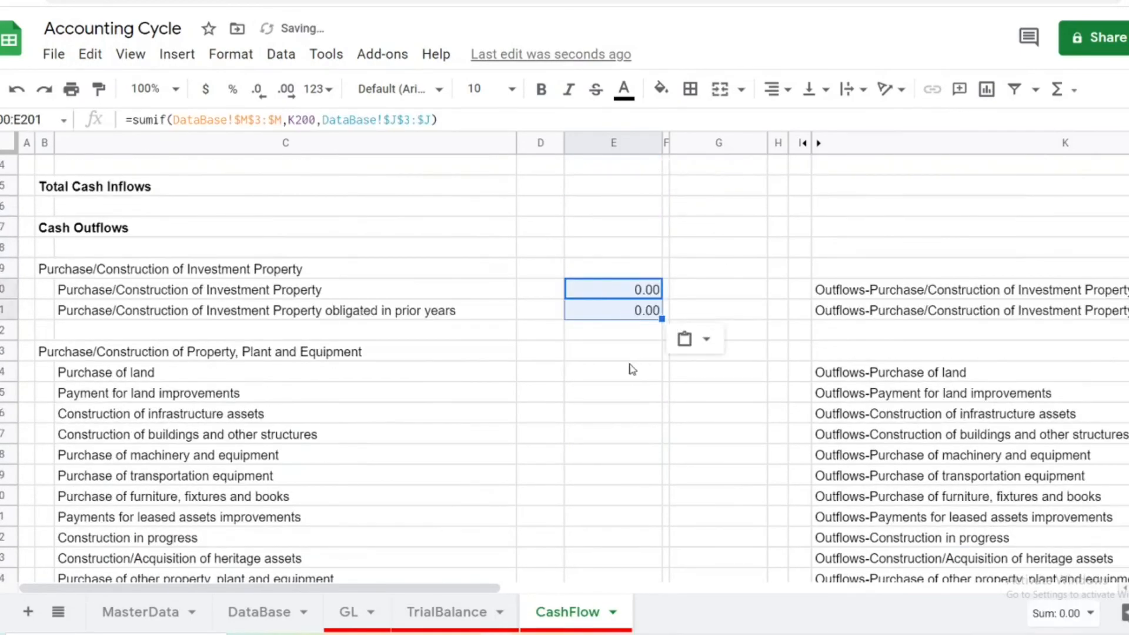
# - Paste the investing formula into E204:E222 for Purchase/Construction of Property, Plant and Equipment and E225:E229 for Investments
pyautogui.moveTo(638, 372); pyautogui.dragTo(650, 528)
pyautogui.hotkey('ctrl', 'v')
pyautogui.scroll(-3, 671, 470)
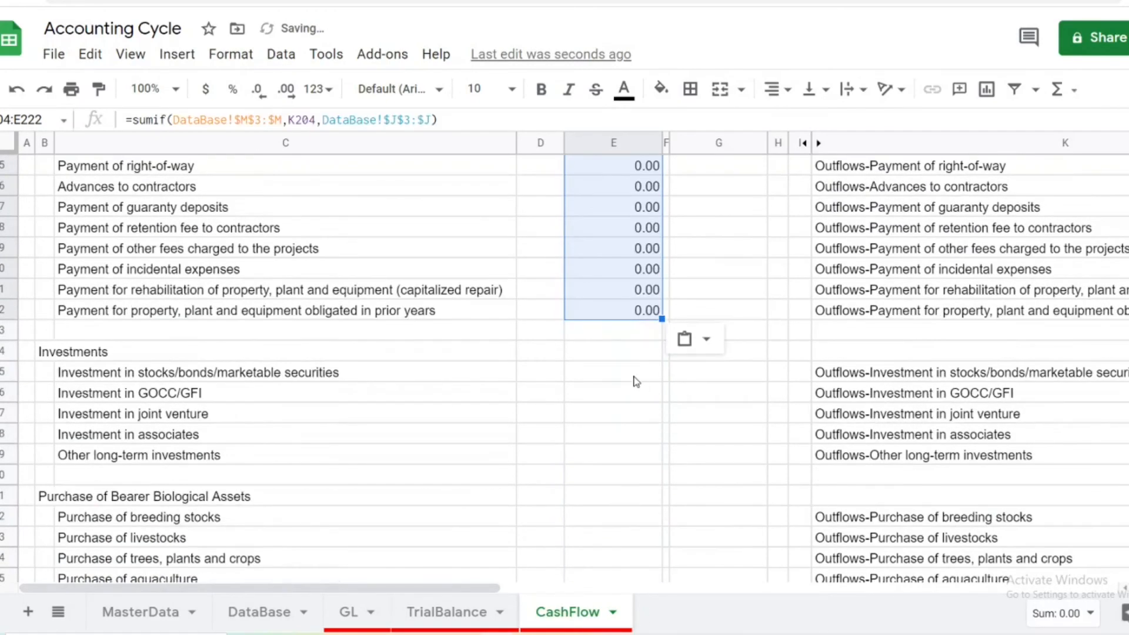
pyautogui.moveTo(636, 381); pyautogui.dragTo(643, 457)
pyautogui.hotkey('ctrl', 'v')
# - Paste the investing formula into E232:E237 for Purchase of Bearer Biological Assets and E240:E242 for Purchase of Intangible Assets
pyautogui.scroll(-3, 644, 450)
pyautogui.moveTo(641, 414); pyautogui.dragTo(648, 511)
pyautogui.hotkey('ctrl', 'v')
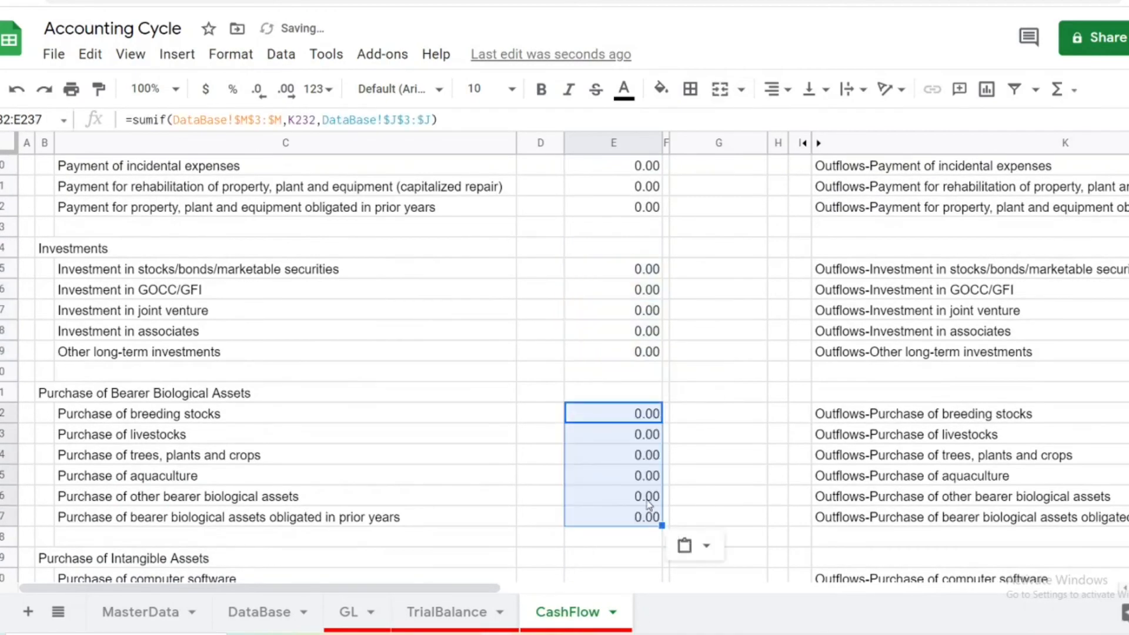
pyautogui.scroll(-3, 641, 488)
pyautogui.moveTo(627, 435); pyautogui.dragTo(635, 479)
pyautogui.hotkey('ctrl', 'v')
# - Paste the investing formula into E245:E246 for Grant of Loans
pyautogui.scroll(-3, 635, 474)
pyautogui.moveTo(635, 440); pyautogui.dragTo(637, 464)
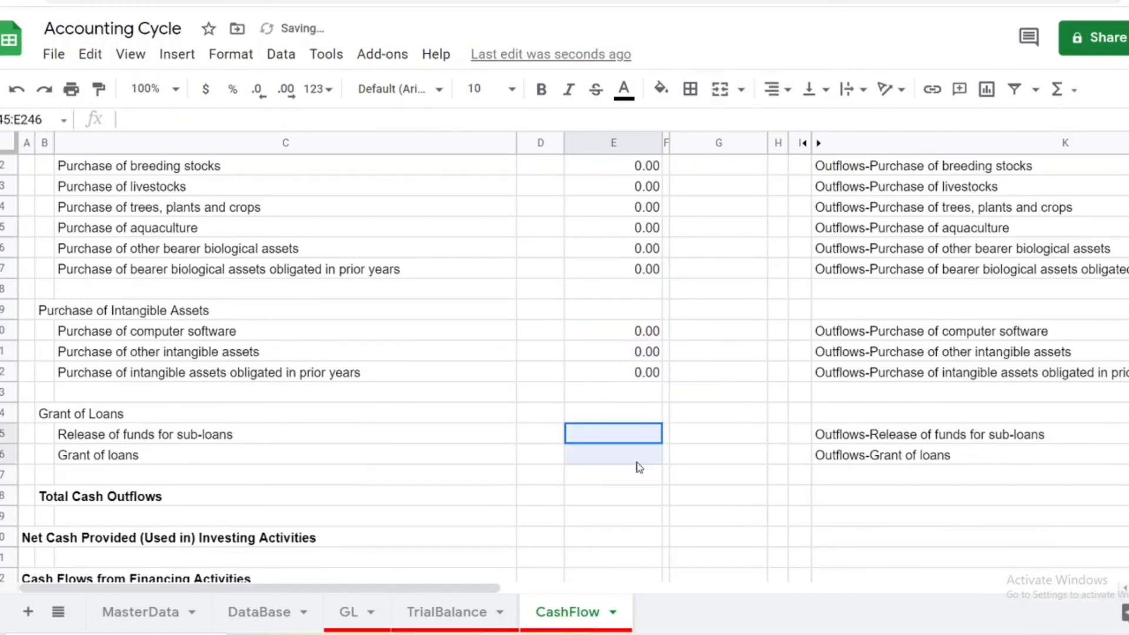
pyautogui.hotkey('ctrl', 'v')
pyautogui.scroll(-3, 647, 447)
pyautogui.click(625, 444)
pyautogui.scroll(-3, 632, 465)
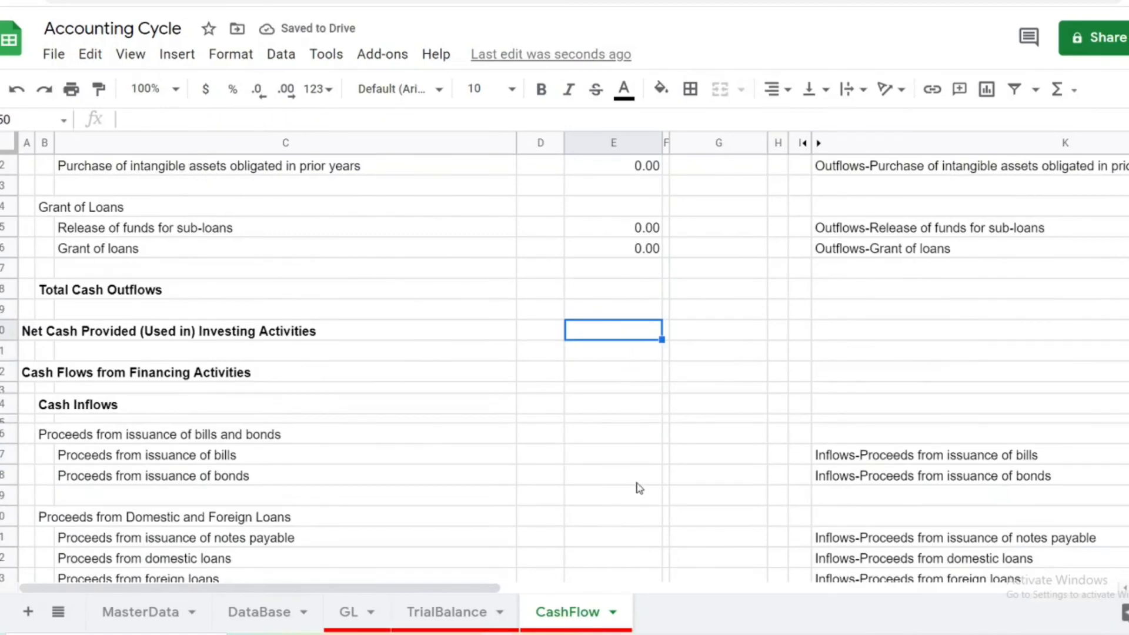
# - Begin a SUMIF formula in E257 for Proceeds from issuance of bills, using DataBase!$N$3:$N as the range
pyautogui.click(622, 457)
pyautogui.write('=sumif(')
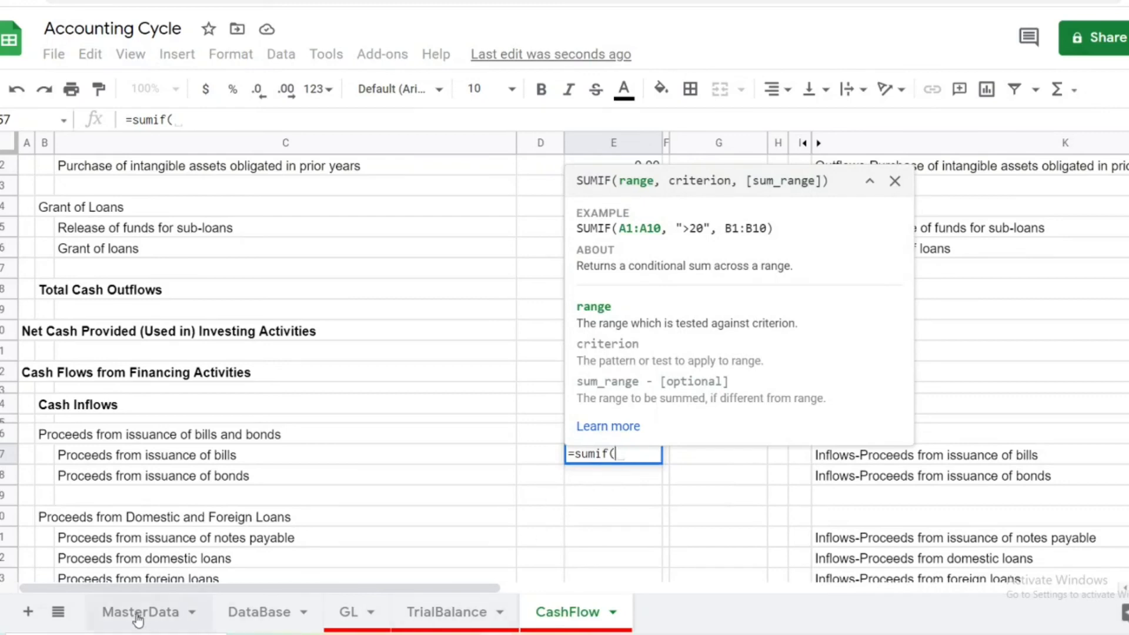
pyautogui.click(262, 611)
pyautogui.scroll(10, 698, 294)
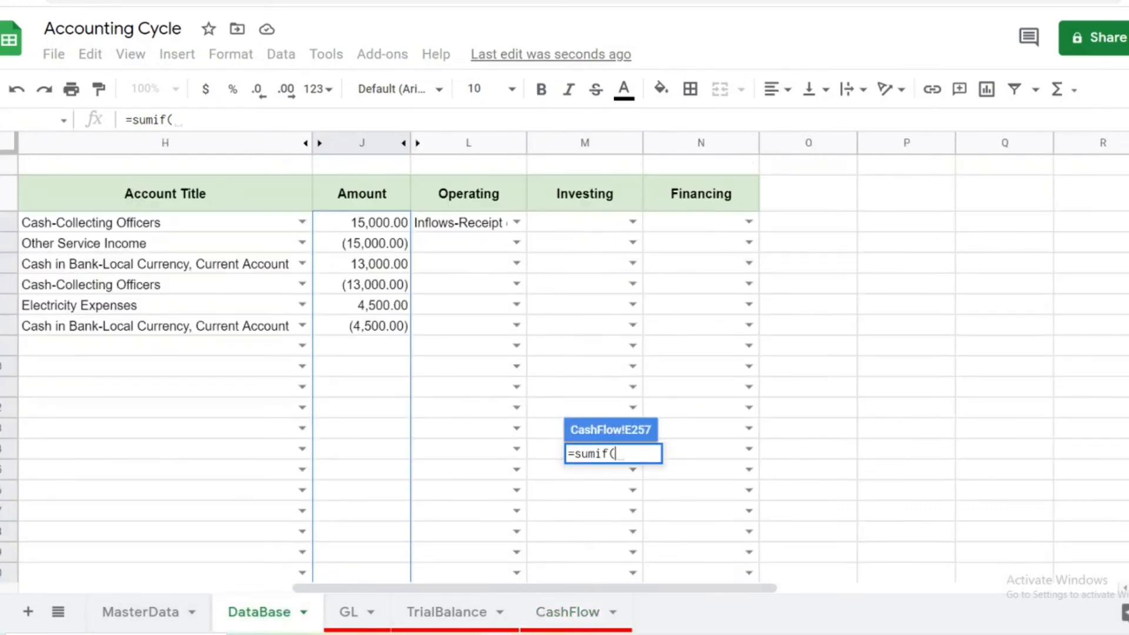
pyautogui.click(698, 228)
pyautogui.hotkey('ctrl', 'shift', 'Down')
pyautogui.press('BackSpace')
pyautogui.press('BackSpace')
pyautogui.press('BackSpace')
pyautogui.press('BackSpace')
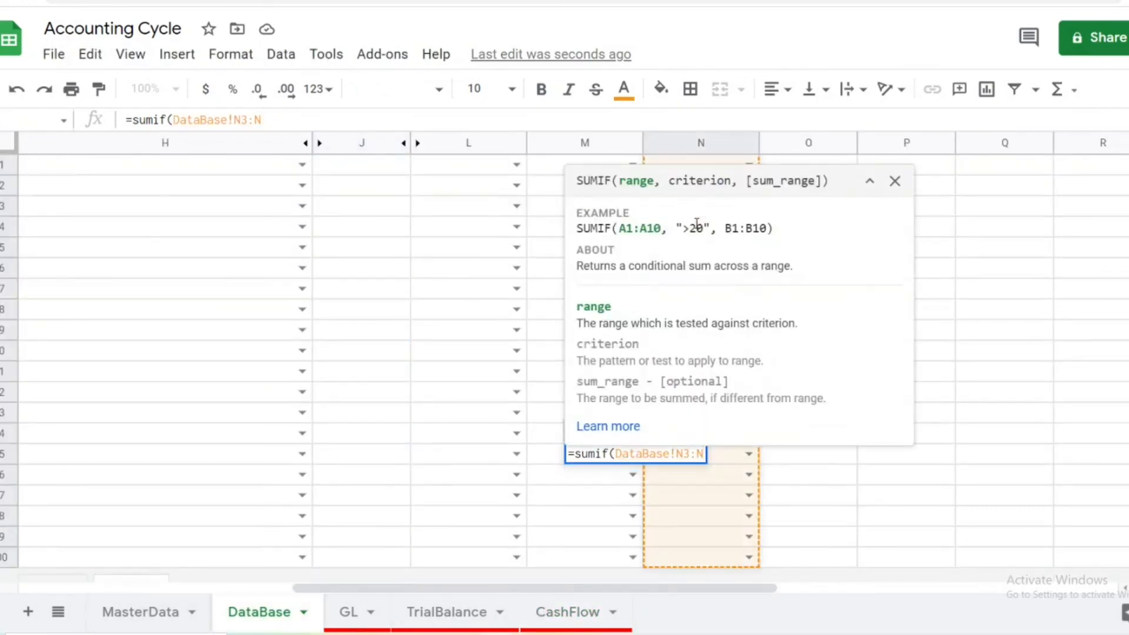
pyautogui.press('F4')
pyautogui.write(',')
# - Complete the E257 SUMIF formula with K257 as the criterion and DataBase!$J$3:$J as the sum range
pyautogui.click(568, 612)
pyautogui.click(852, 457)
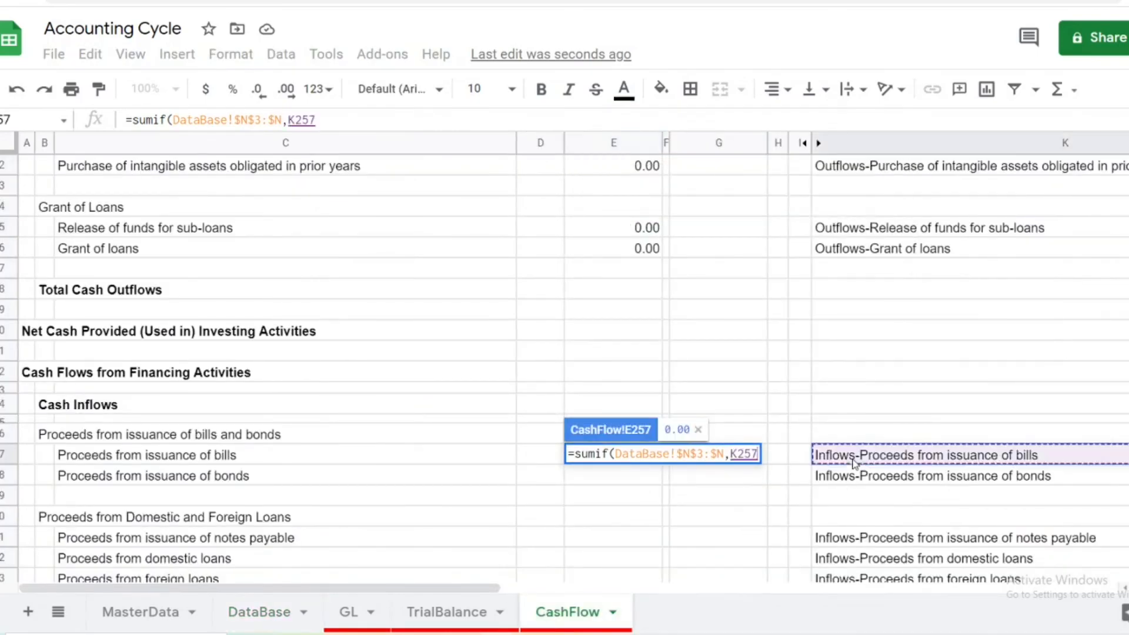
pyautogui.write(',')
pyautogui.click(259, 614)
pyautogui.scroll(10, 280, 523)
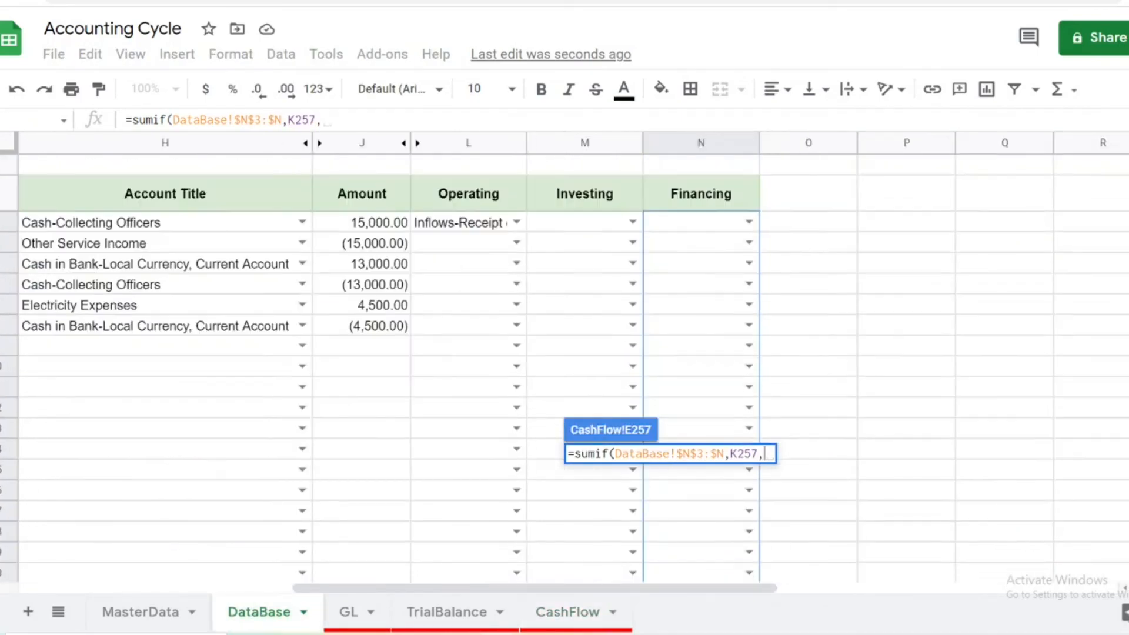
pyautogui.click(375, 226)
pyautogui.hotkey('ctrl', 'shift', 'Down')
pyautogui.hotkey('ctrl', 'shift', 'Down')
pyautogui.press('BackSpace')
pyautogui.press('BackSpace')
pyautogui.press('BackSpace')
pyautogui.press('BackSpace')
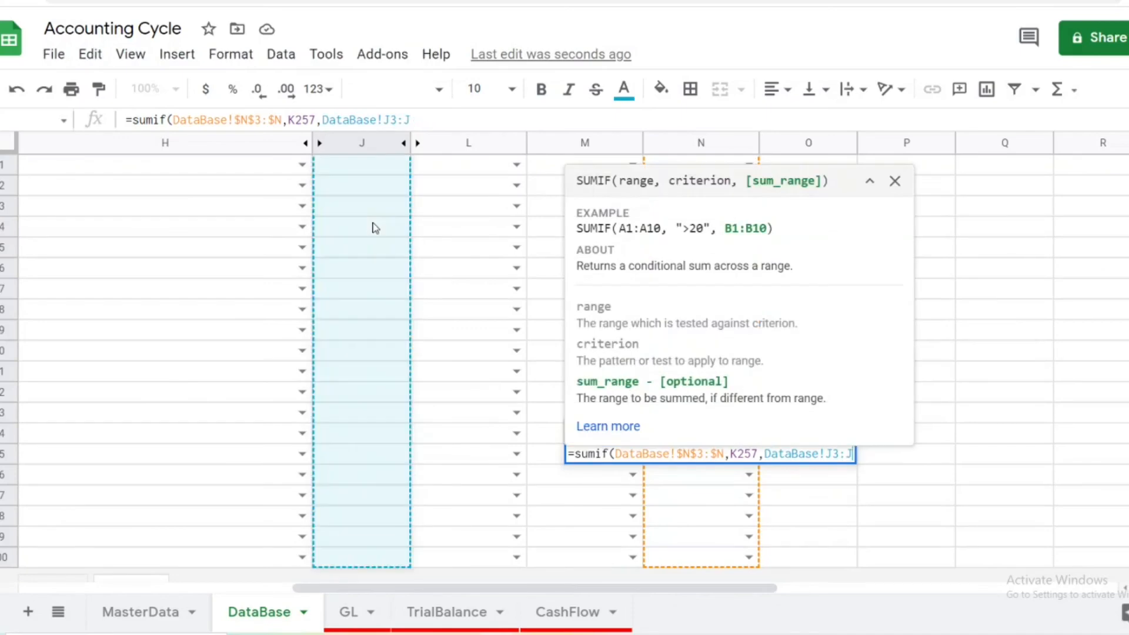
pyautogui.press('Return')
# - Copy the E257 formula into E258 for issuance of bonds and E261:E263 for Proceeds from Domestic and Foreign Loans
pyautogui.hotkey('ctrl', 'c')
pyautogui.scroll(-2, 584, 434)
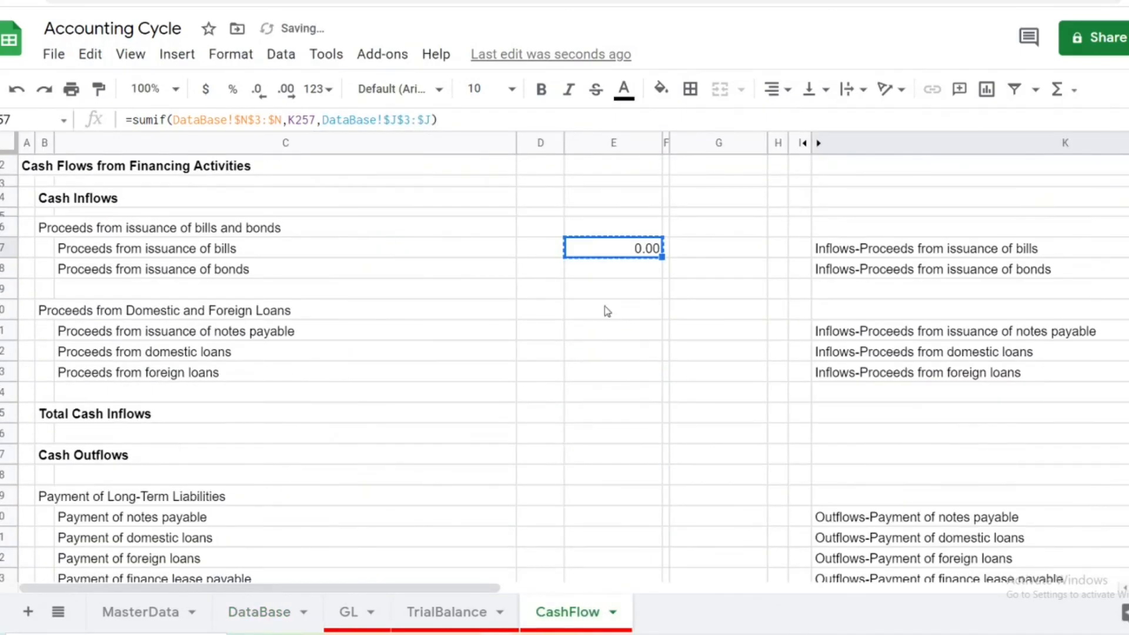
pyautogui.click(622, 269)
pyautogui.hotkey('ctrl', 'v')
pyautogui.moveTo(625, 331); pyautogui.dragTo(635, 446)
pyautogui.hotkey('ctrl', 'v')
# - Paste the financing formula into E270:E274 for Long-Term Liabilities, E277:E278 for redemption of bills and bonds, and E281 for interest expense
pyautogui.scroll(-3, 632, 365)
pyautogui.hotkey('ctrl', 'v')
pyautogui.scroll(-3, 629, 382)
pyautogui.moveTo(621, 286); pyautogui.dragTo(623, 318)
pyautogui.hotkey('ctrl', 'v')
pyautogui.click(625, 372)
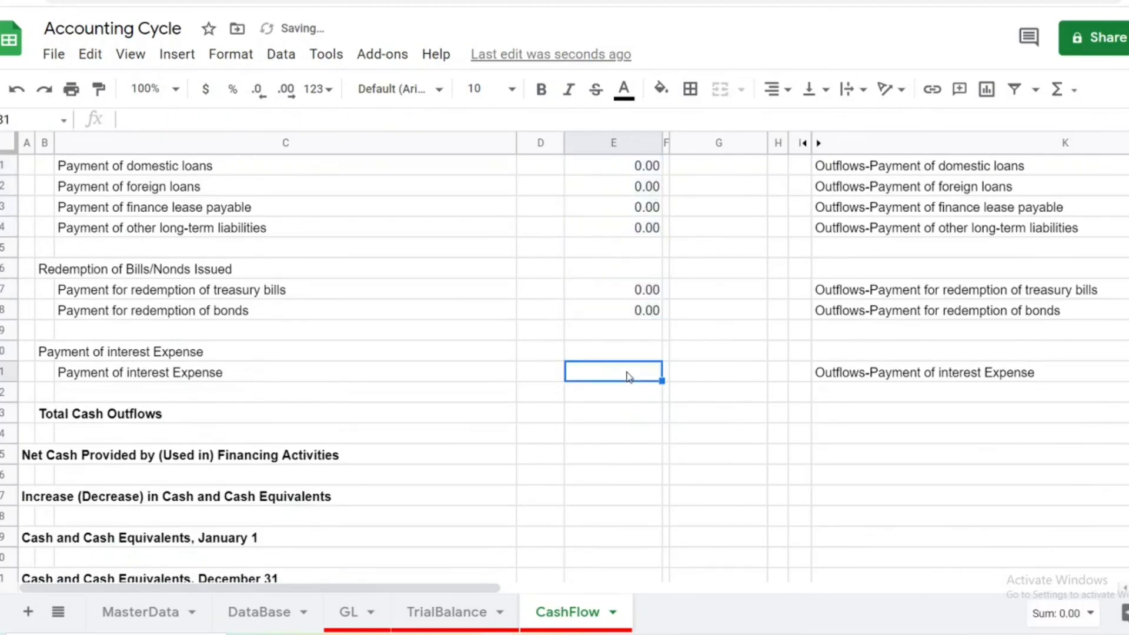
pyautogui.hotkey('ctrl', 'v')
# - Hide column K with the concatenated cash flow labels on the CashFlow sheet
pyautogui.scroll(-3, 627, 373)
pyautogui.scroll(15, 650, 373)
pyautogui.rightClick(906, 152)
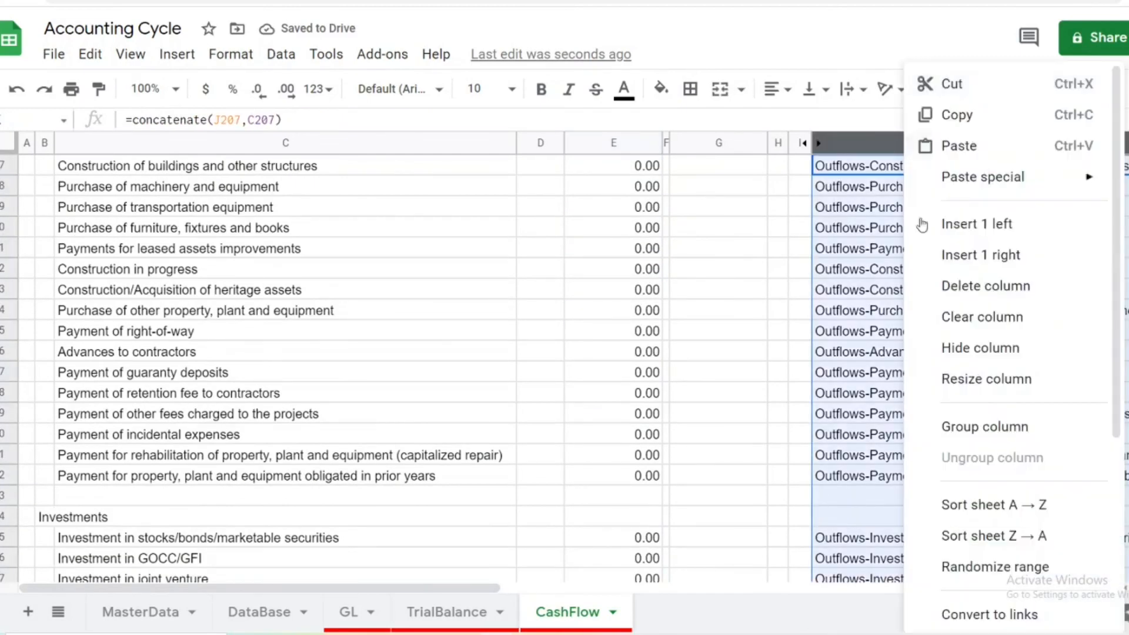
pyautogui.click(976, 348)
pyautogui.scroll(15, 827, 337)
pyautogui.scroll(10, 827, 338)
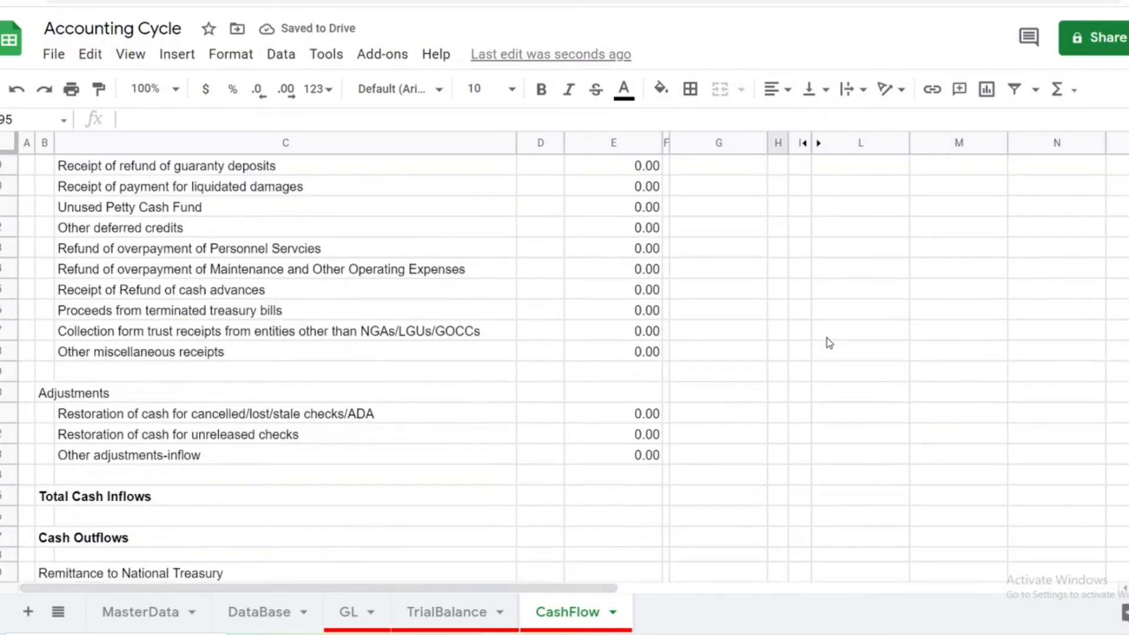
# - Check the Receipt of Notice of Cash Allocation formula in E11 and go to the DataBase sheet
pyautogui.click(718, 355)
pyautogui.click(599, 363)
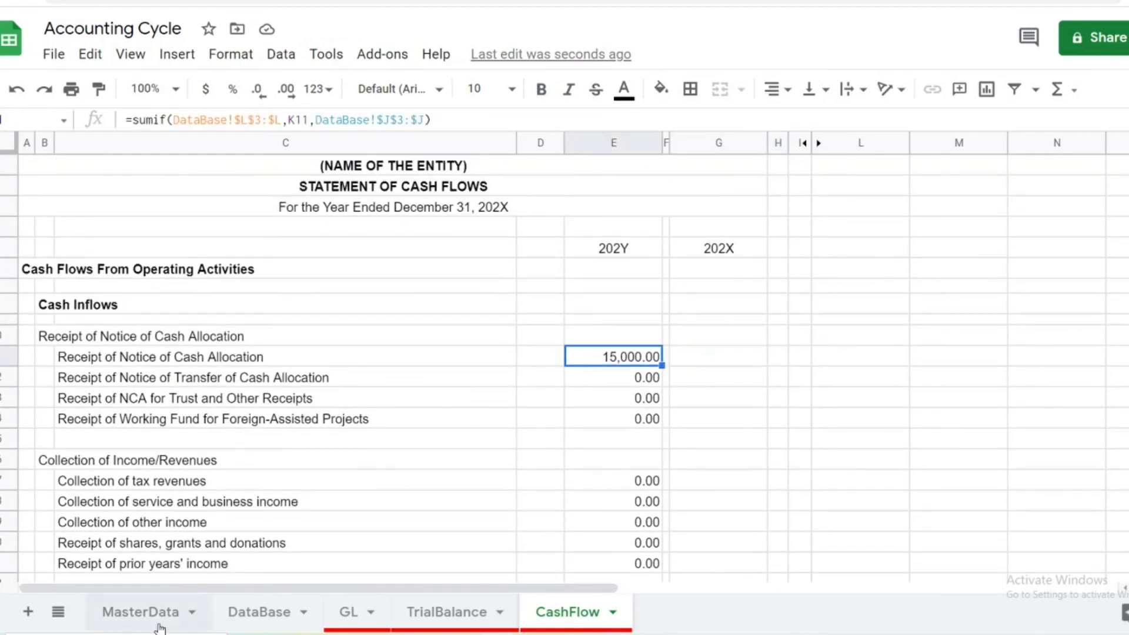
pyautogui.click(227, 618)
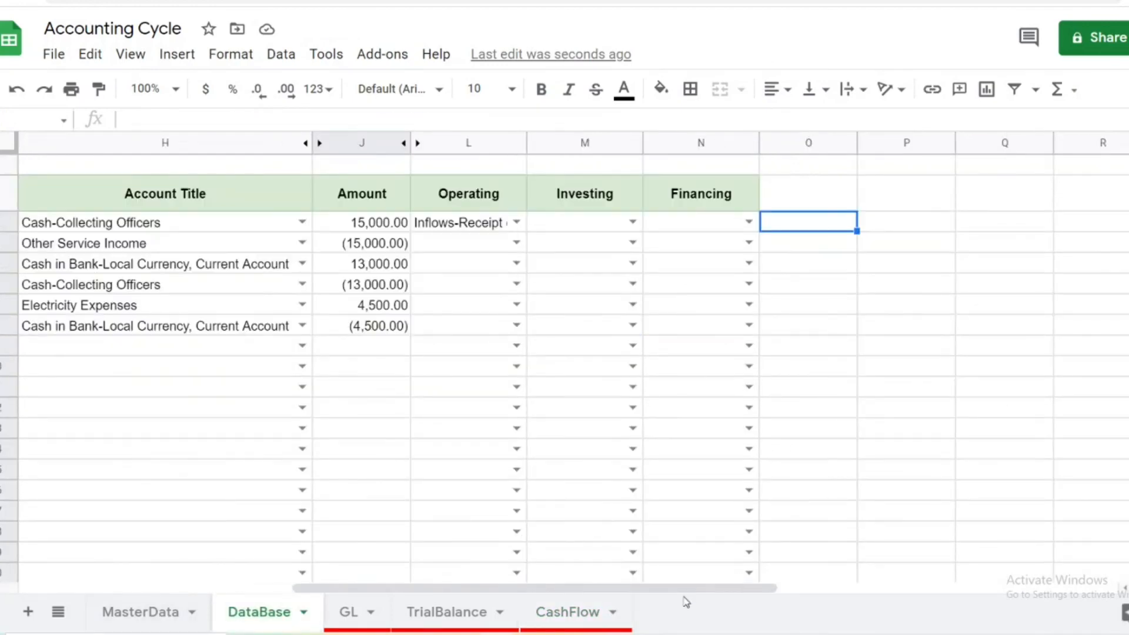
# - Set the Operating label of the last Cash in Bank-Local Currency check entry to "Outflows-Payment of maintenance and other operating expenses"
pyautogui.moveTo(684, 590); pyautogui.dragTo(484, 598)
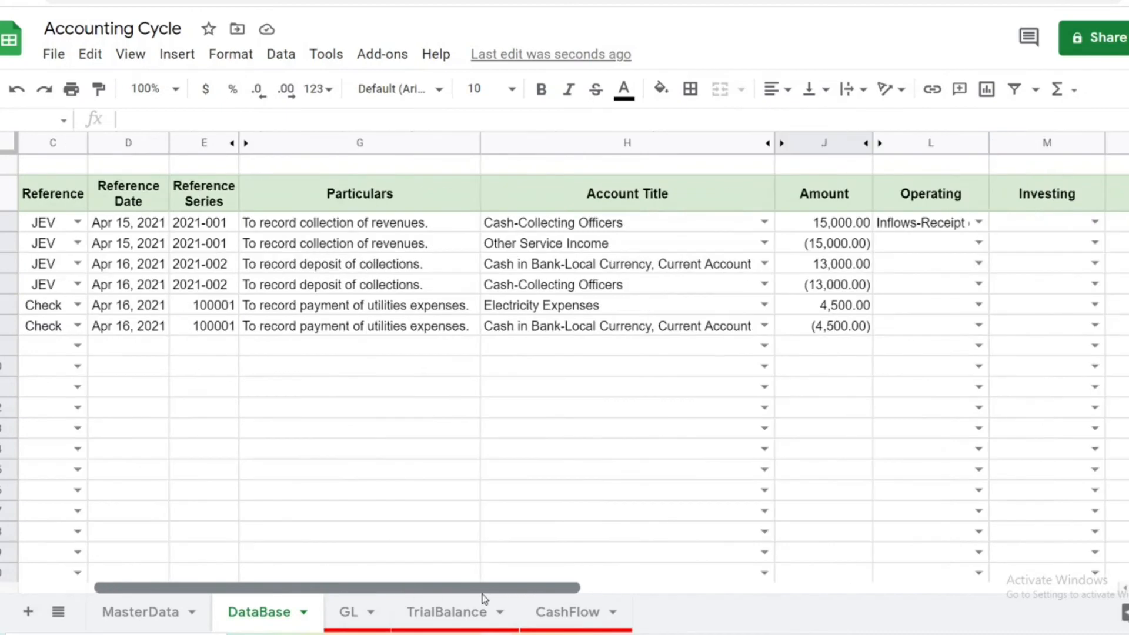
pyautogui.click(896, 272)
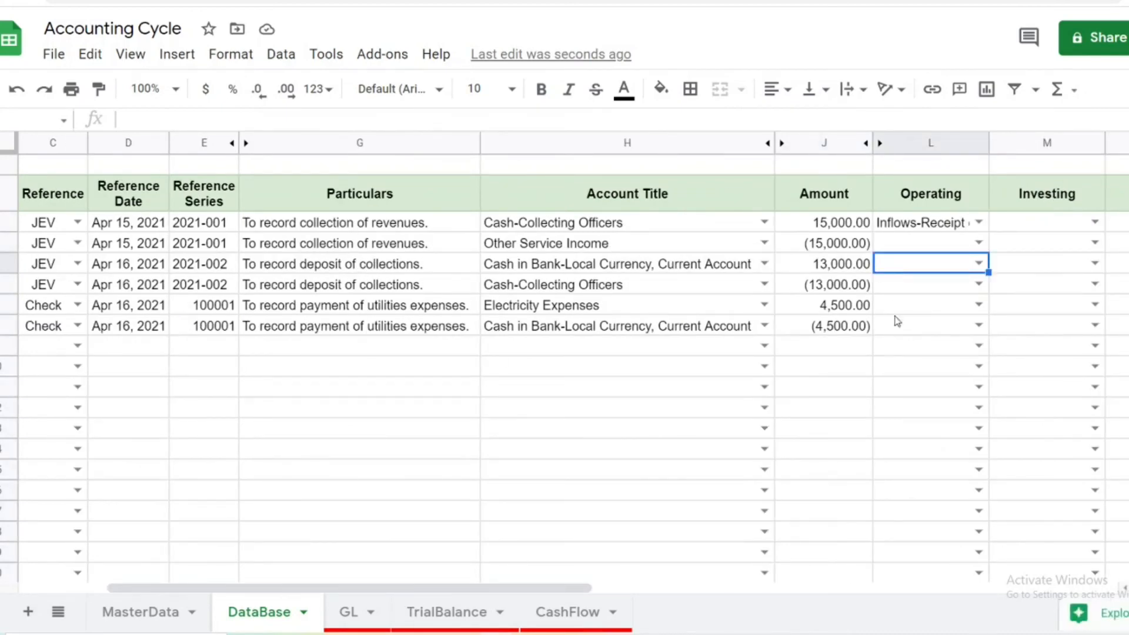
pyautogui.click(947, 328)
pyautogui.click(979, 325)
pyautogui.scroll(-10, 1023, 433)
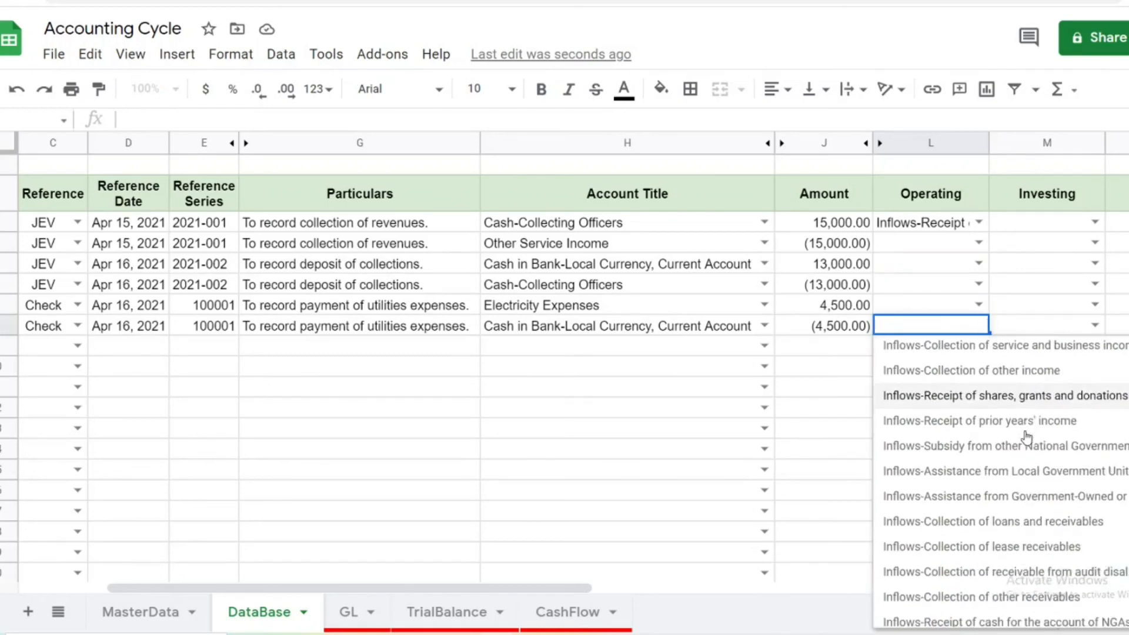
pyautogui.scroll(-5, 1025, 436)
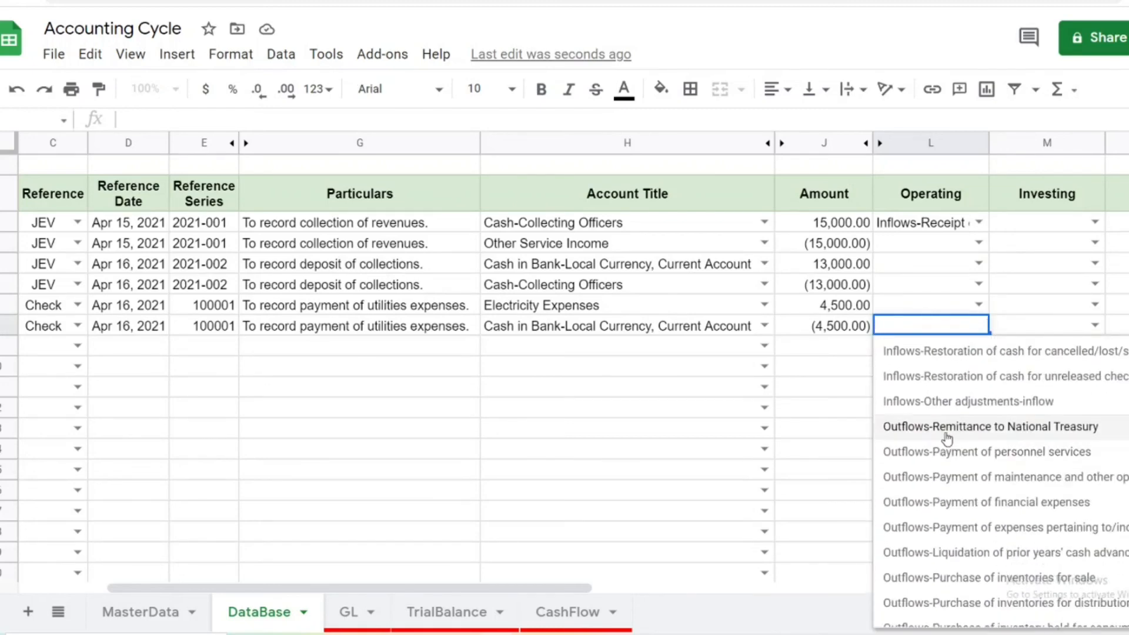
pyautogui.click(963, 478)
# - Review the CashFlow sheet's operating inflows and outflows, including the payment of maintenance and other operating expenses amount
pyautogui.click(559, 613)
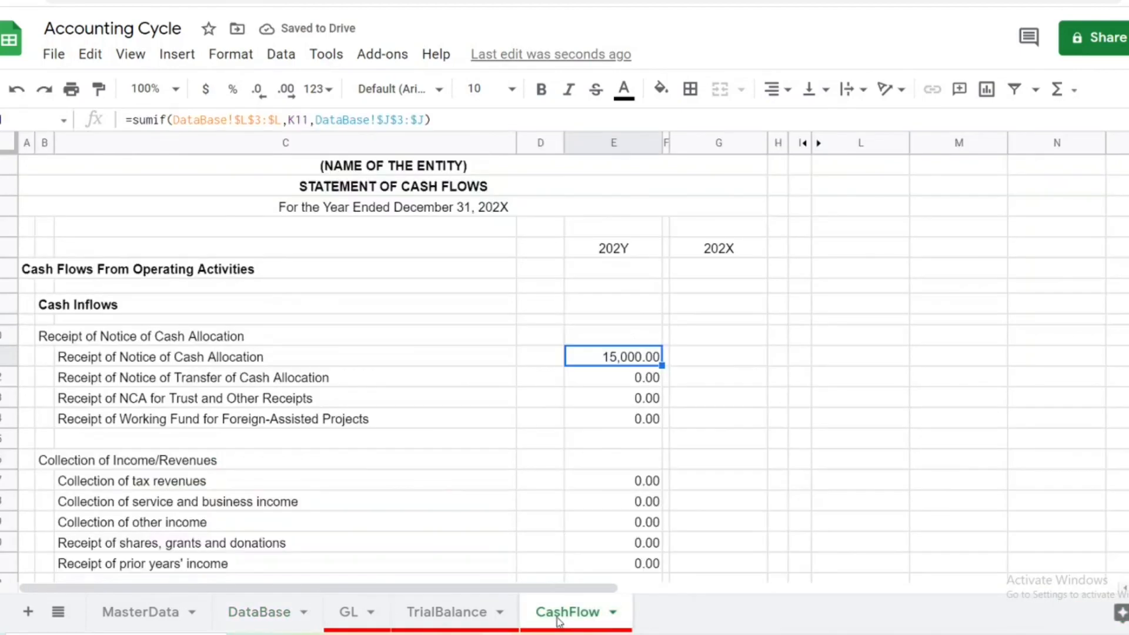
pyautogui.scroll(-13, 762, 371)
pyautogui.scroll(-7, 763, 371)
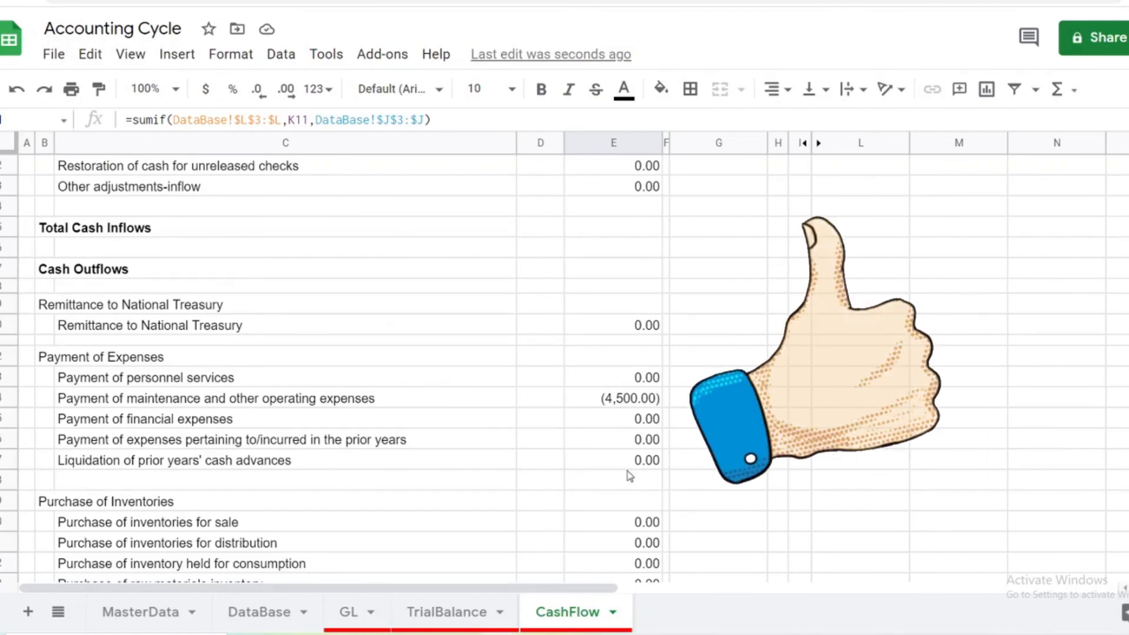
pyautogui.scroll(-1, 631, 470)
pyautogui.scroll(-5, 632, 470)
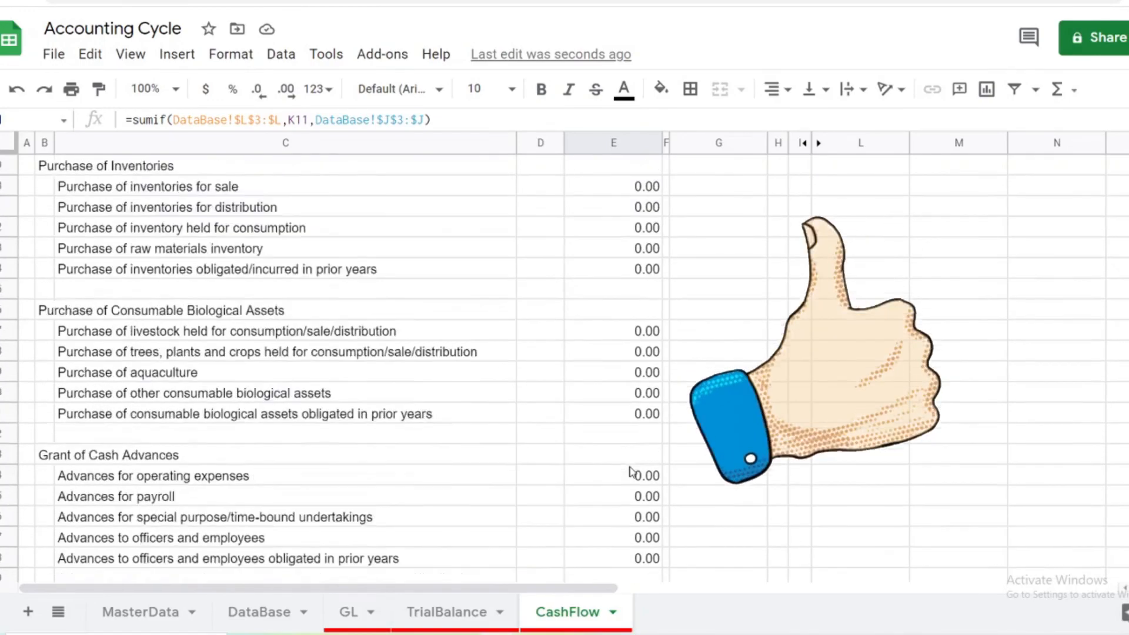
pyautogui.scroll(16, 635, 471)
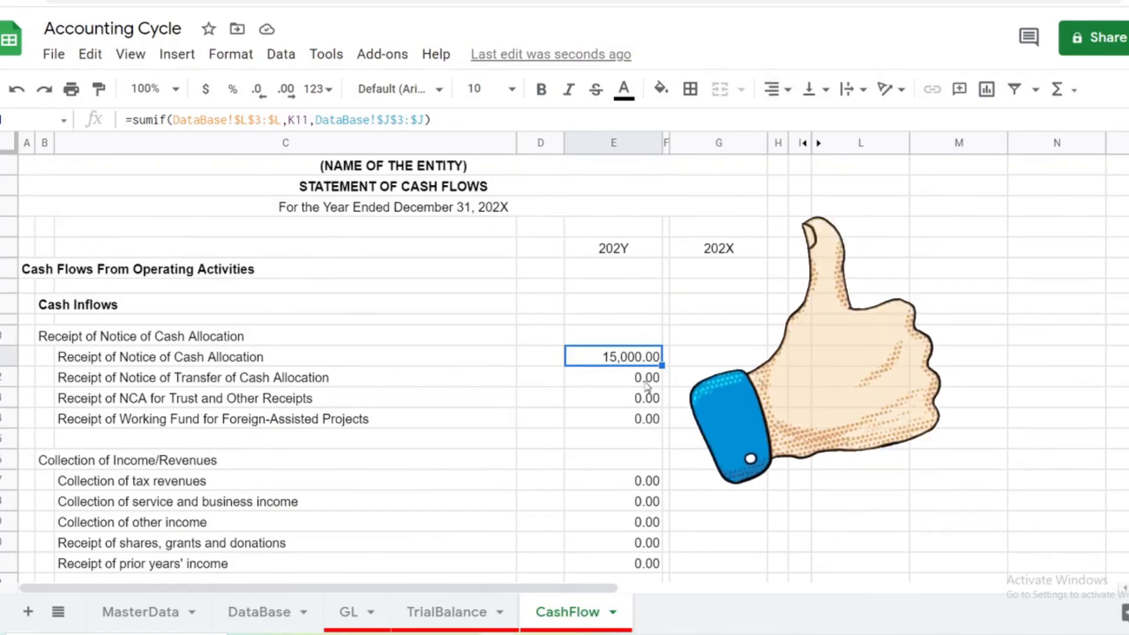